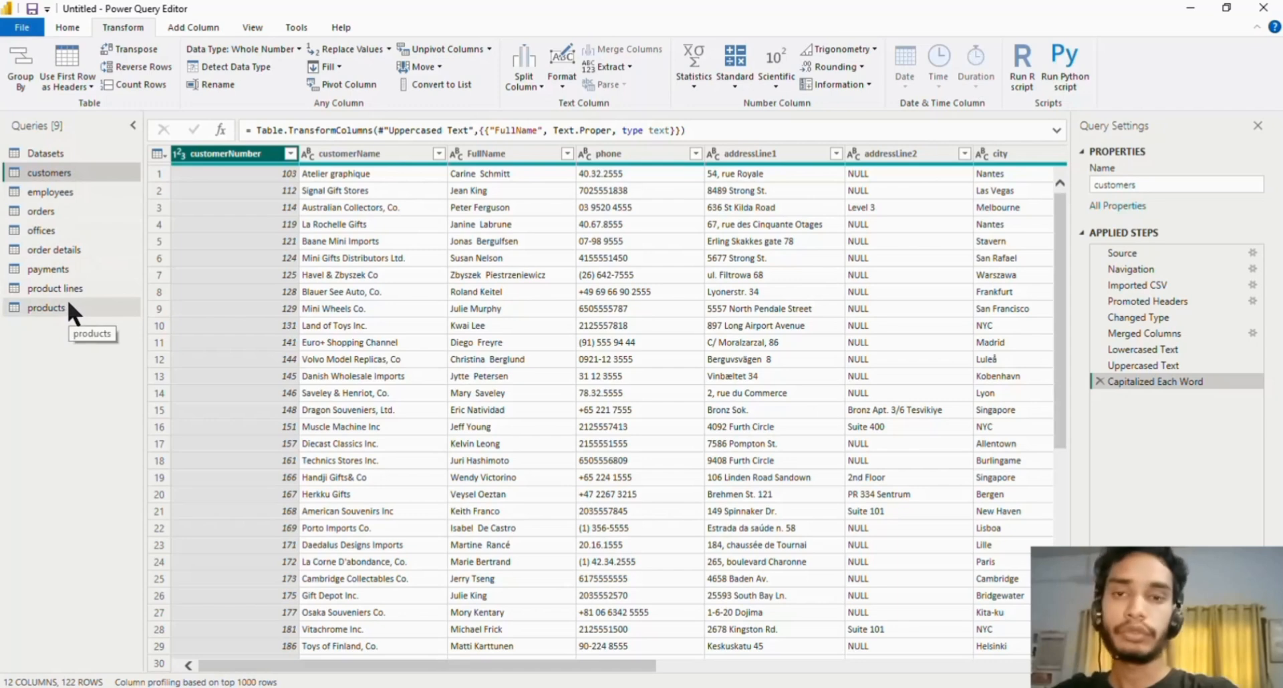
# Remove the phone column from the customers query
pyautogui.click(377, 154)
pyautogui.click(517, 154)
pyautogui.click(618, 153)
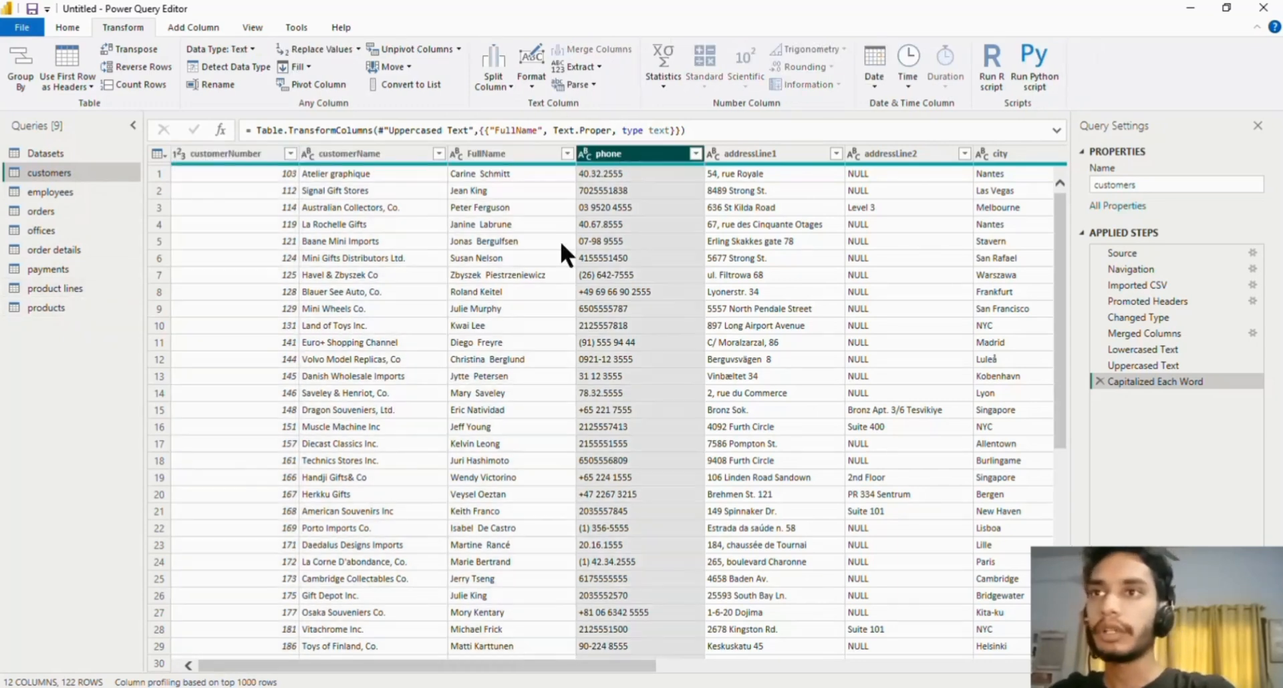
pyautogui.rightClick(634, 162)
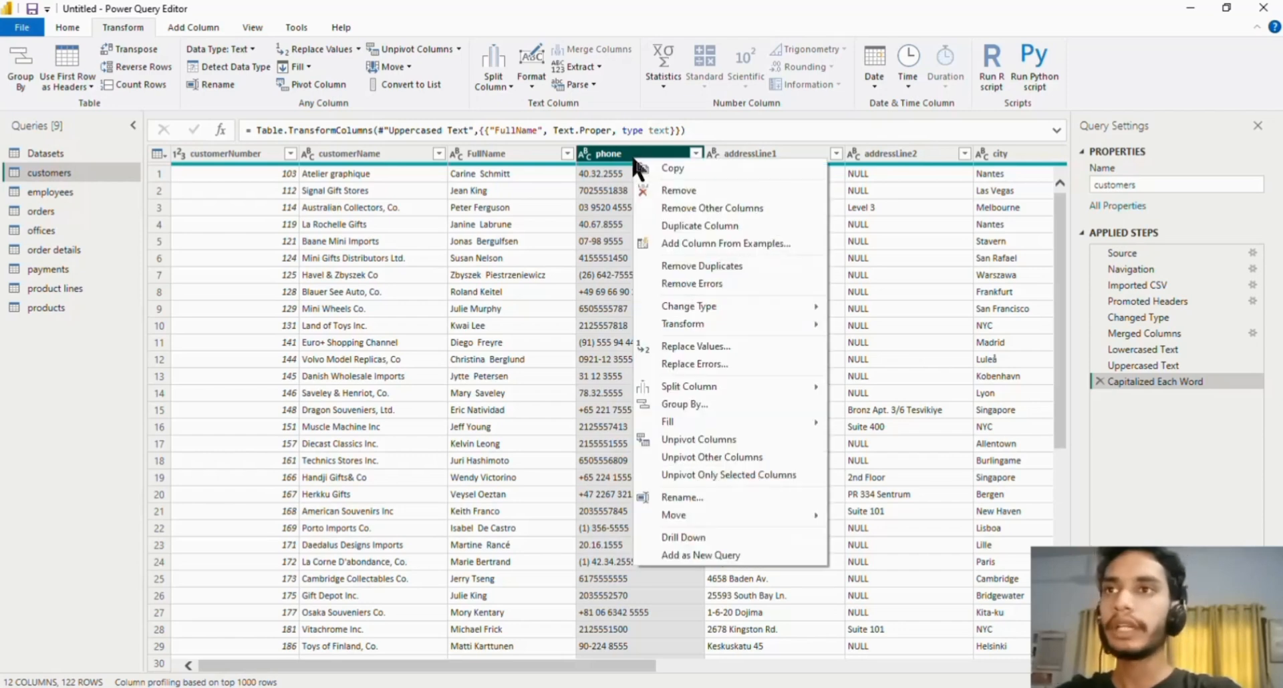
pyautogui.click(683, 191)
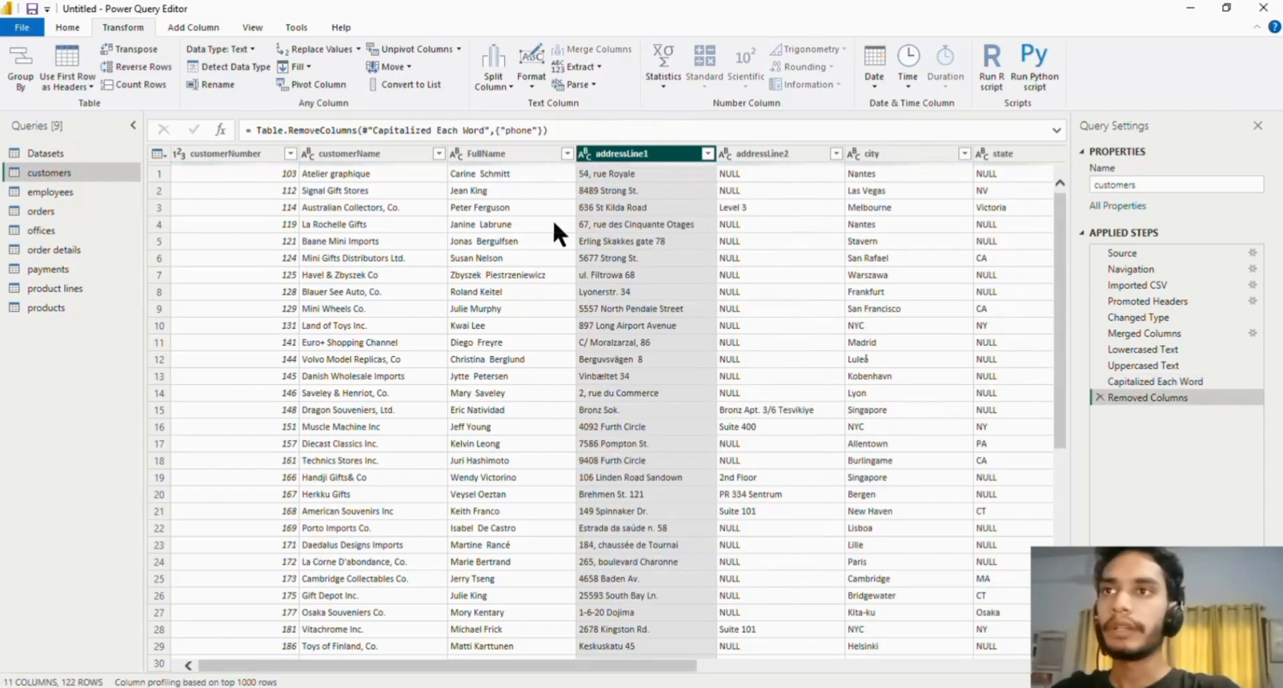
# Remove the addressLine1 and addressLine2 columns from the customers query
pyautogui.rightClick(643, 155)
pyautogui.click(675, 202)
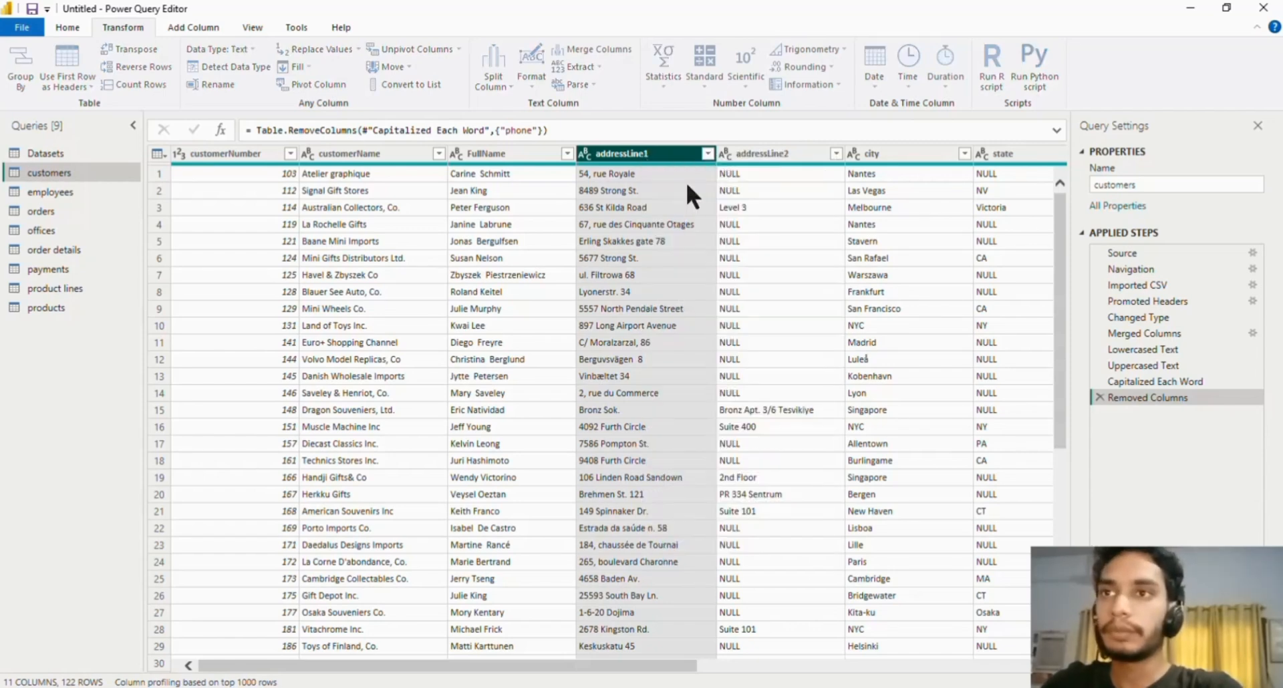
pyautogui.rightClick(632, 154)
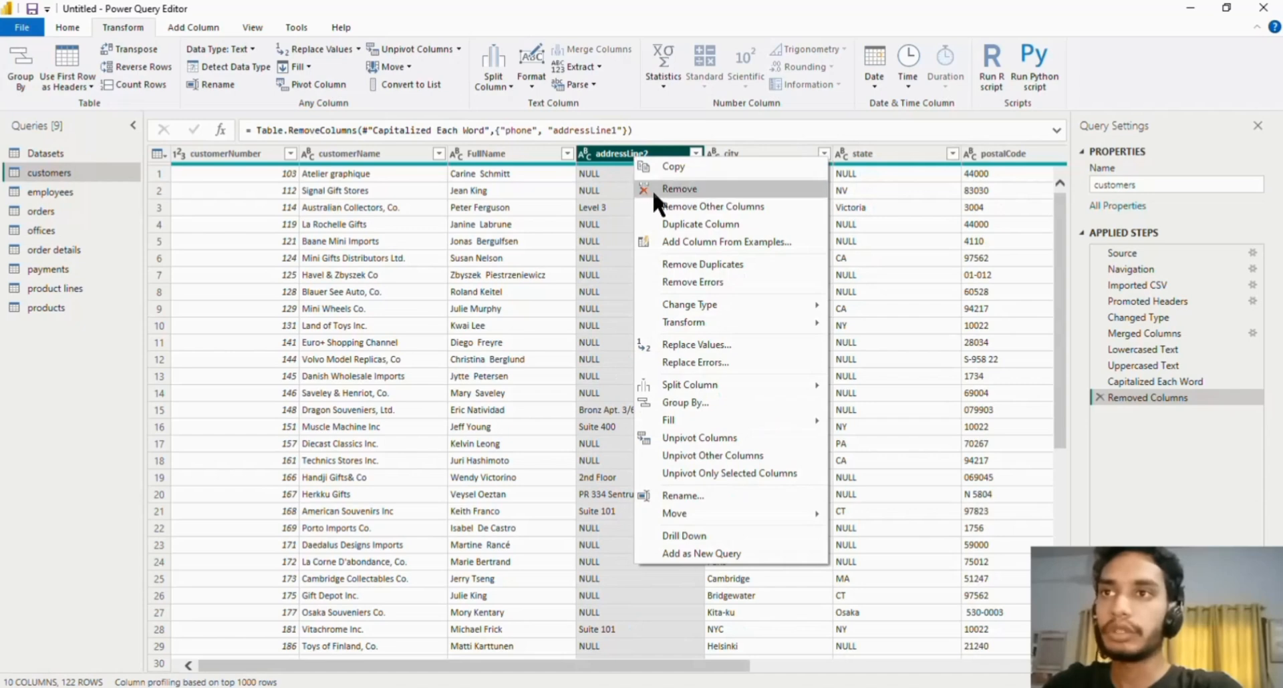
pyautogui.click(671, 193)
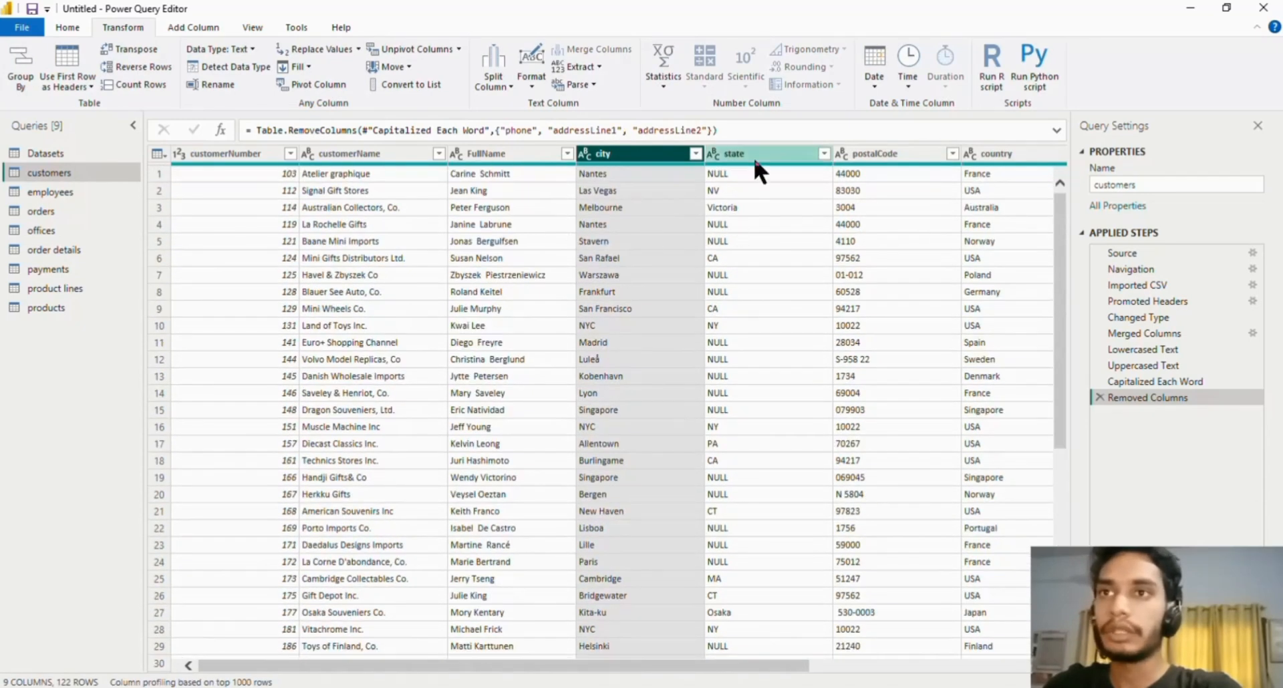
# Remove the state and postalCode columns from the customers query
pyautogui.click(765, 157)
pyautogui.rightClick(766, 159)
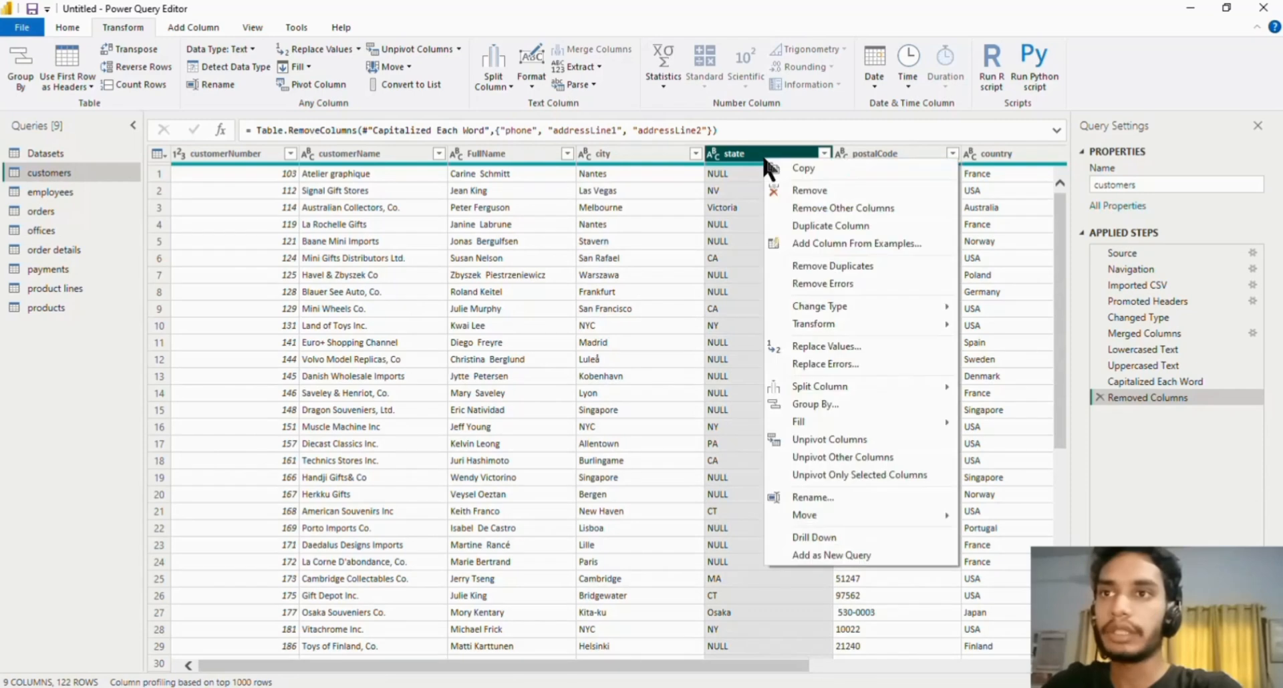
pyautogui.click(787, 189)
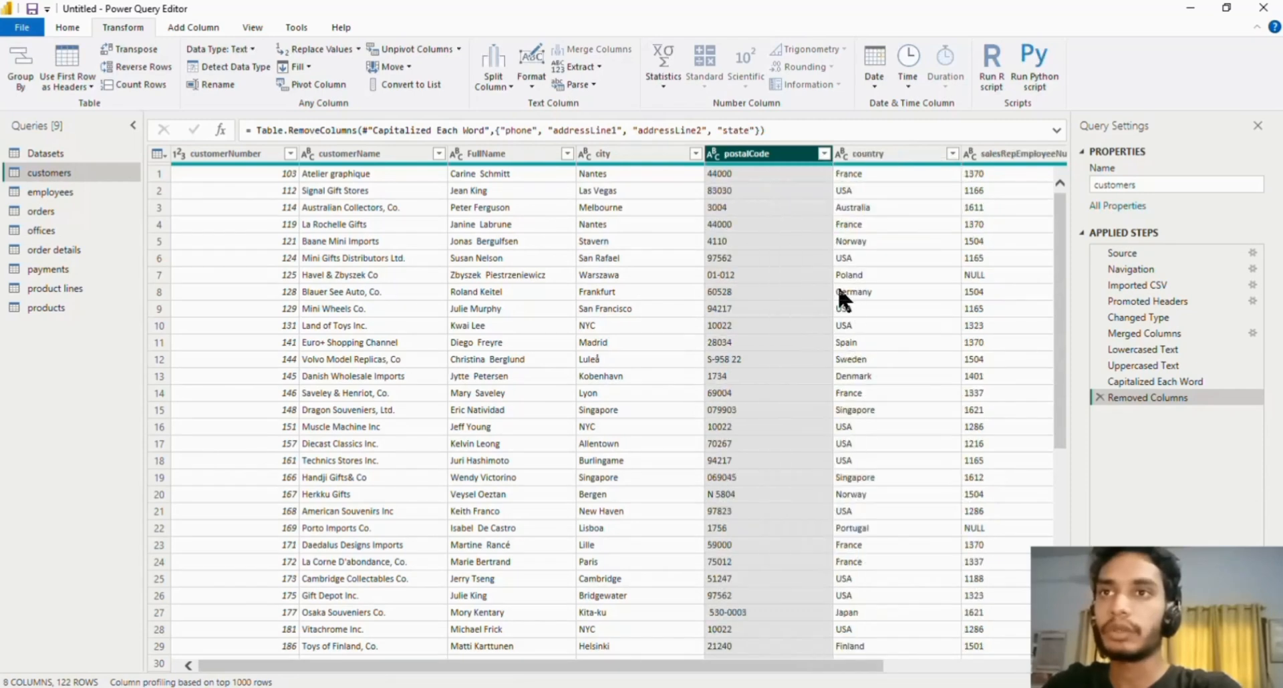
pyautogui.rightClick(773, 163)
pyautogui.click(784, 186)
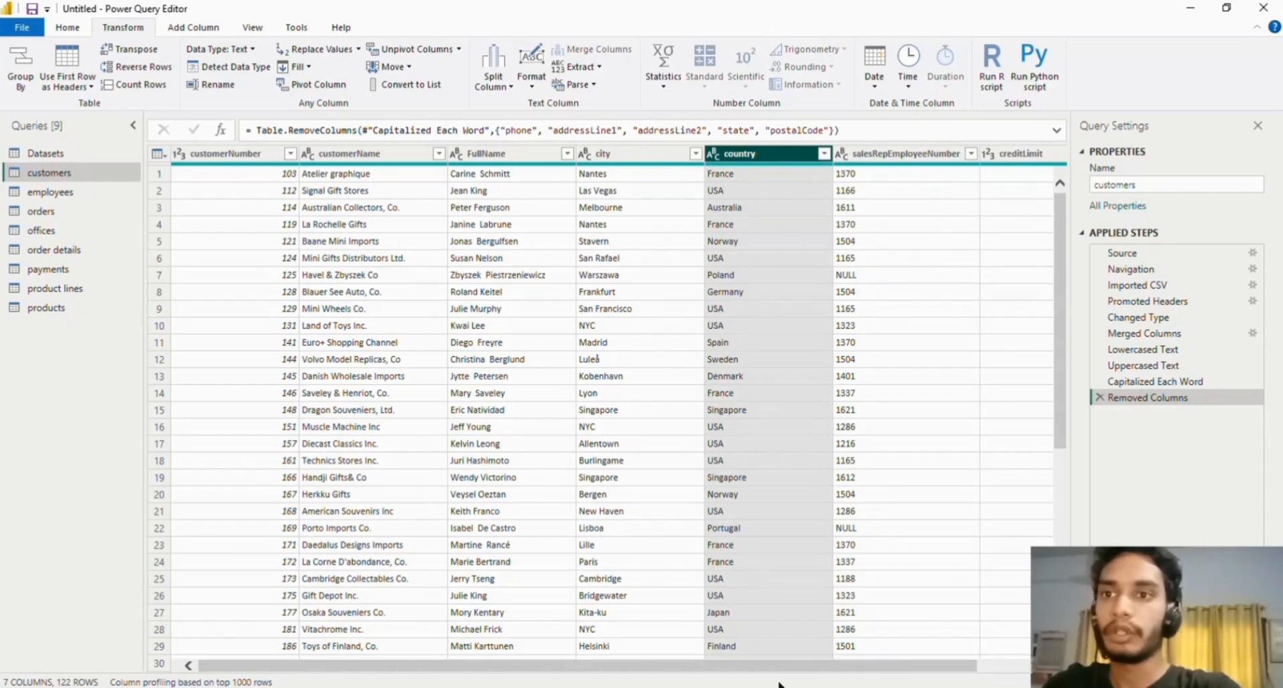
# Look over the remaining customers columns and check each column of the employees query from employeeNumber to reportsTo
pyautogui.moveTo(816, 666); pyautogui.dragTo(913, 665)
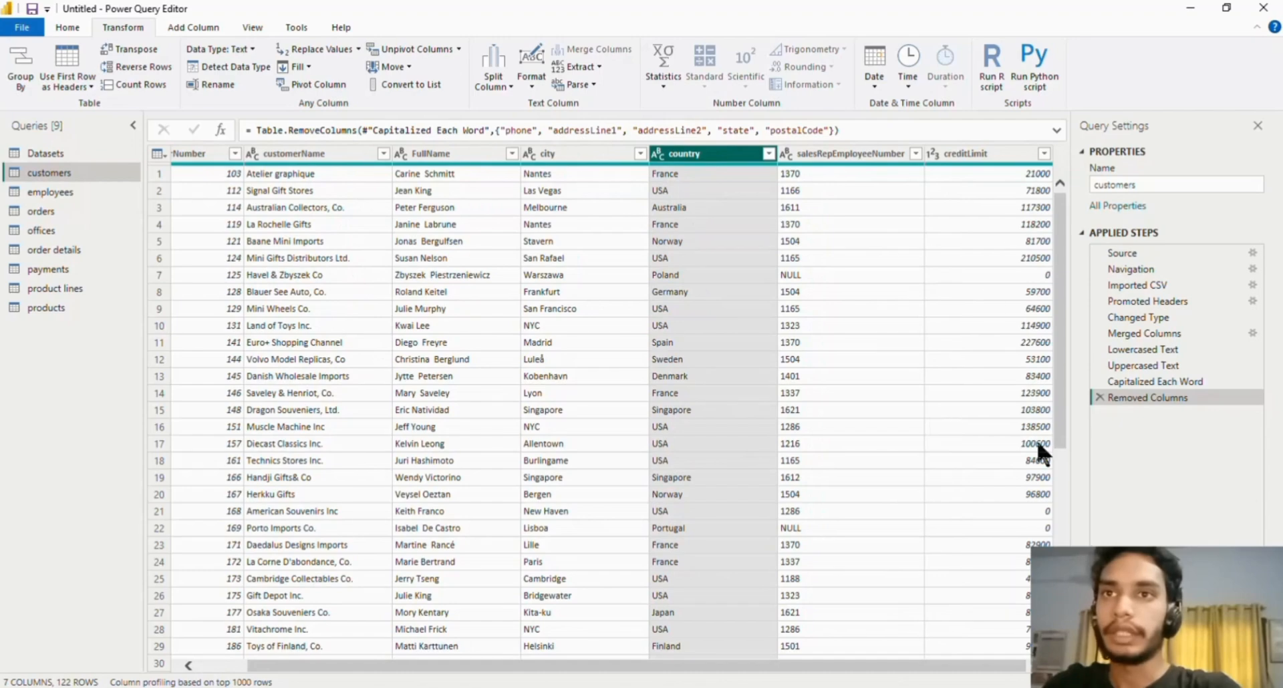
pyautogui.moveTo(831, 664); pyautogui.dragTo(787, 665)
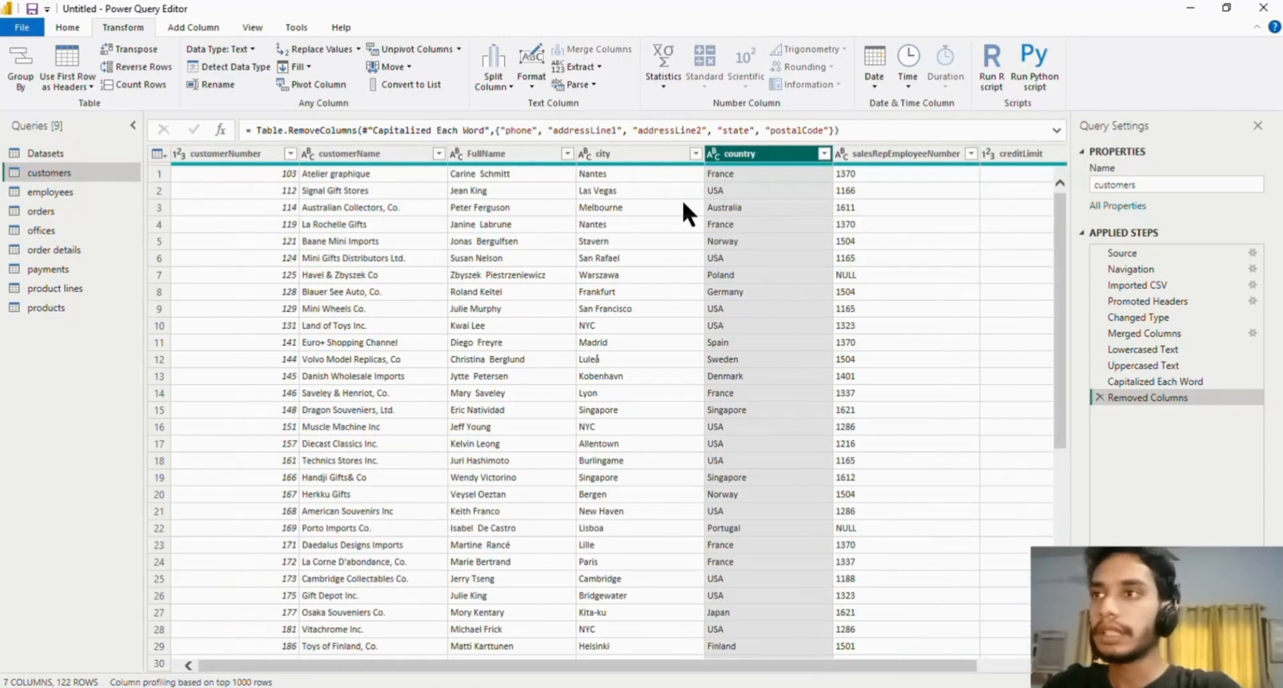
pyautogui.scroll(-20, 877, 211)
pyautogui.scroll(20, 878, 217)
pyautogui.click(79, 192)
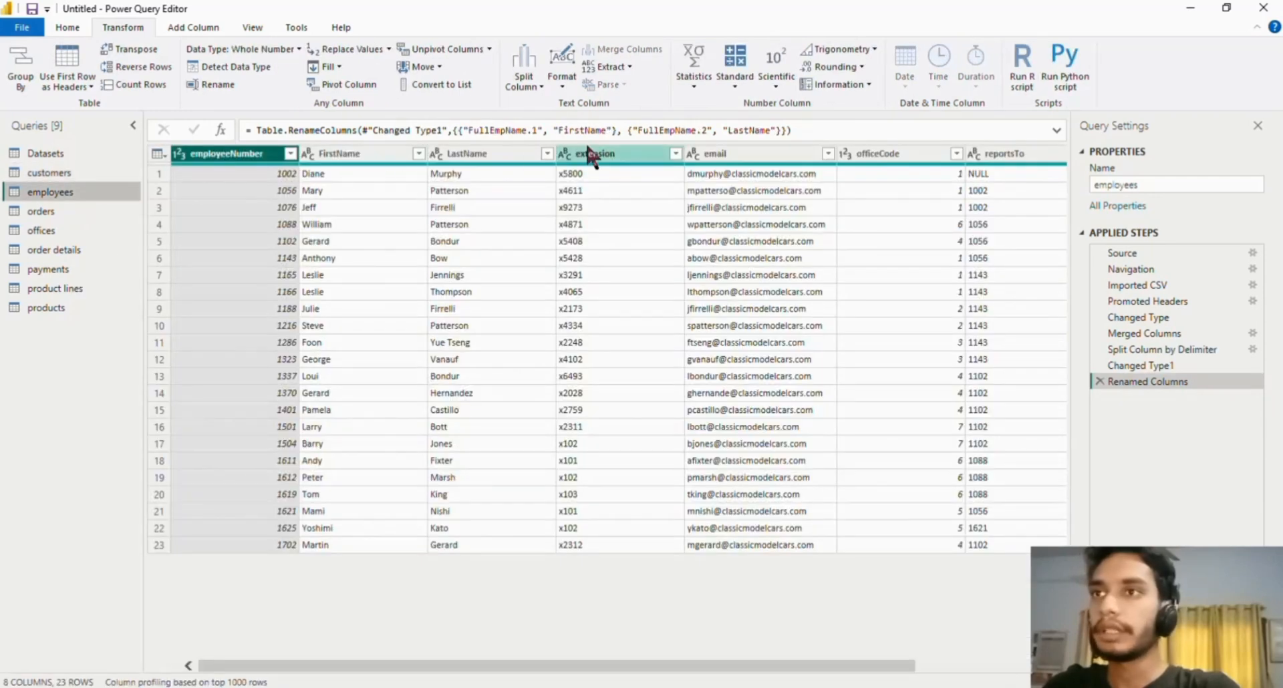
pyautogui.click(608, 155)
pyautogui.click(728, 155)
pyautogui.click(888, 152)
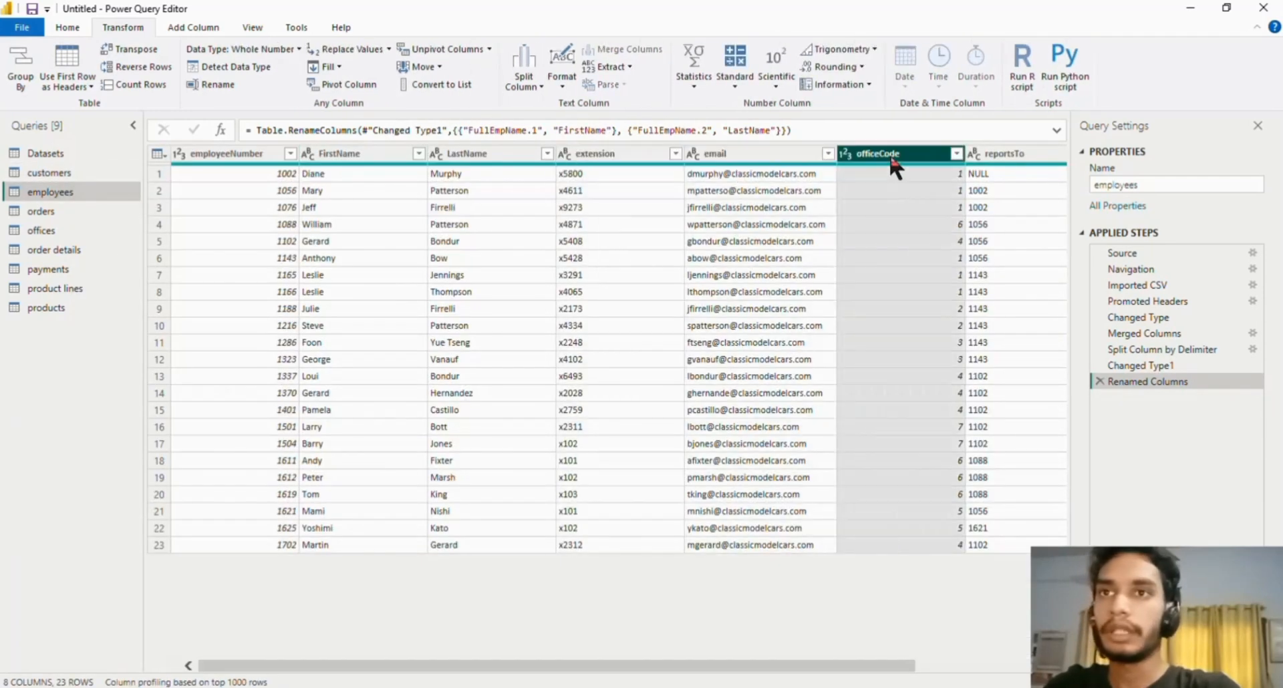
pyautogui.click(1042, 151)
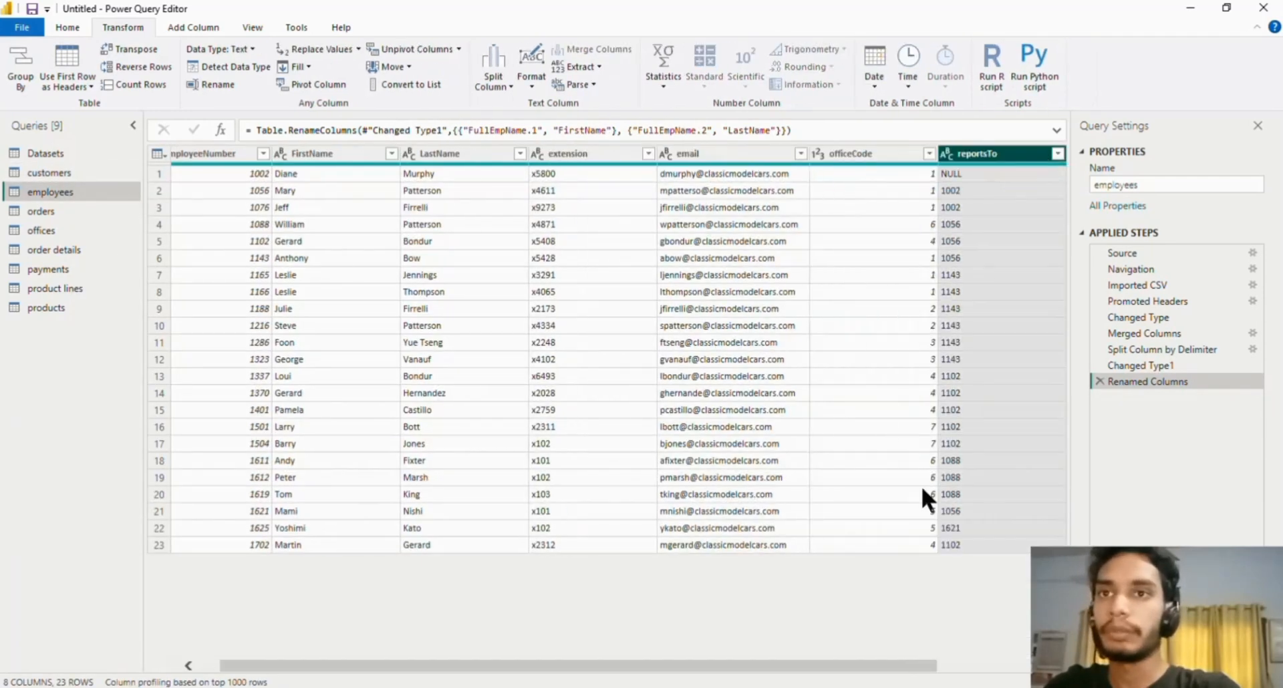
pyautogui.click(843, 155)
pyautogui.click(715, 157)
pyautogui.click(575, 158)
pyautogui.click(461, 157)
pyautogui.click(284, 158)
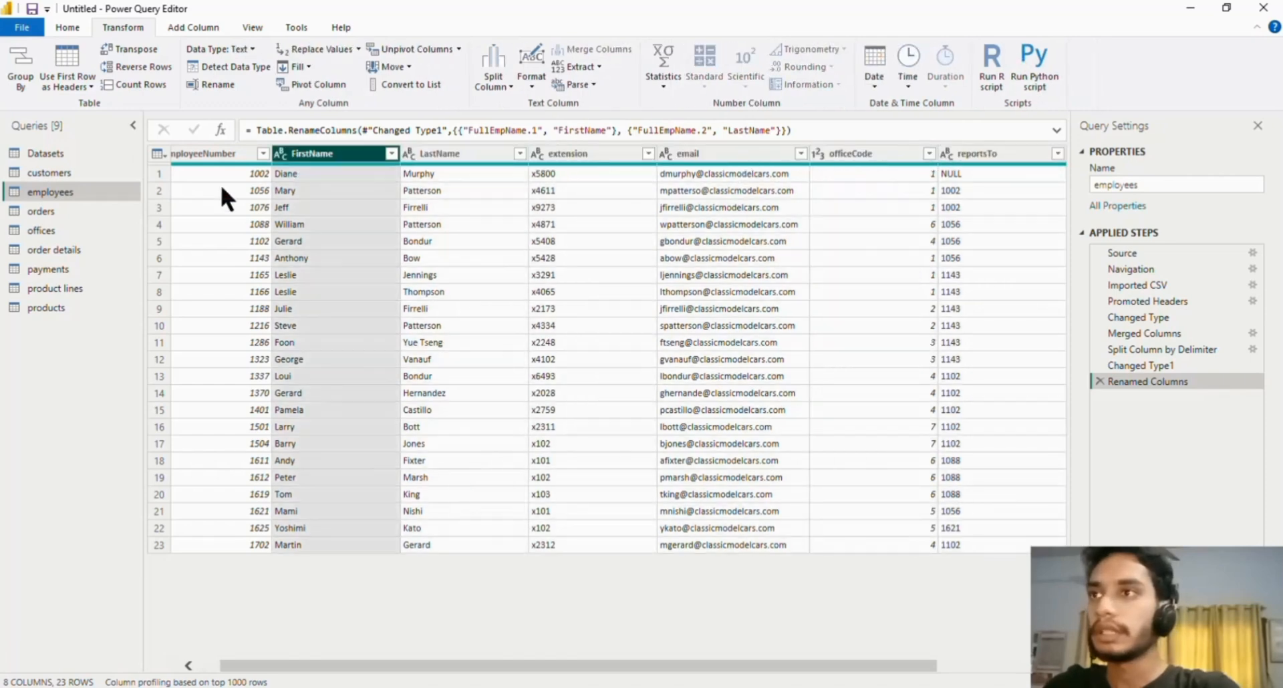
pyautogui.click(207, 157)
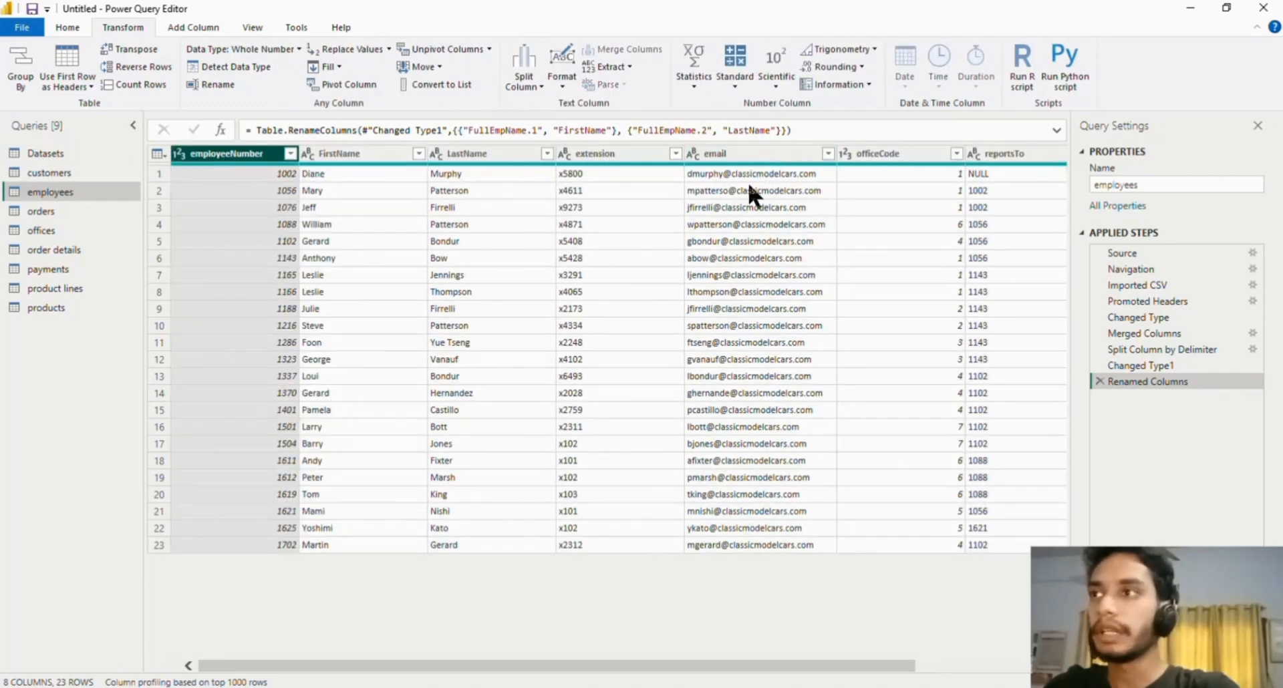
# Check the columns of the orders query and remove its comments column
pyautogui.click(54, 213)
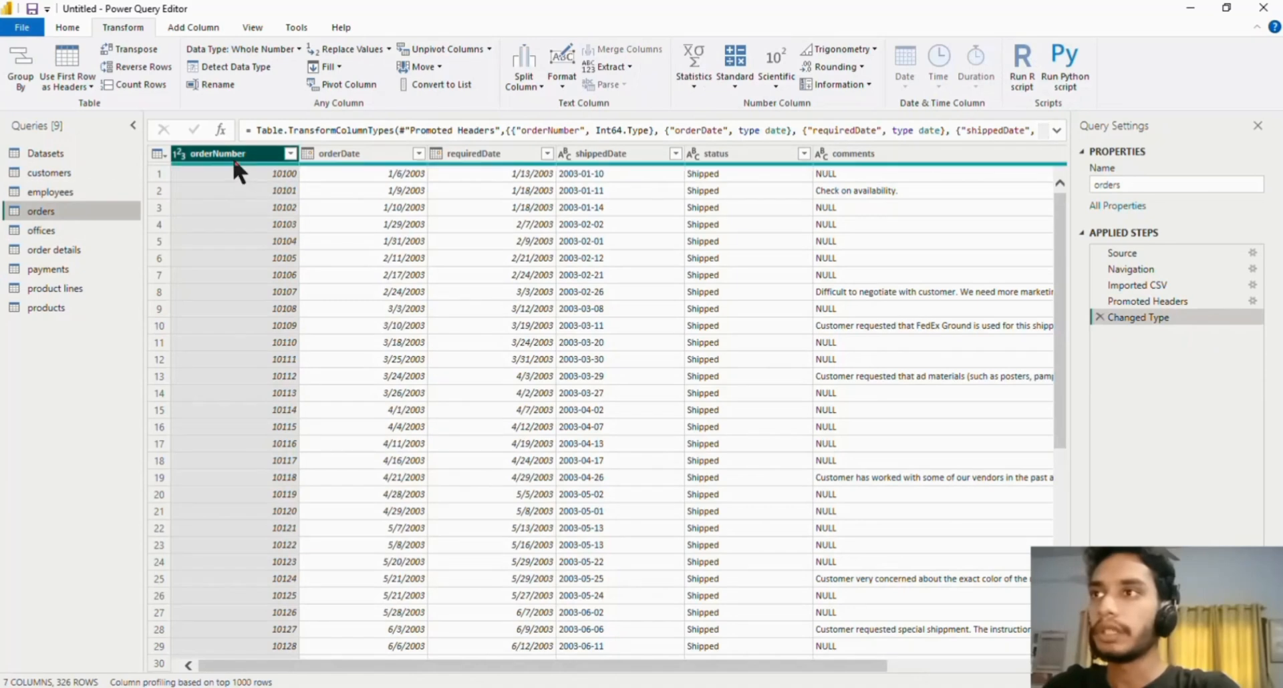
pyautogui.click(364, 155)
pyautogui.click(476, 158)
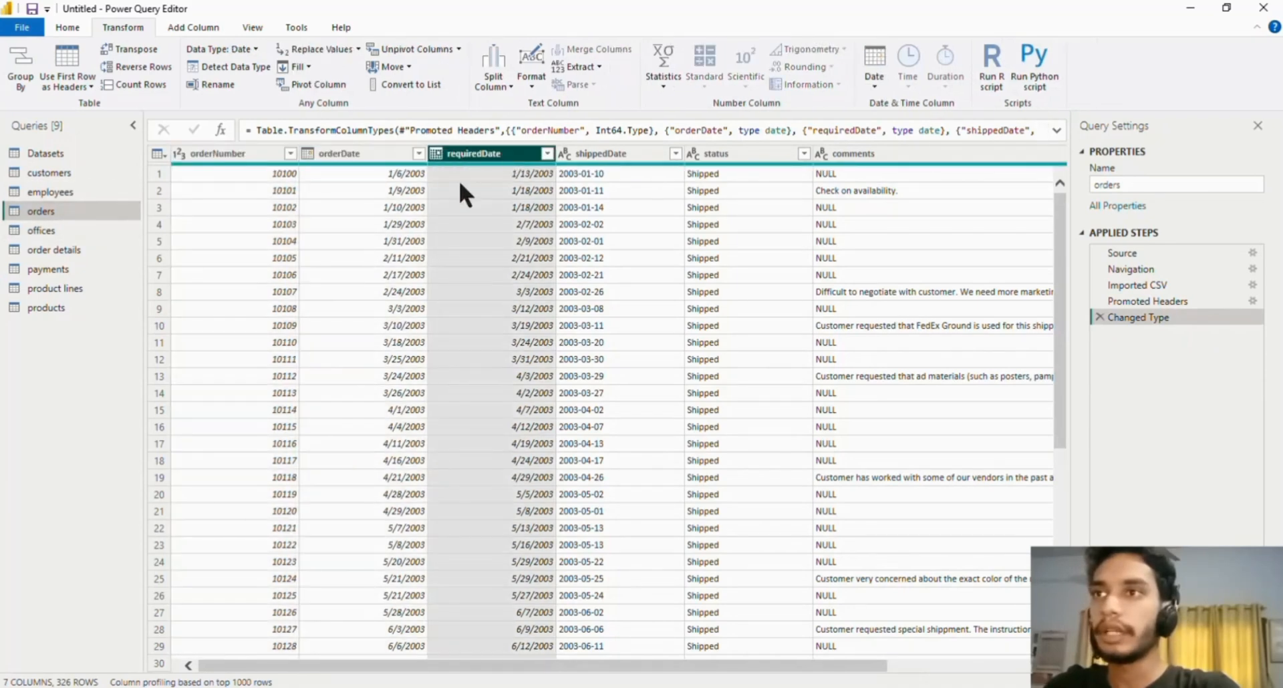
pyautogui.click(600, 154)
pyautogui.click(752, 152)
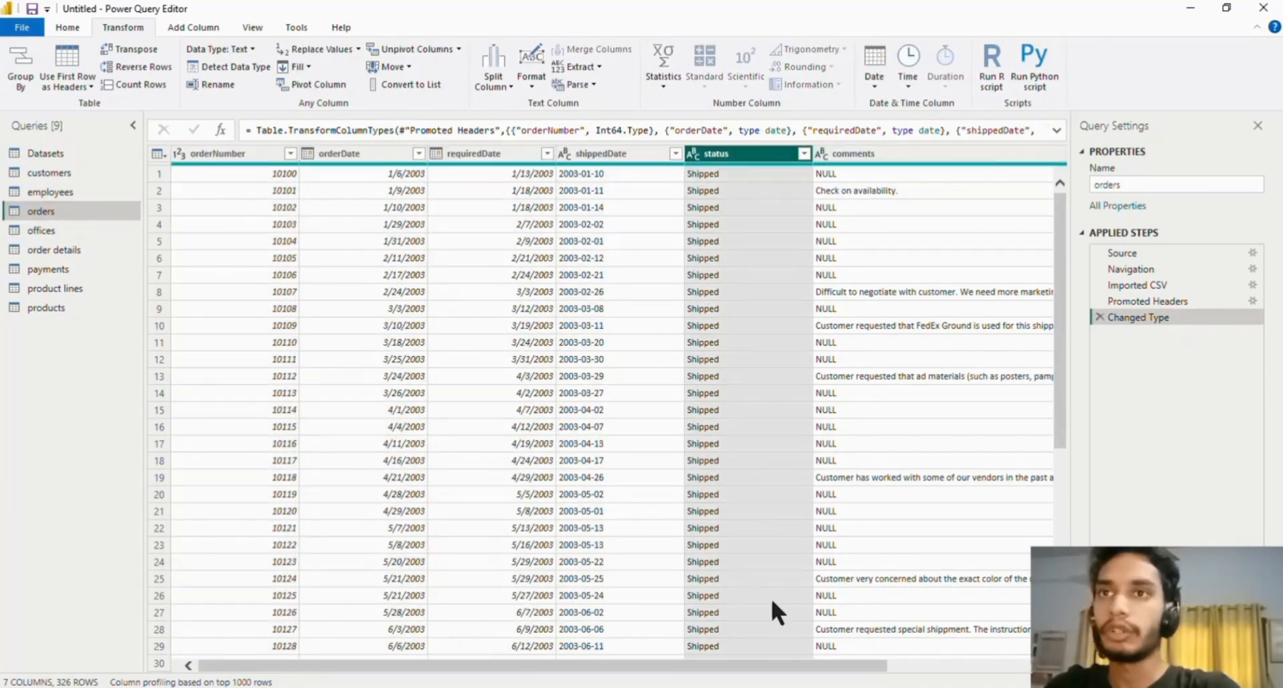
pyautogui.moveTo(739, 666); pyautogui.dragTo(878, 667)
pyautogui.click(722, 160)
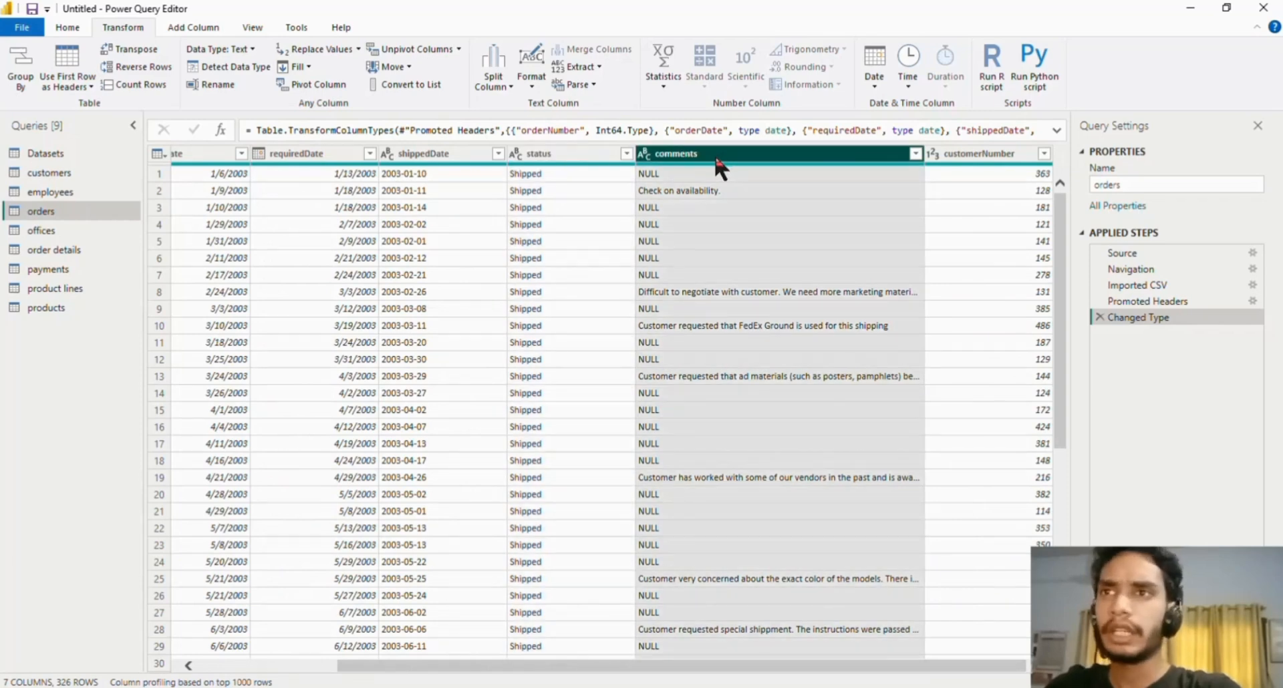
pyautogui.rightClick(715, 158)
pyautogui.click(739, 190)
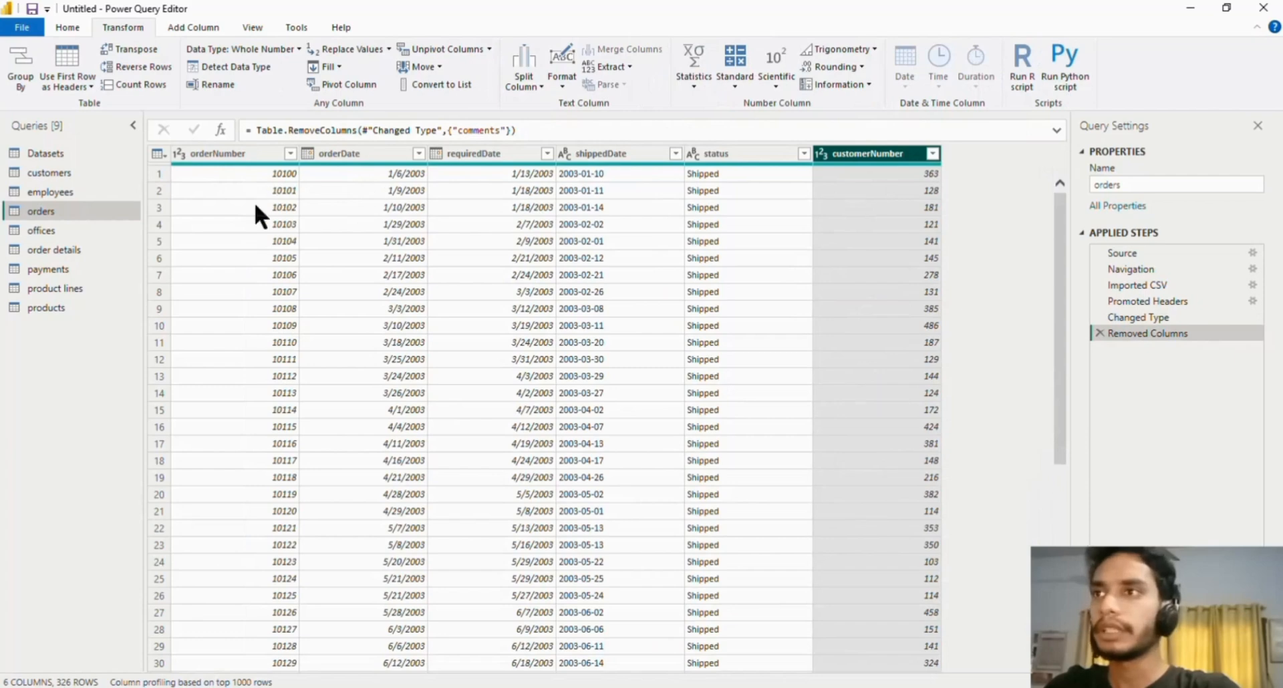
# Remove the addressLine2, postalCode and territory columns from the offices query
pyautogui.click(73, 230)
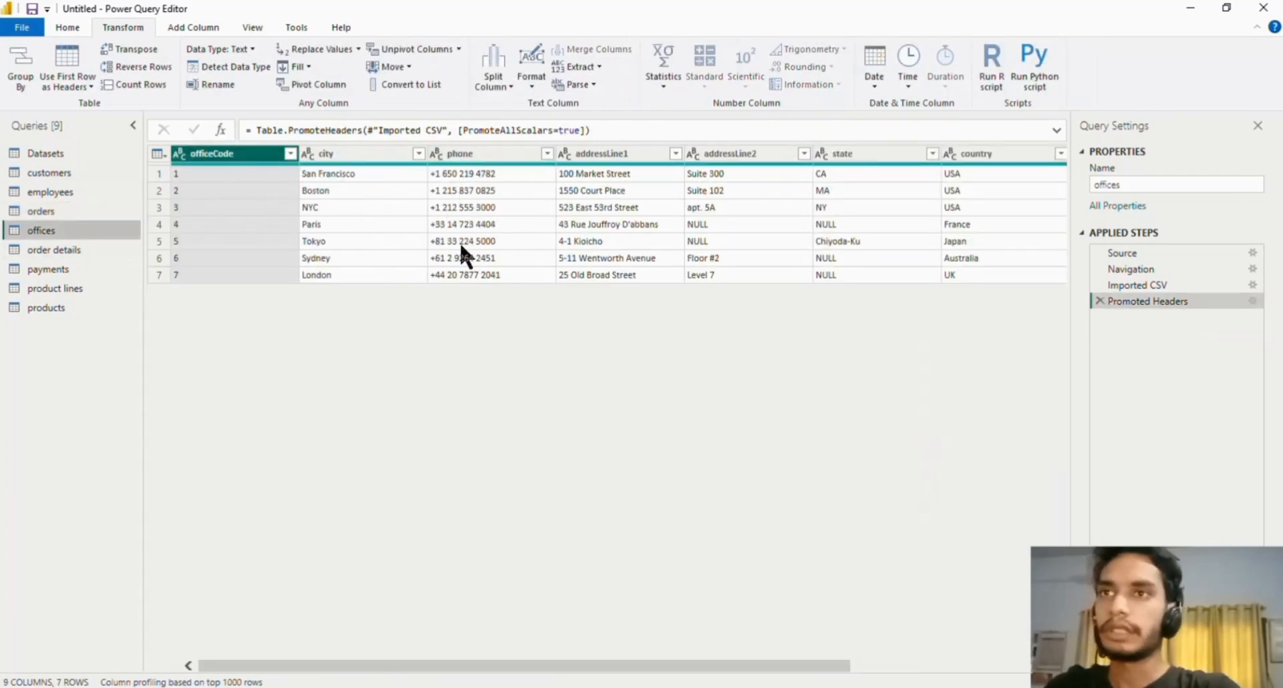
pyautogui.click(632, 156)
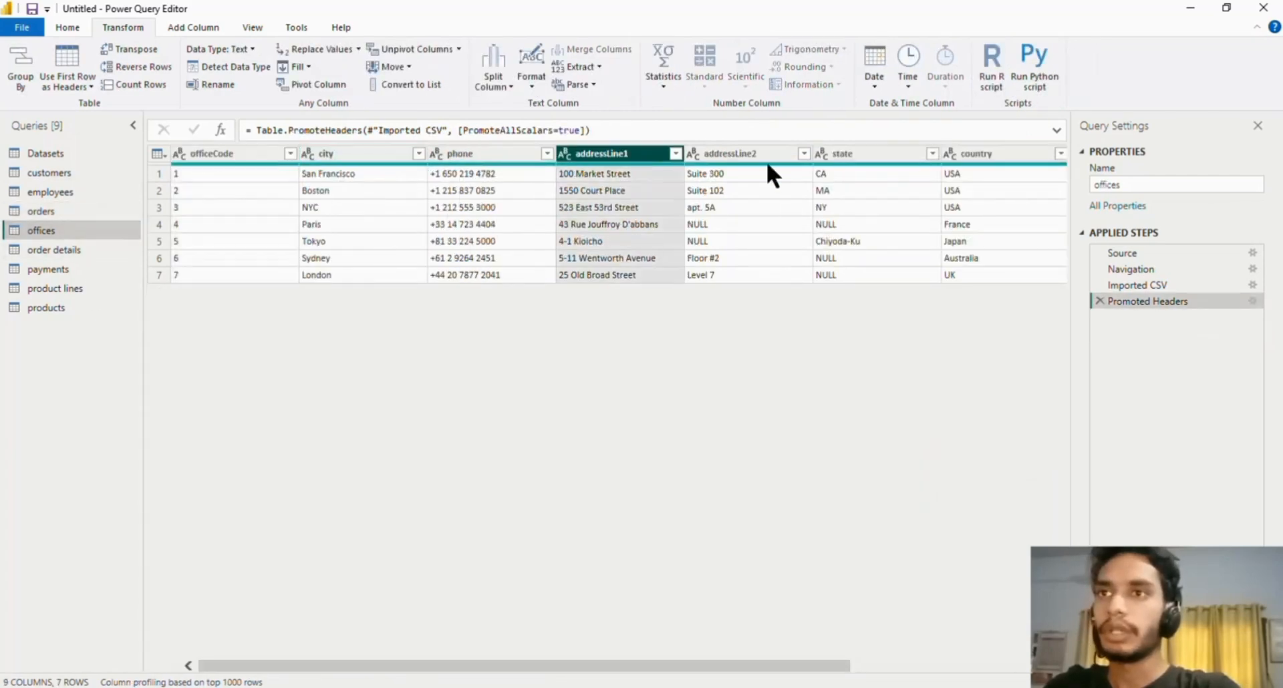
pyautogui.click(778, 169)
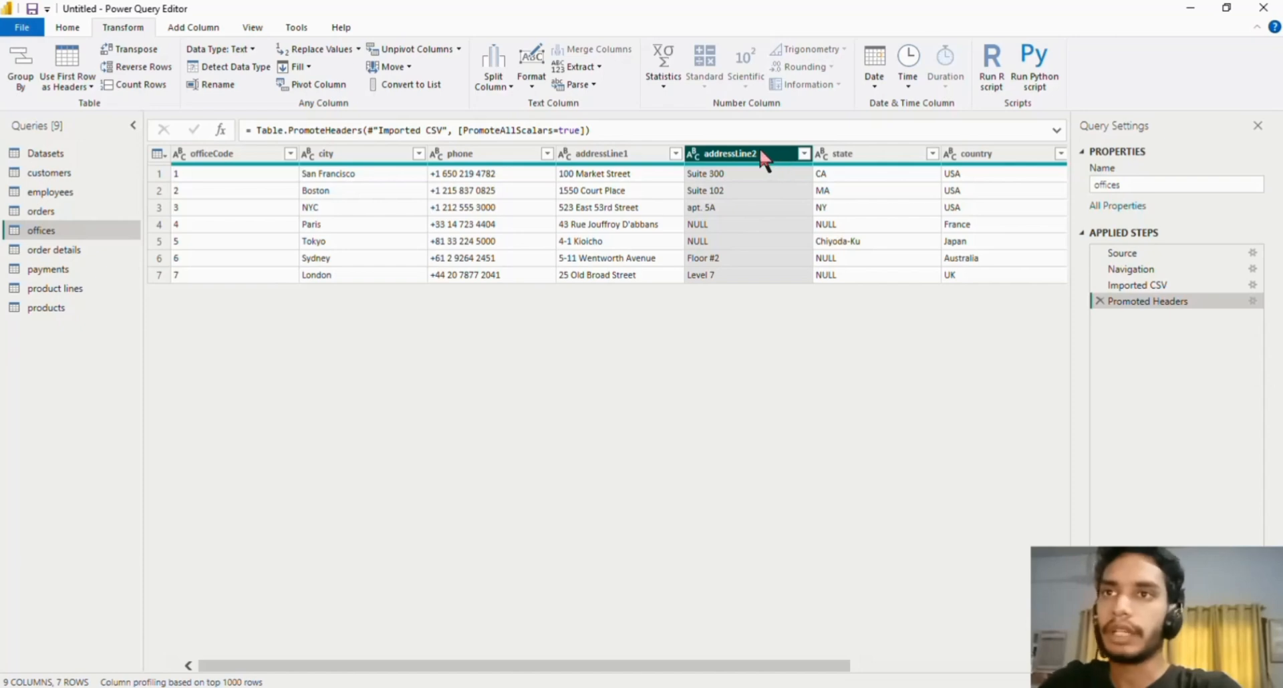
pyautogui.press('Delete')
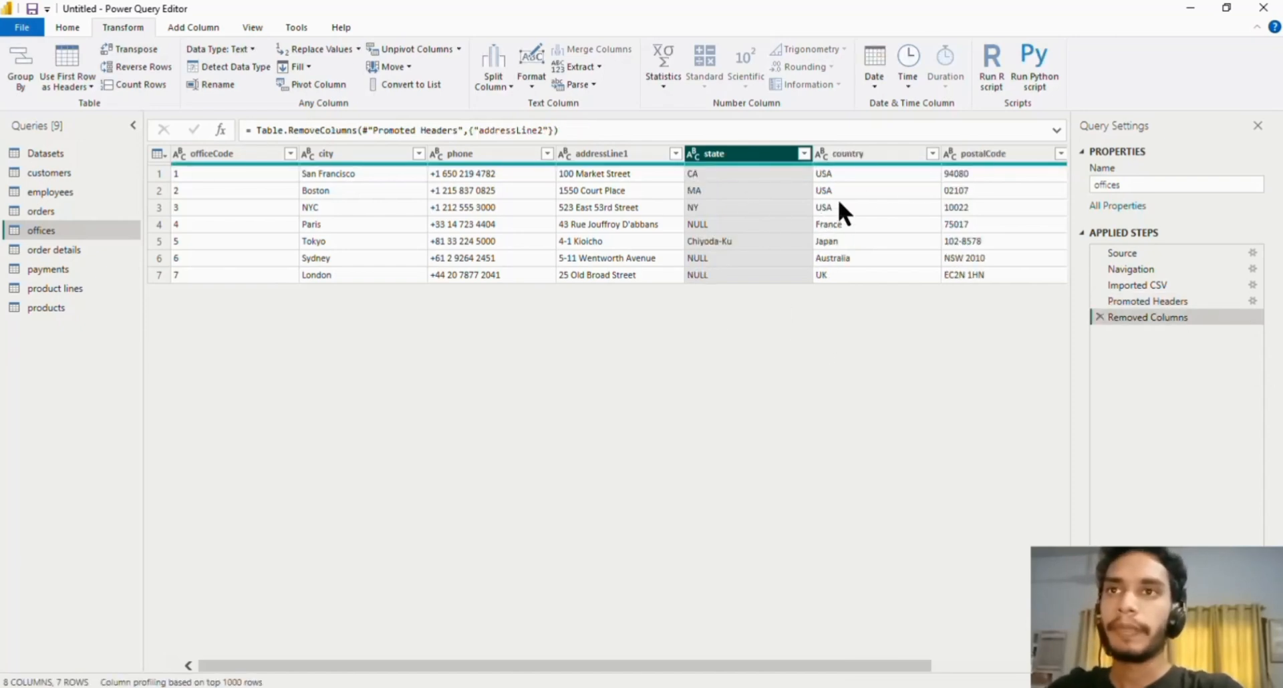
pyautogui.click(959, 153)
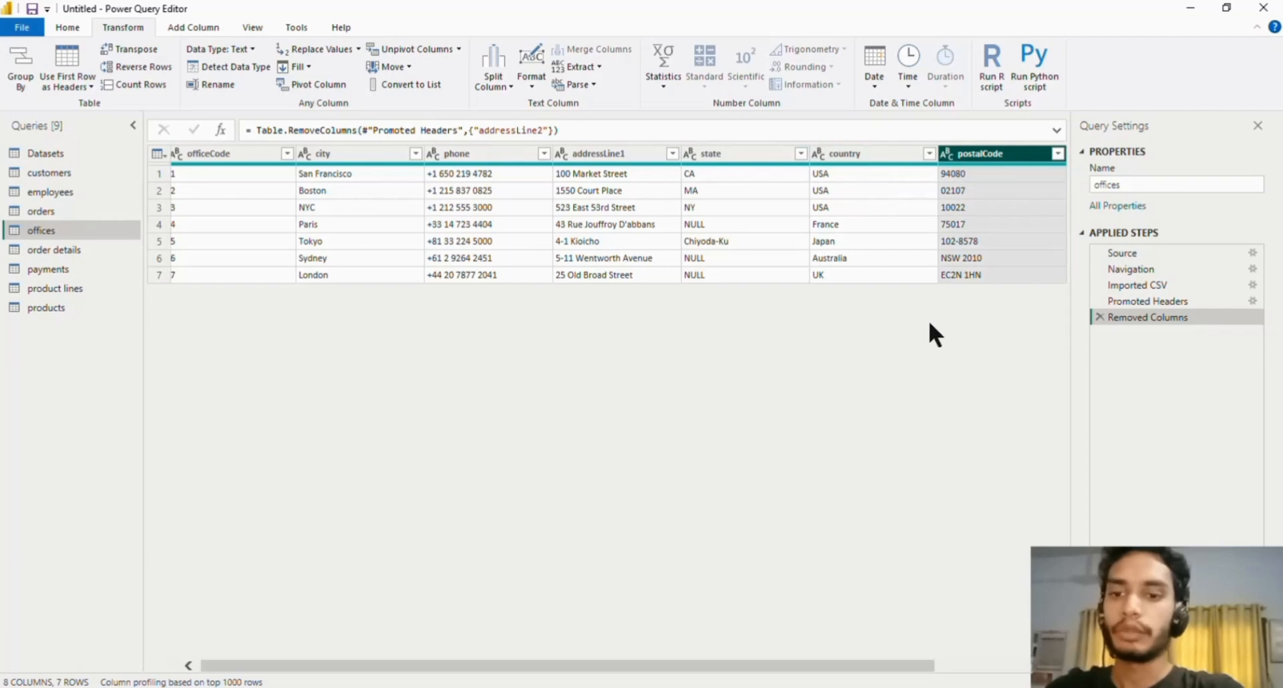
pyautogui.press('Delete')
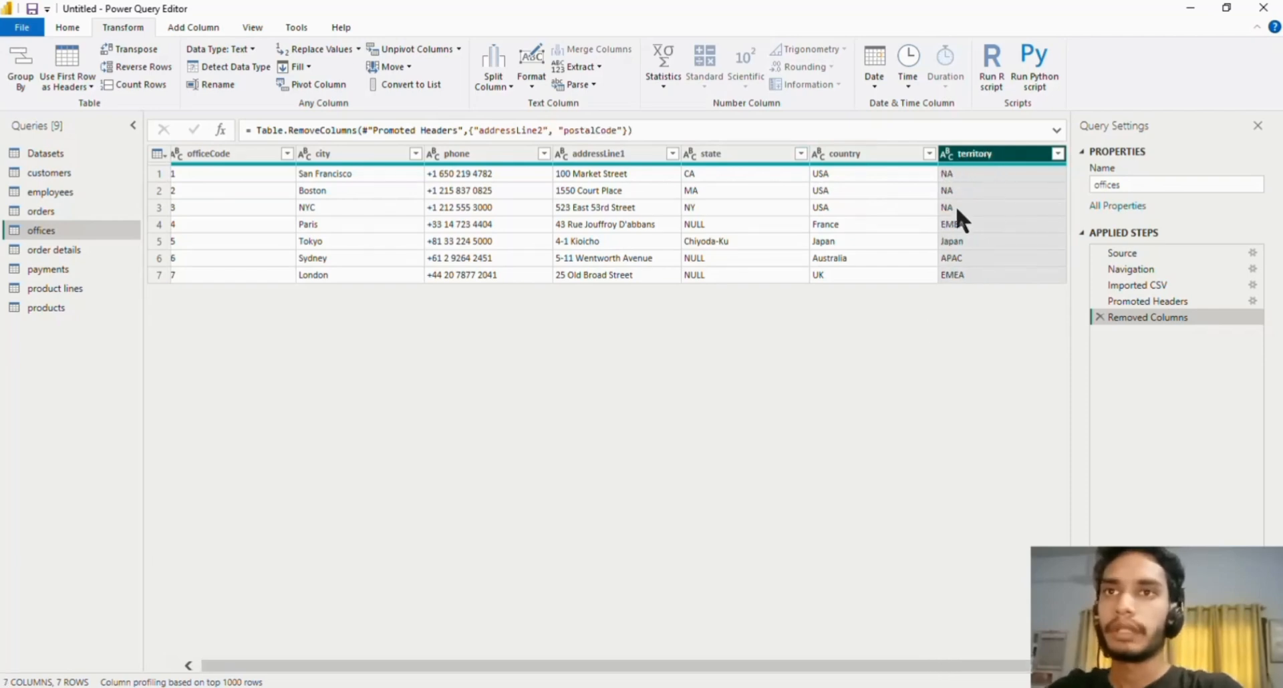
pyautogui.press('Delete')
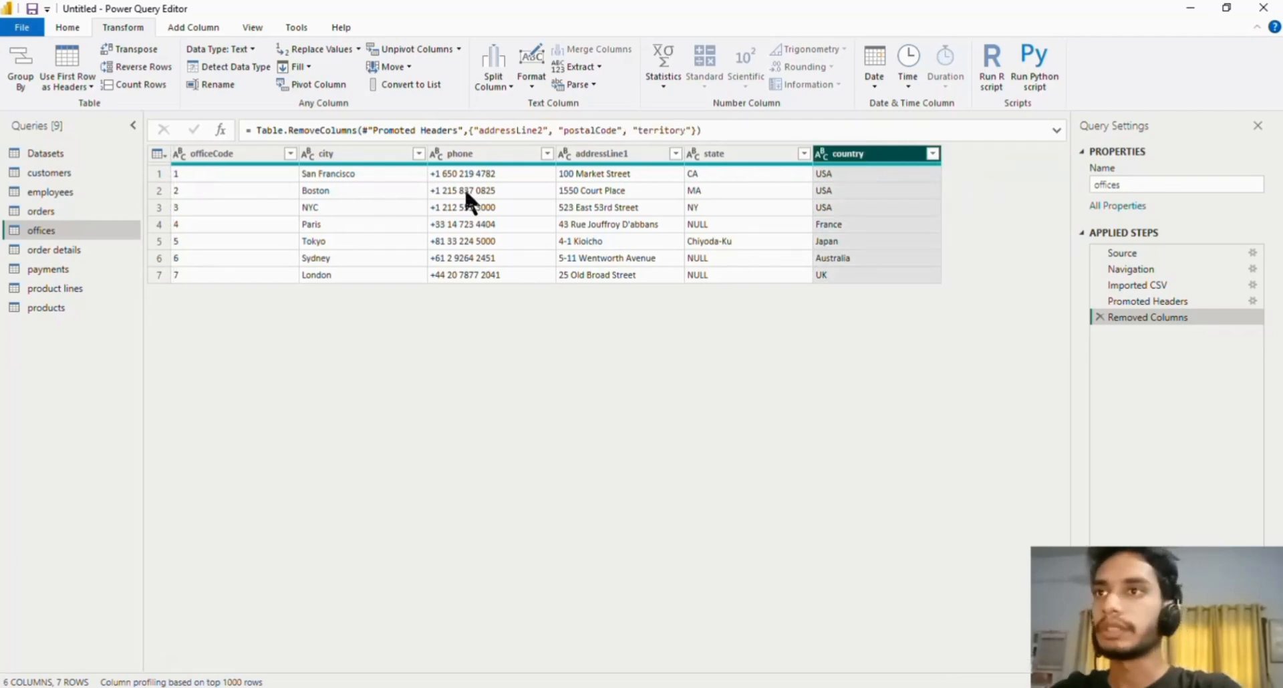
# Examine the columns of the order details, payments, product lines and products queries, and return to the product lines query
pyautogui.click(40, 250)
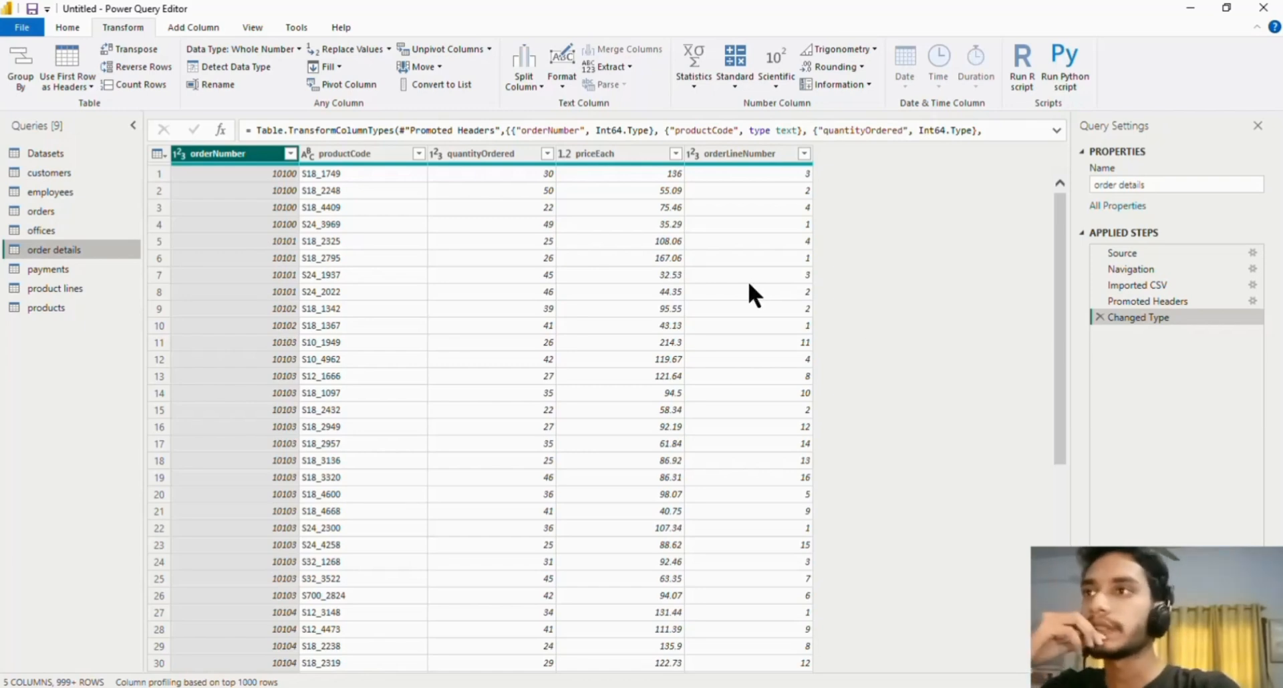
pyautogui.click(64, 269)
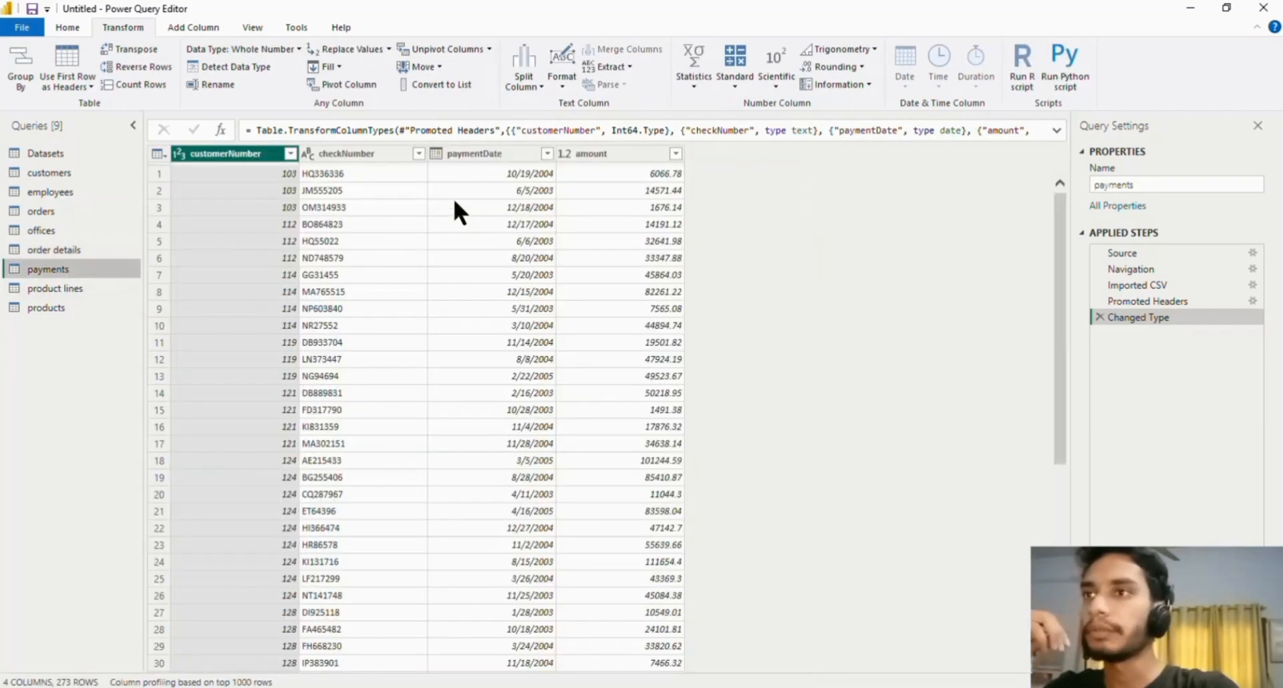
pyautogui.click(621, 154)
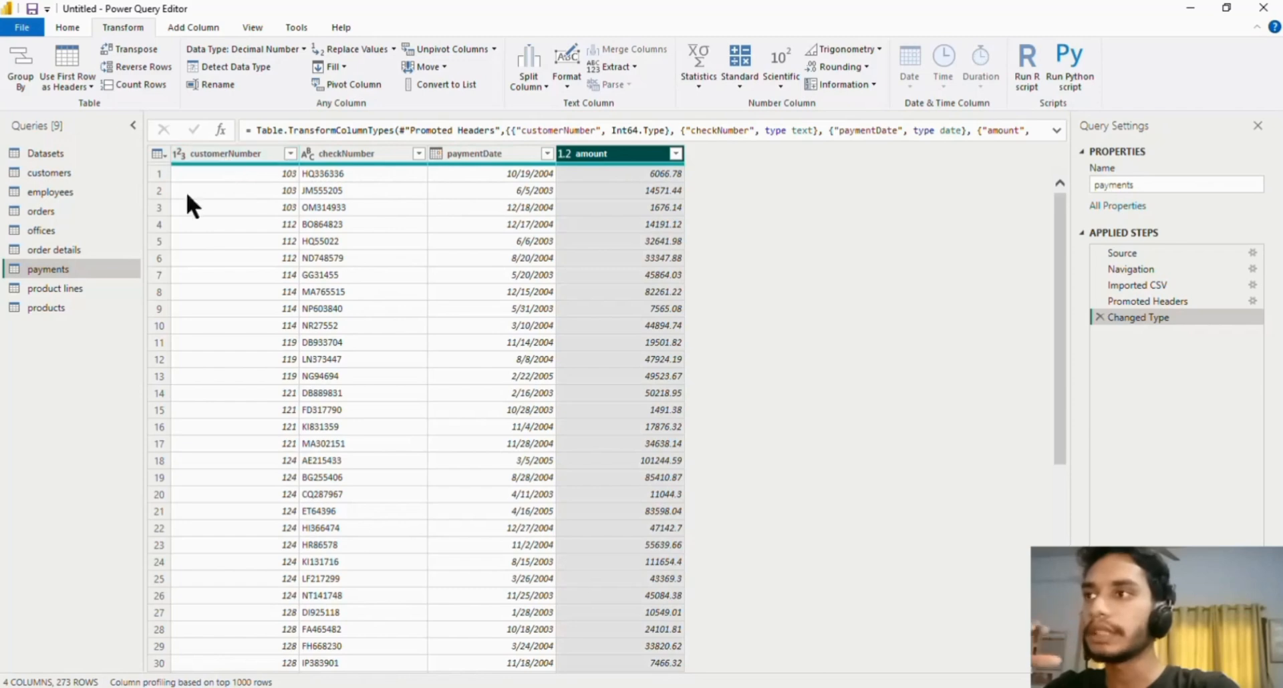
pyautogui.click(82, 288)
pyautogui.click(272, 158)
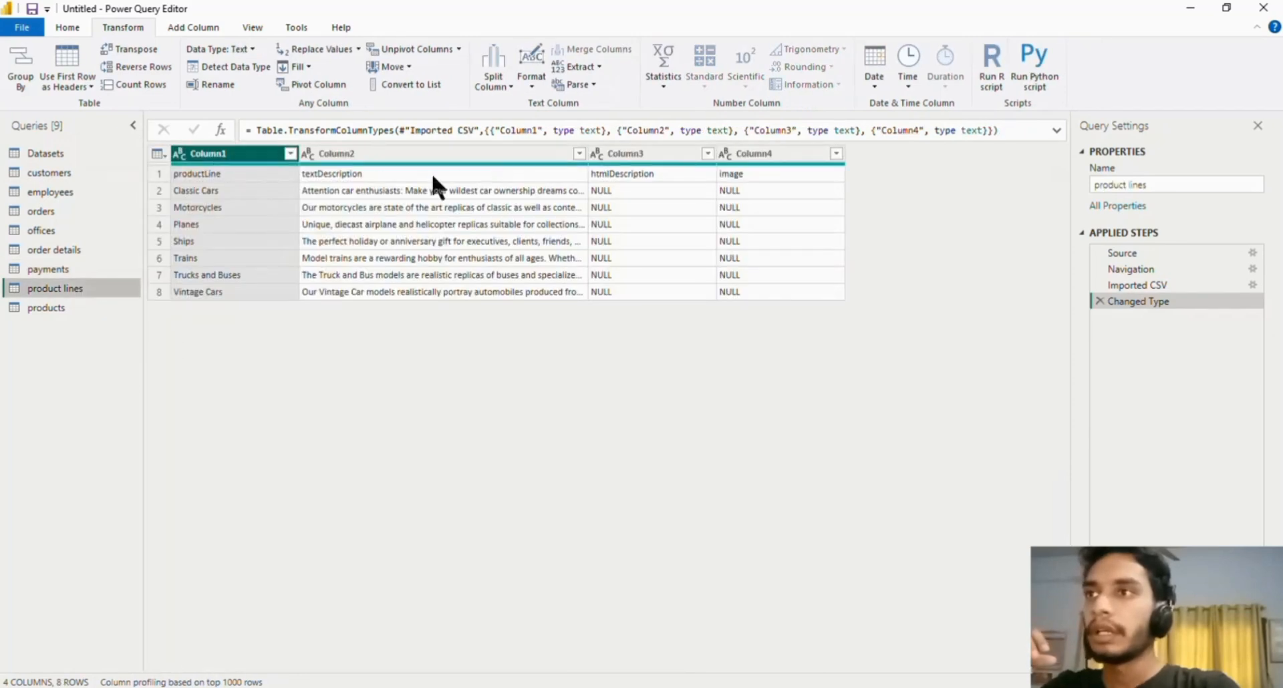
pyautogui.click(82, 309)
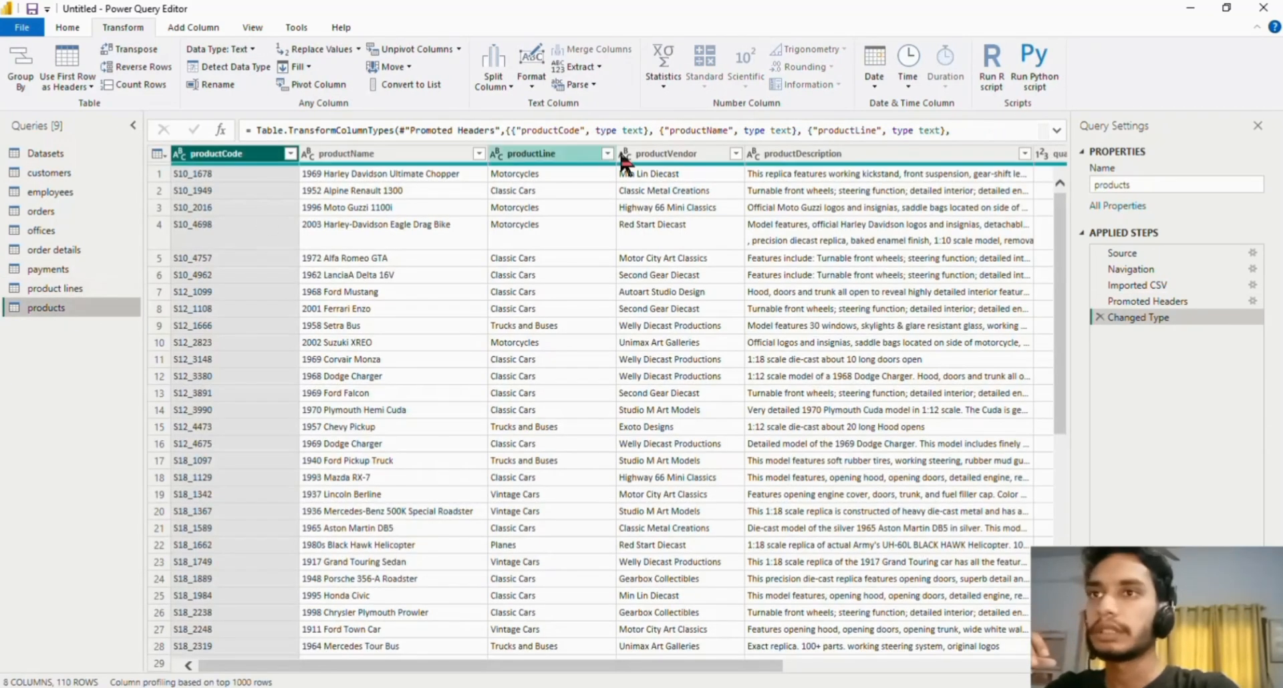
pyautogui.moveTo(659, 660); pyautogui.dragTo(708, 665)
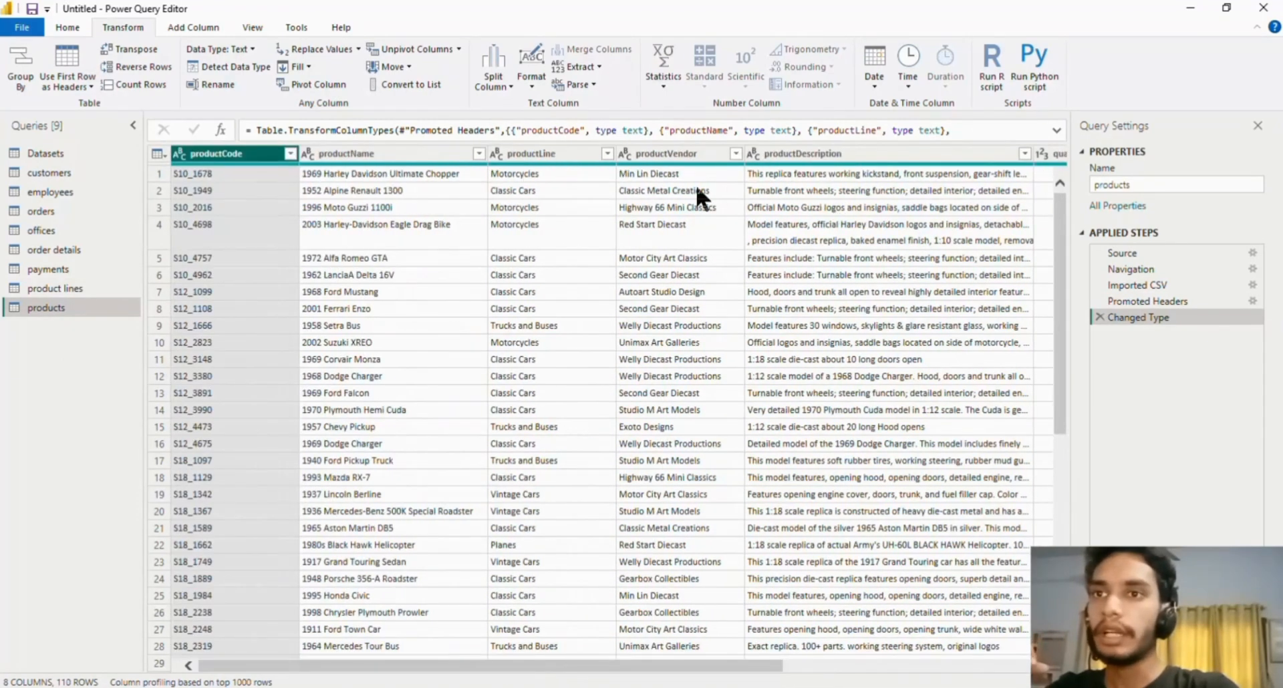
pyautogui.click(67, 288)
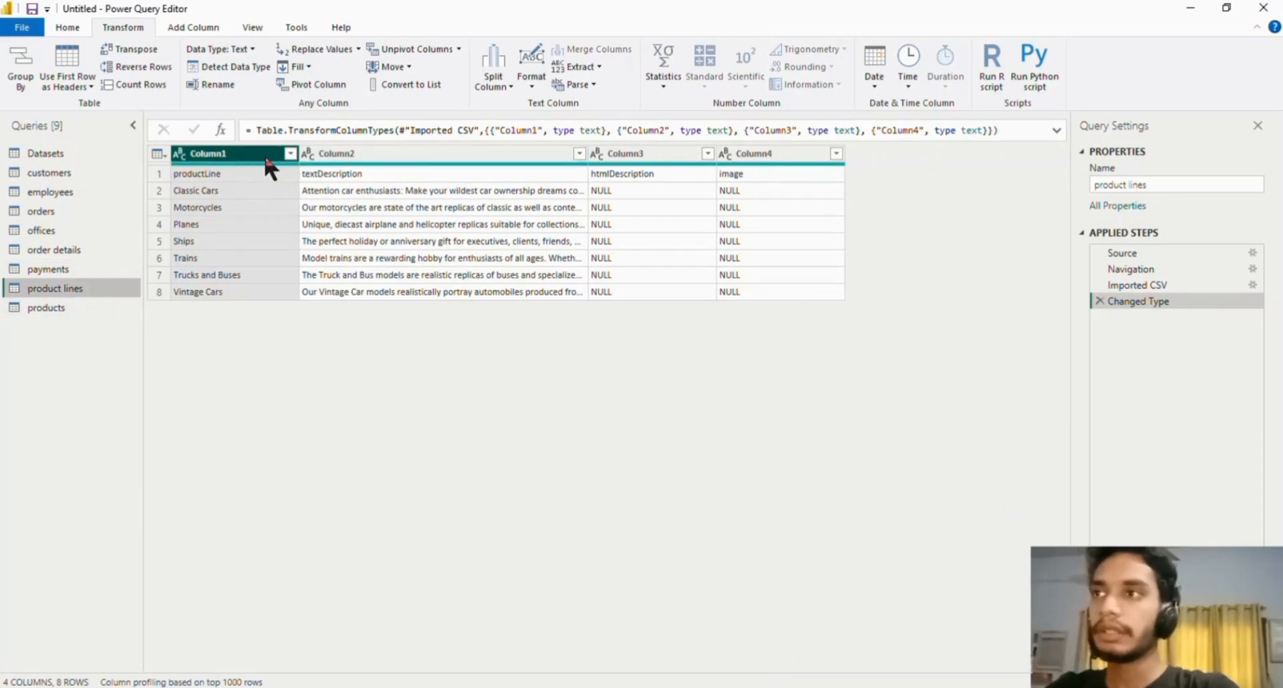
# Examine the four generically named columns of the product lines query and the real column names held in its first row
pyautogui.click(381, 155)
pyautogui.click(633, 155)
pyautogui.click(772, 155)
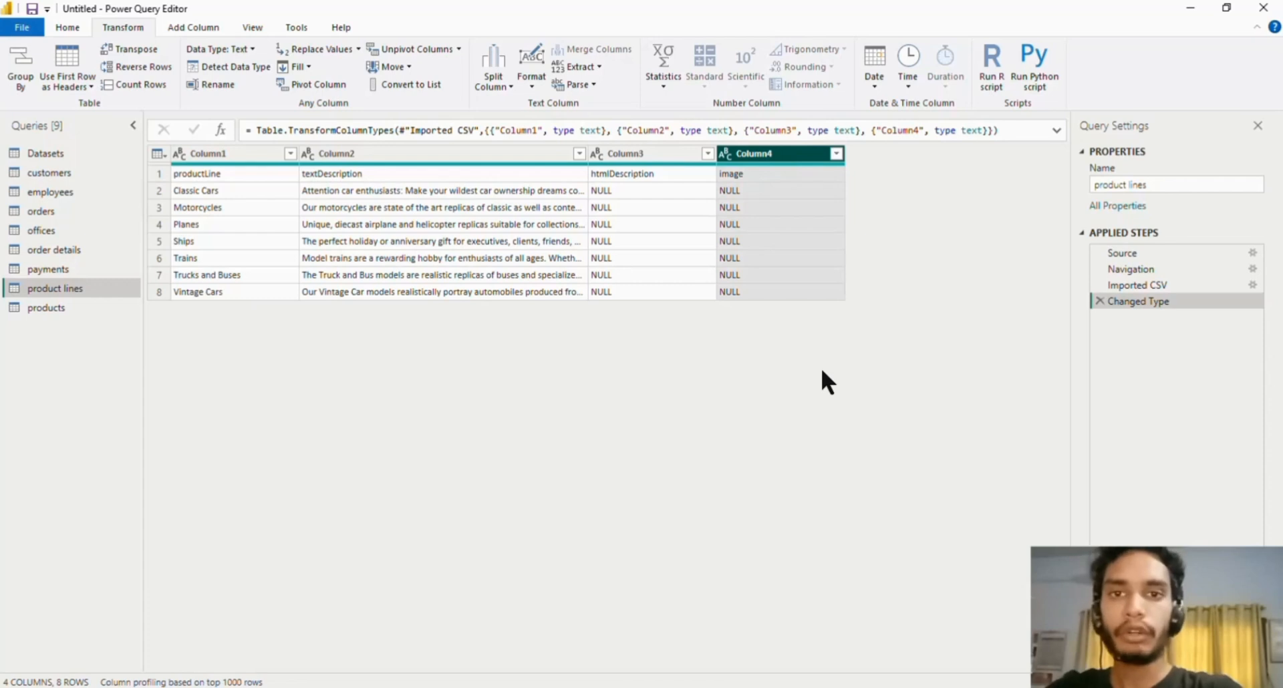
pyautogui.click(213, 172)
pyautogui.click(343, 175)
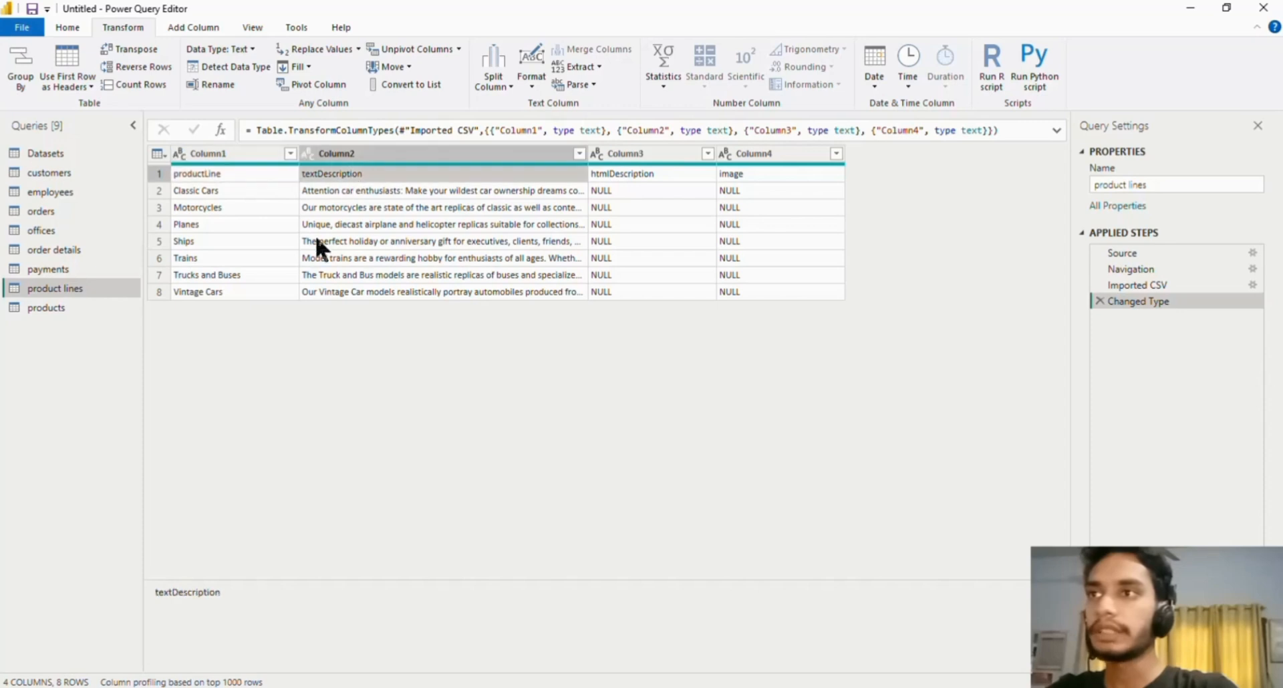
pyautogui.click(647, 179)
pyautogui.click(763, 179)
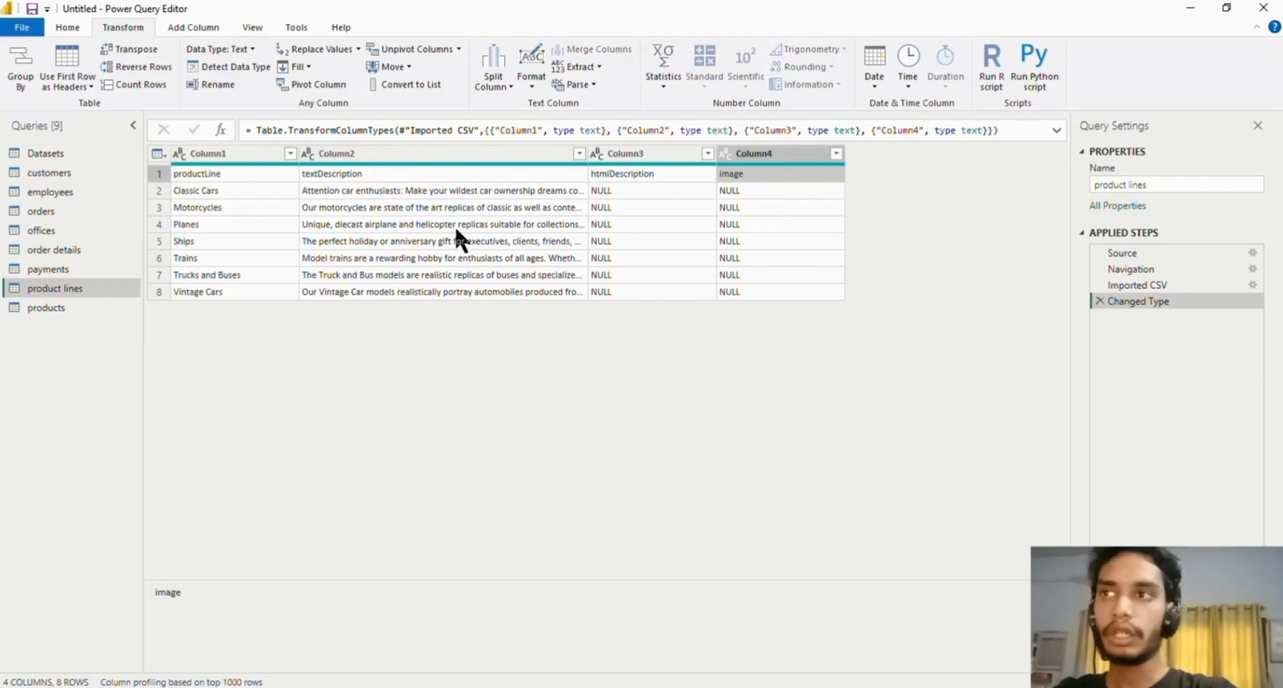
# Promote the first row of the product lines query to column headers
pyautogui.click(234, 155)
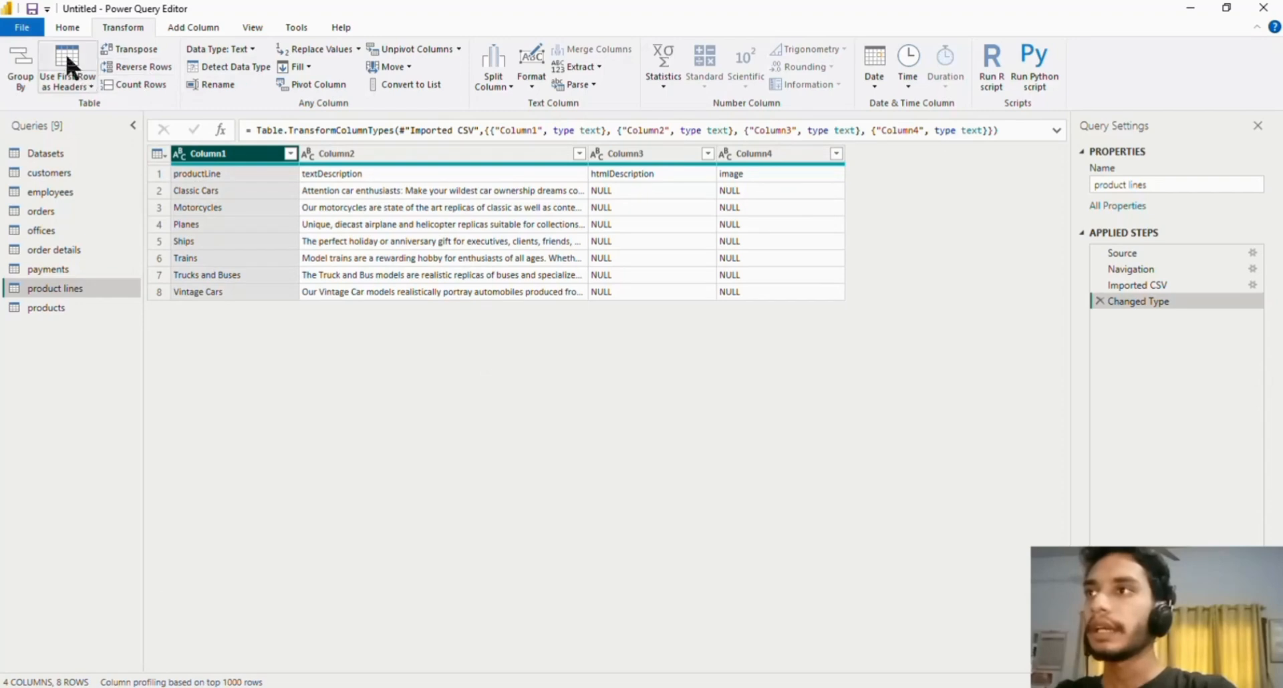
pyautogui.doubleClick(123, 29)
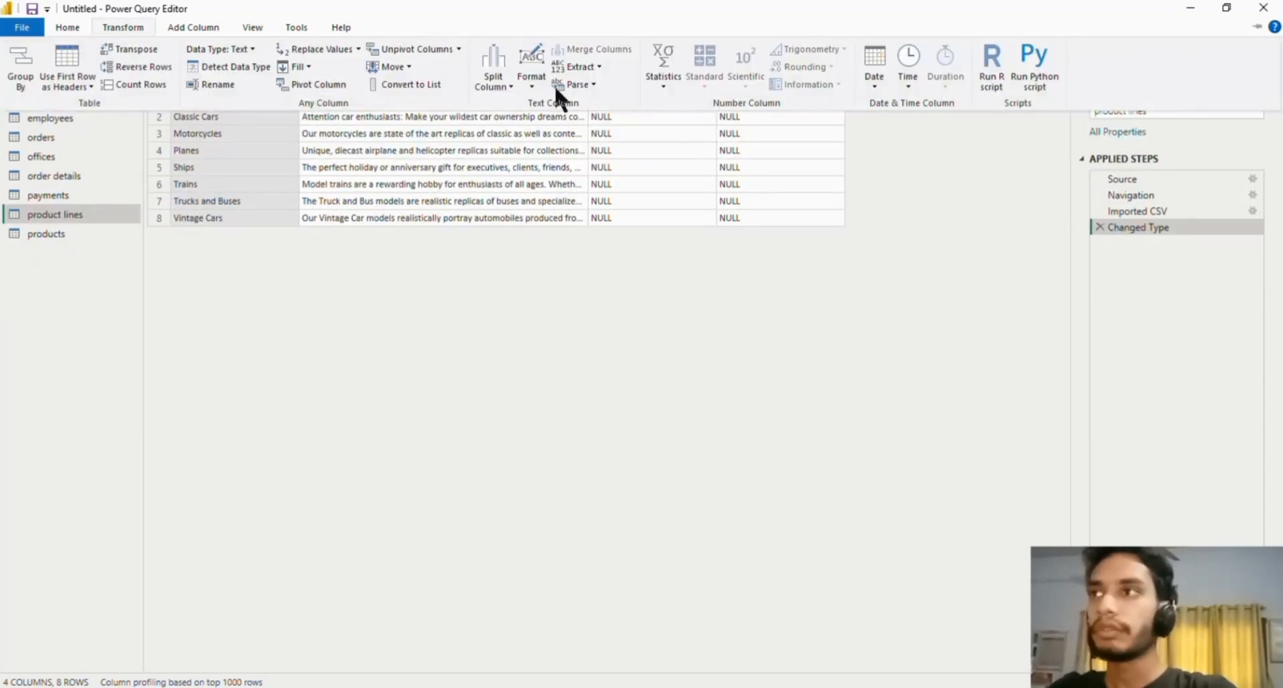
pyautogui.click(1257, 26)
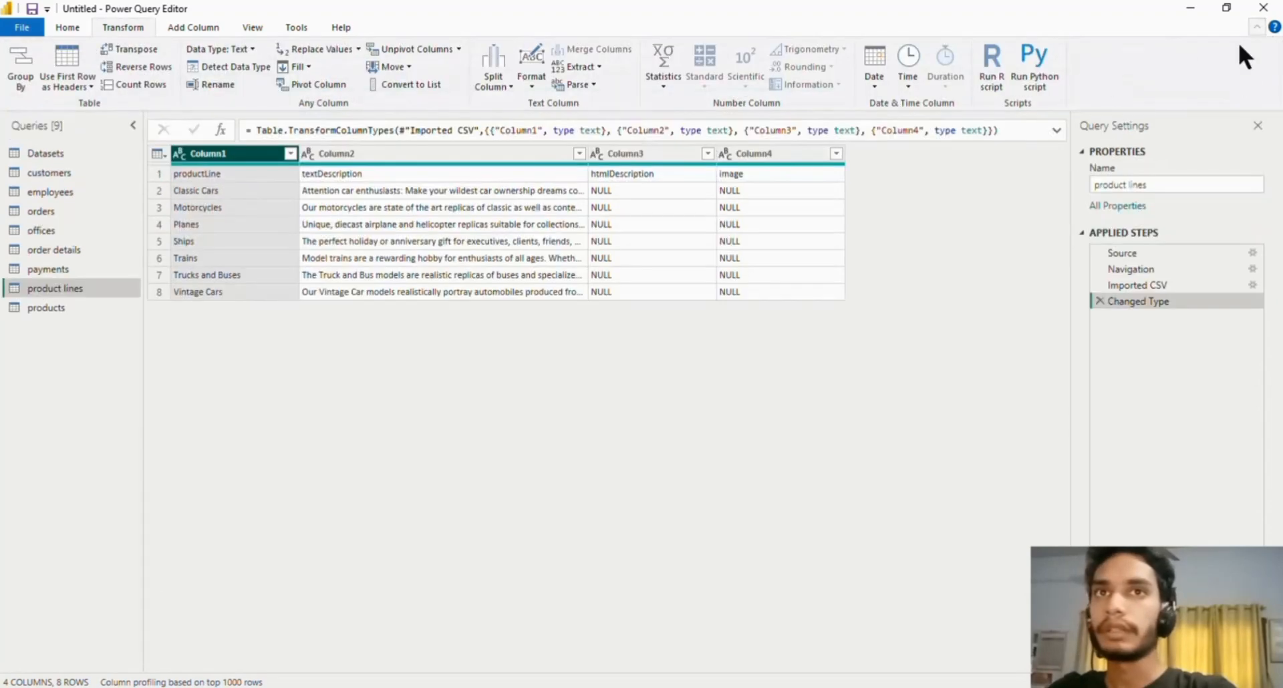
pyautogui.click(69, 84)
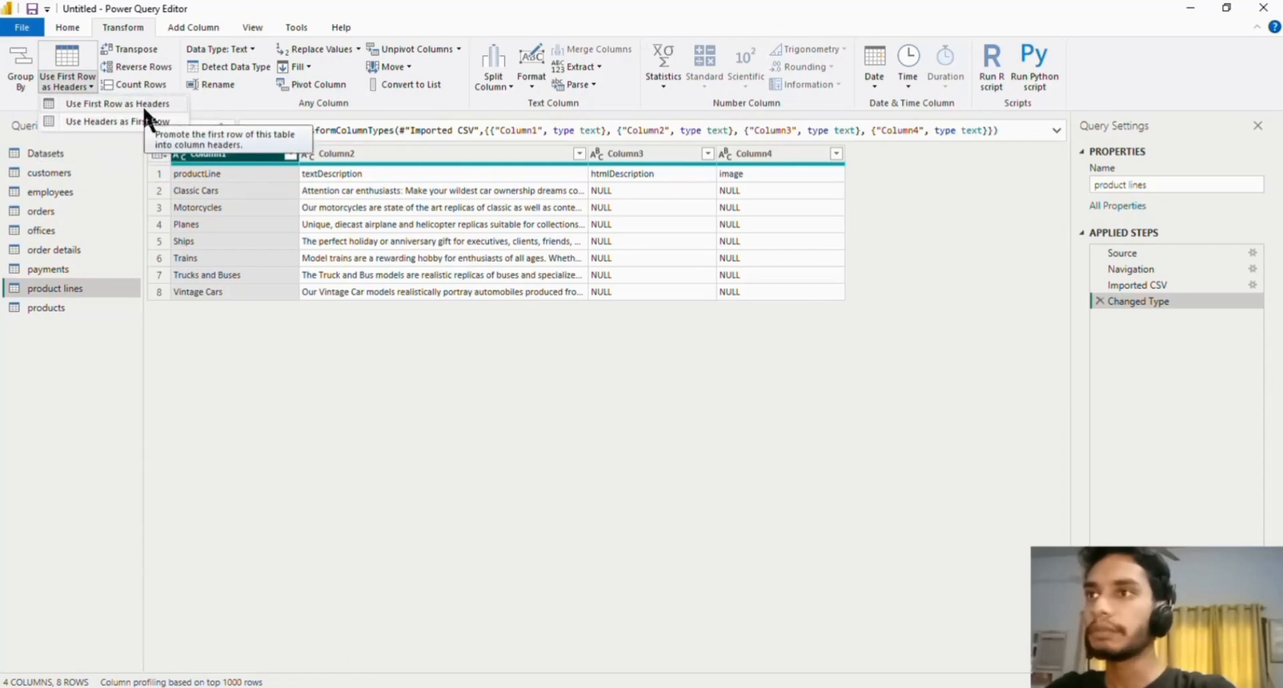
pyautogui.click(122, 103)
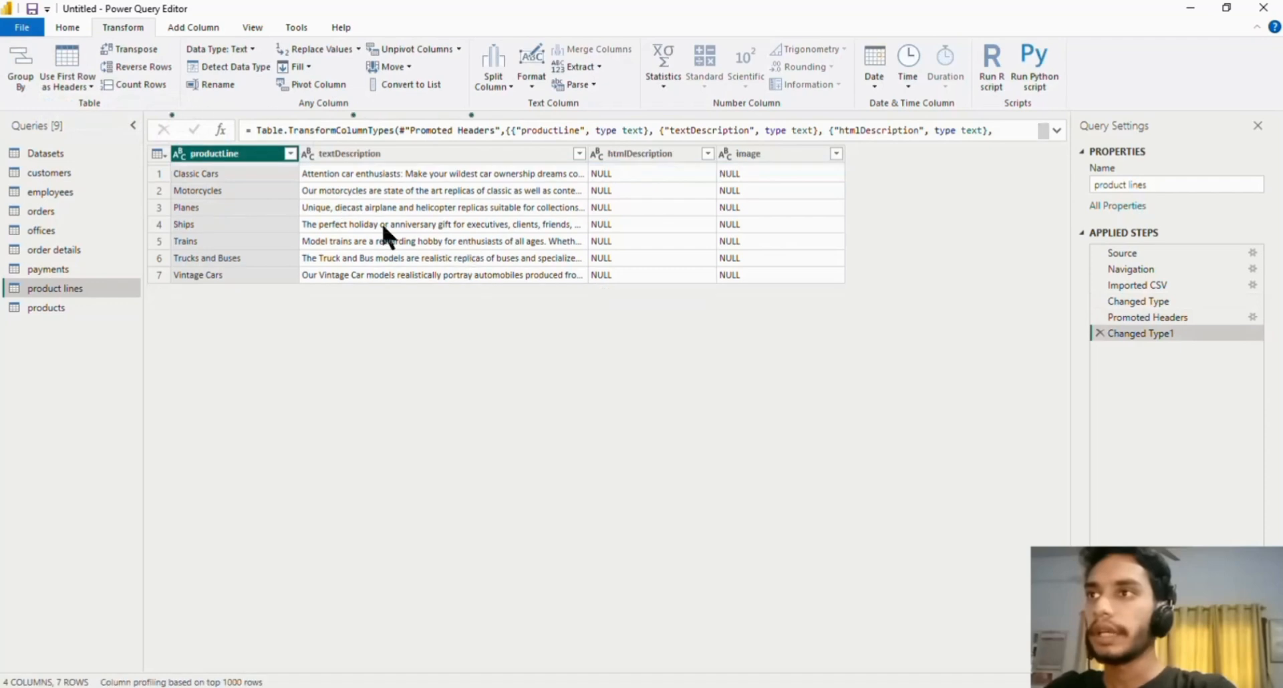
# Remove the htmlDescription and image columns from the product lines query
pyautogui.click(394, 155)
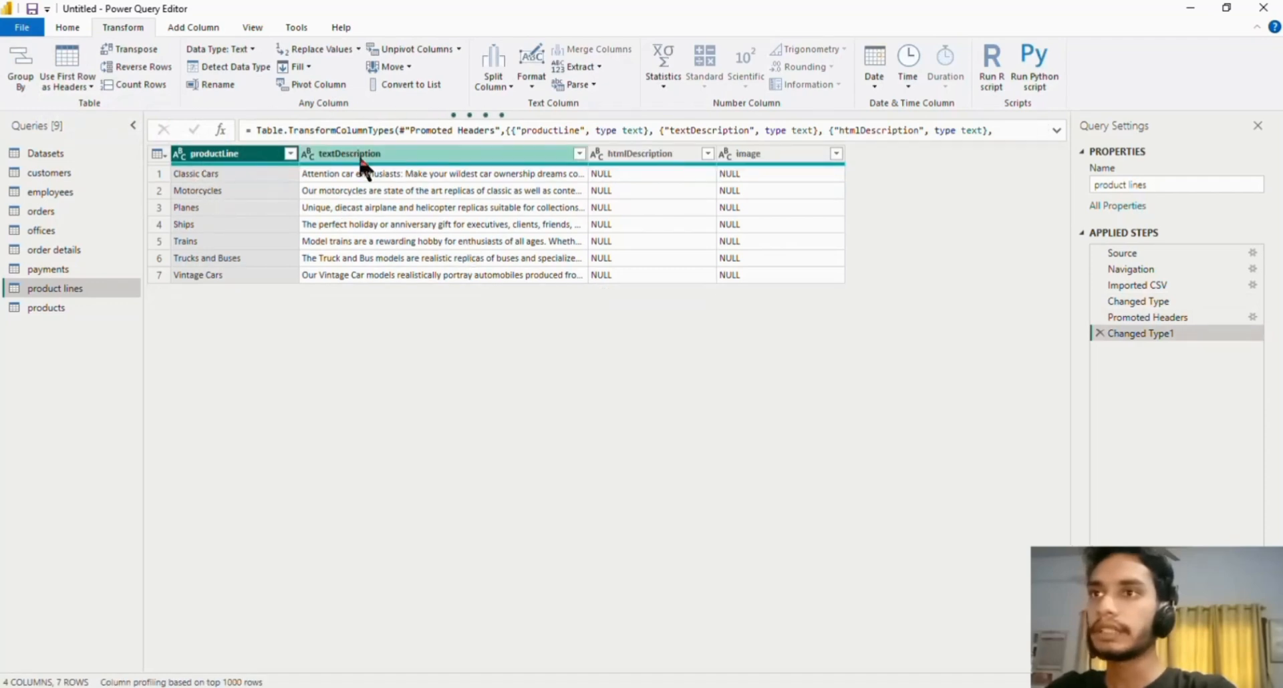
pyautogui.click(633, 158)
pyautogui.click(778, 160)
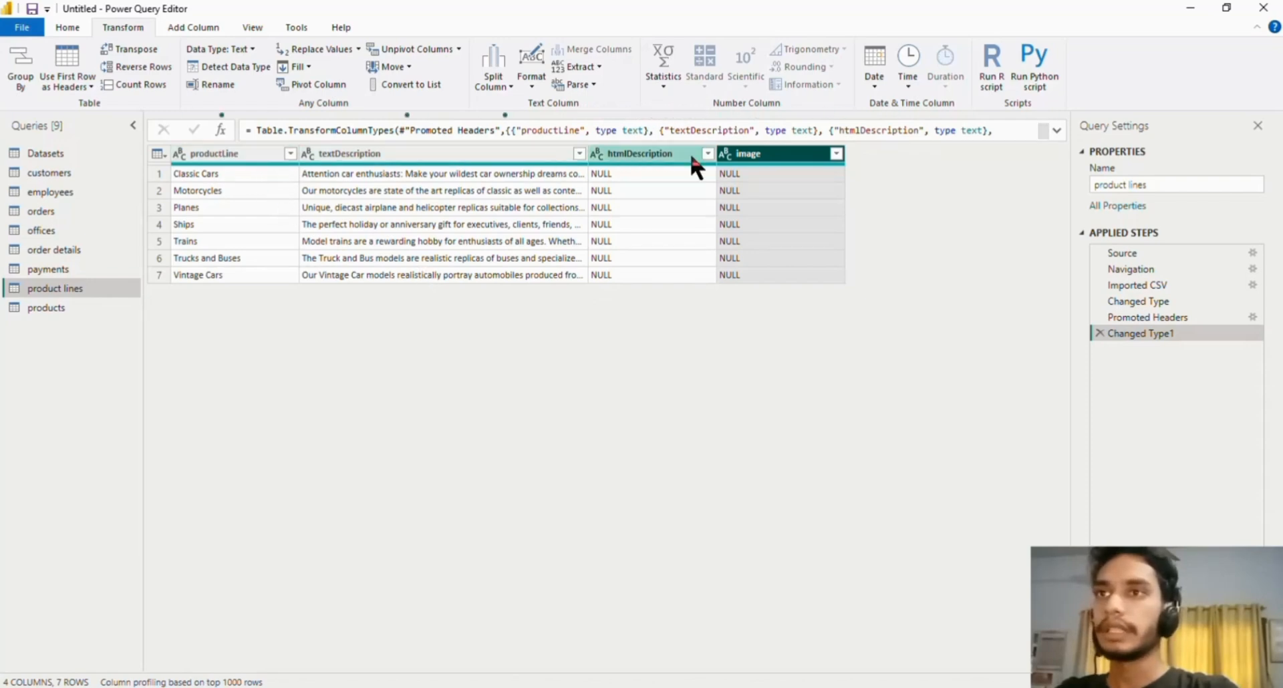
pyautogui.click(671, 161)
pyautogui.click(781, 152)
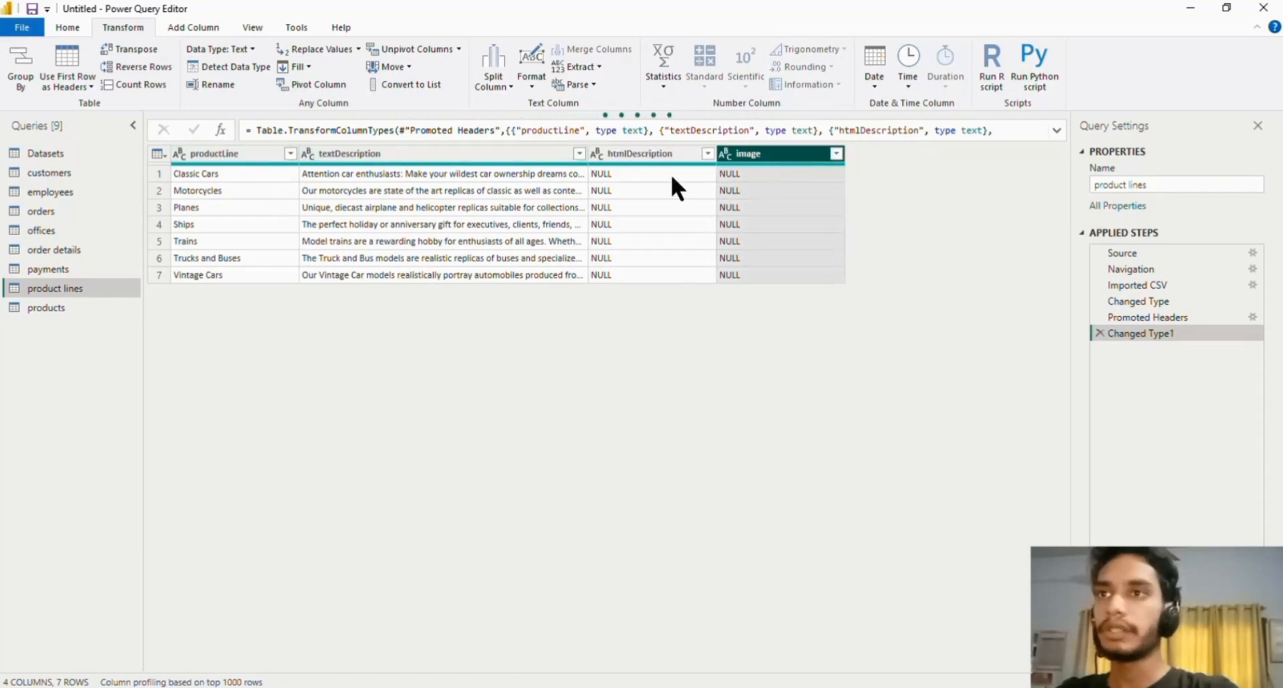
pyautogui.click(655, 155)
pyautogui.click(769, 159)
pyautogui.click(672, 158)
pyautogui.click(765, 160)
pyautogui.click(669, 167)
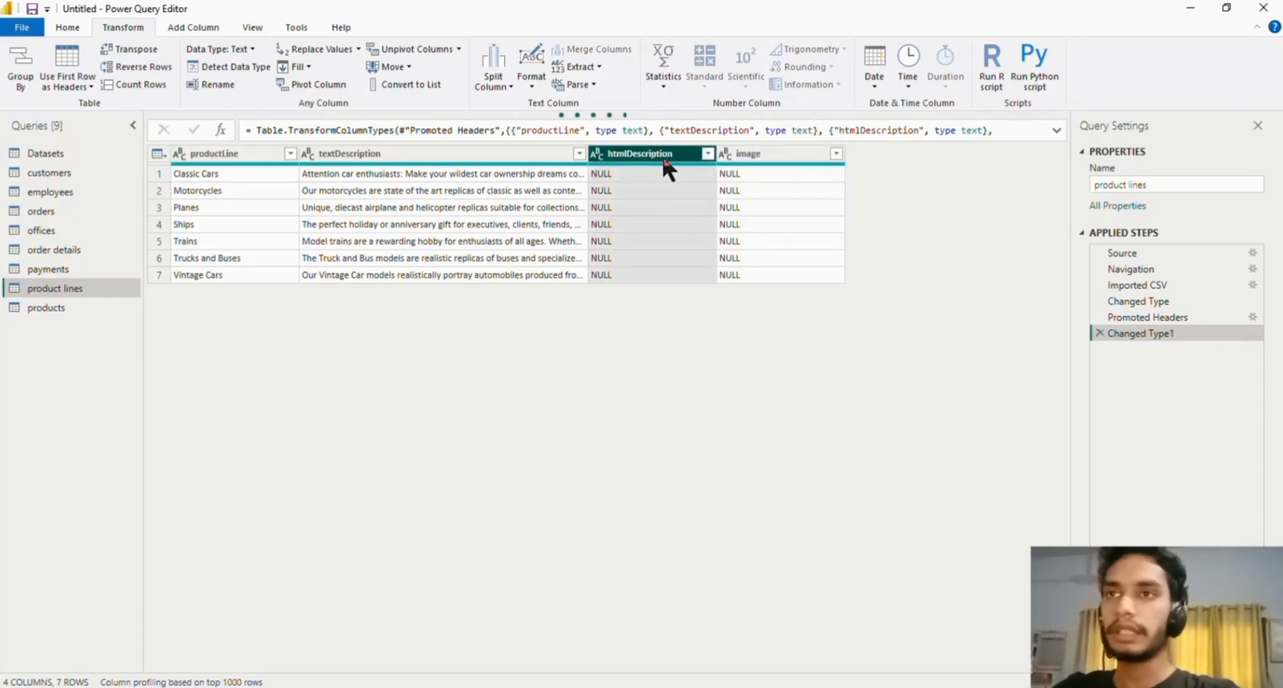
pyautogui.click(753, 154)
pyautogui.rightClick(752, 155)
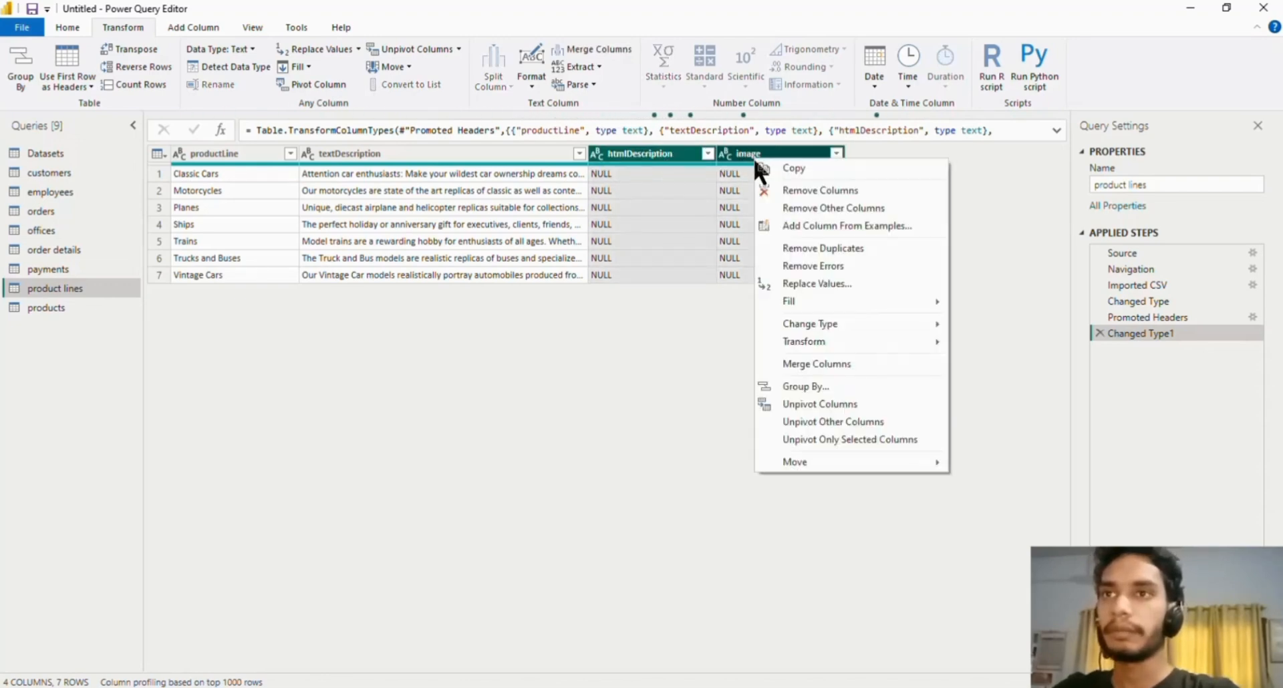
pyautogui.click(776, 191)
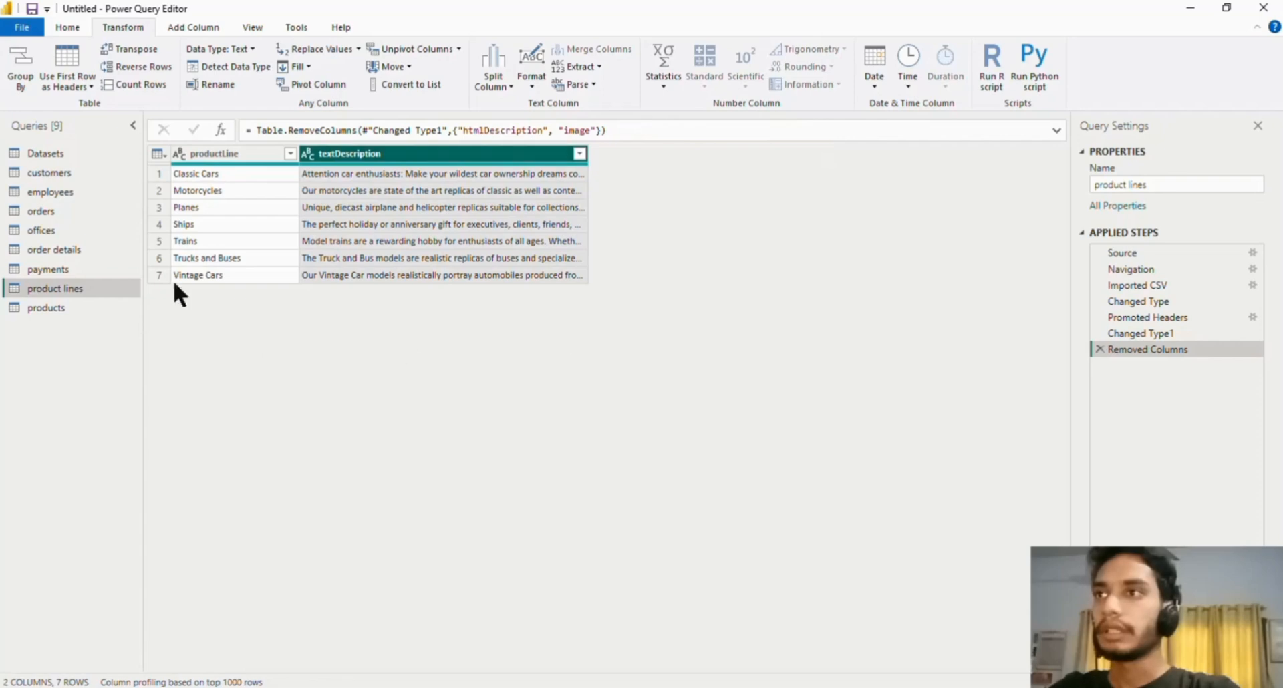
# Check the productLine and textDescription columns, and look over the products query
pyautogui.click(210, 157)
pyautogui.click(477, 155)
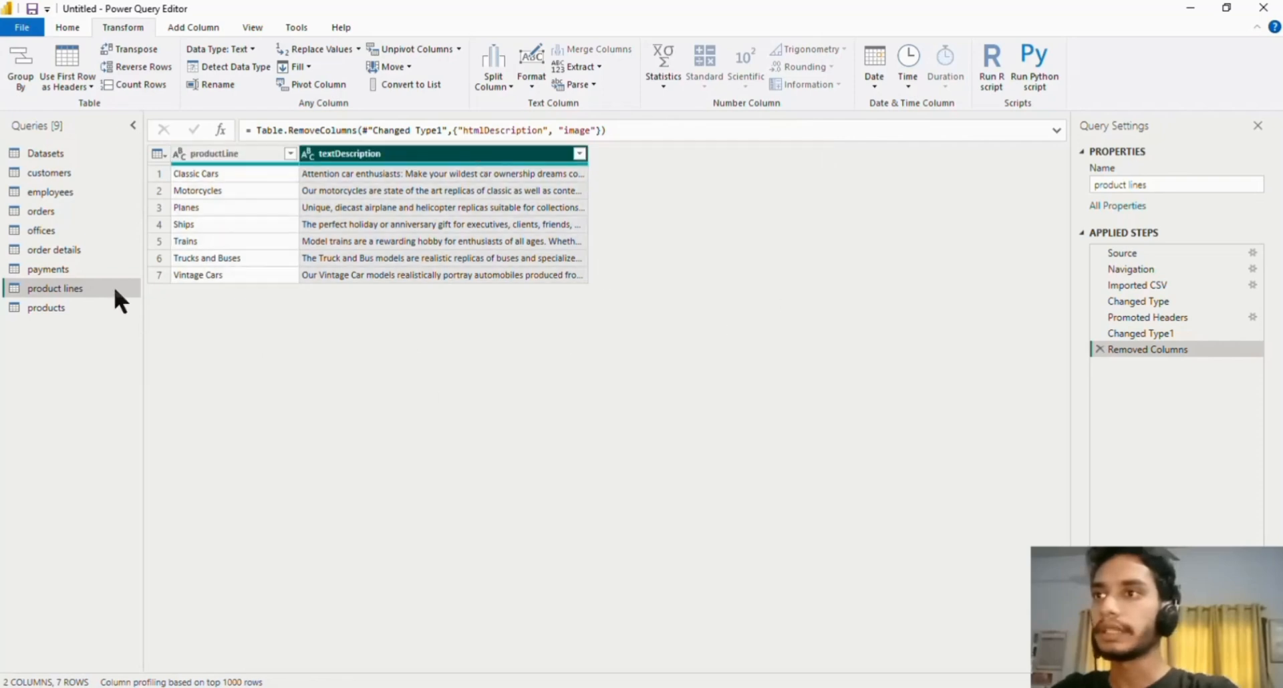
pyautogui.click(67, 308)
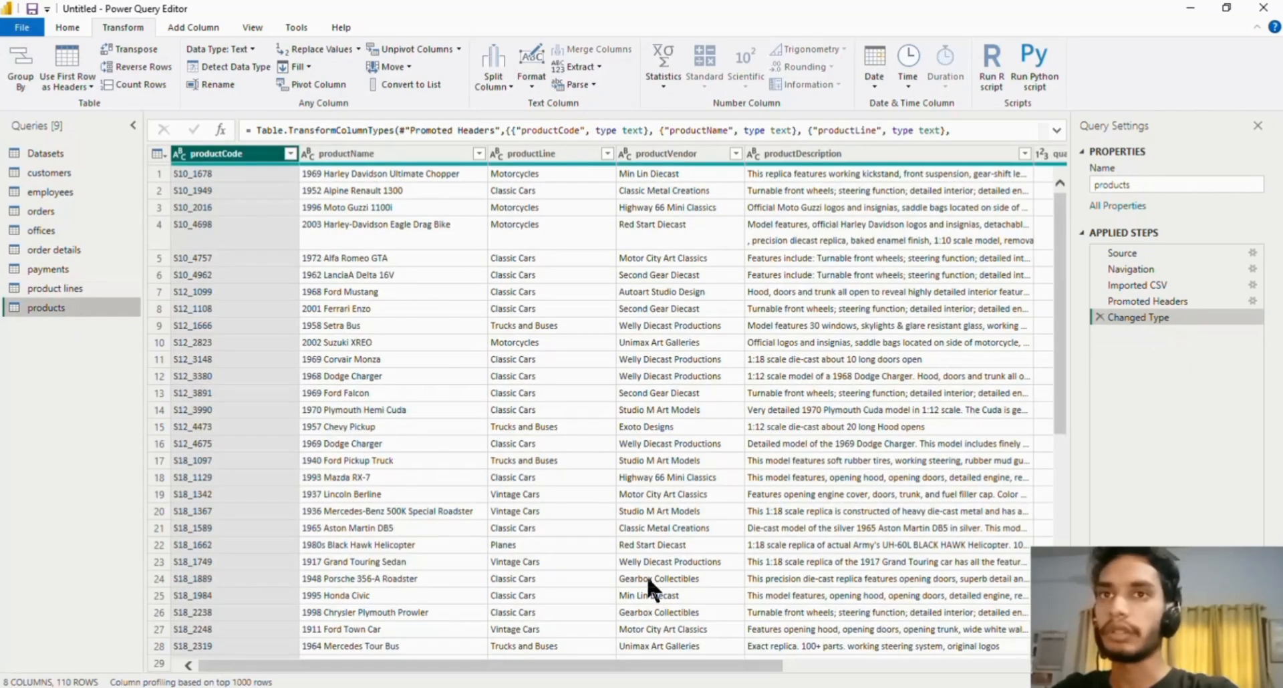
pyautogui.moveTo(620, 662); pyautogui.dragTo(509, 667)
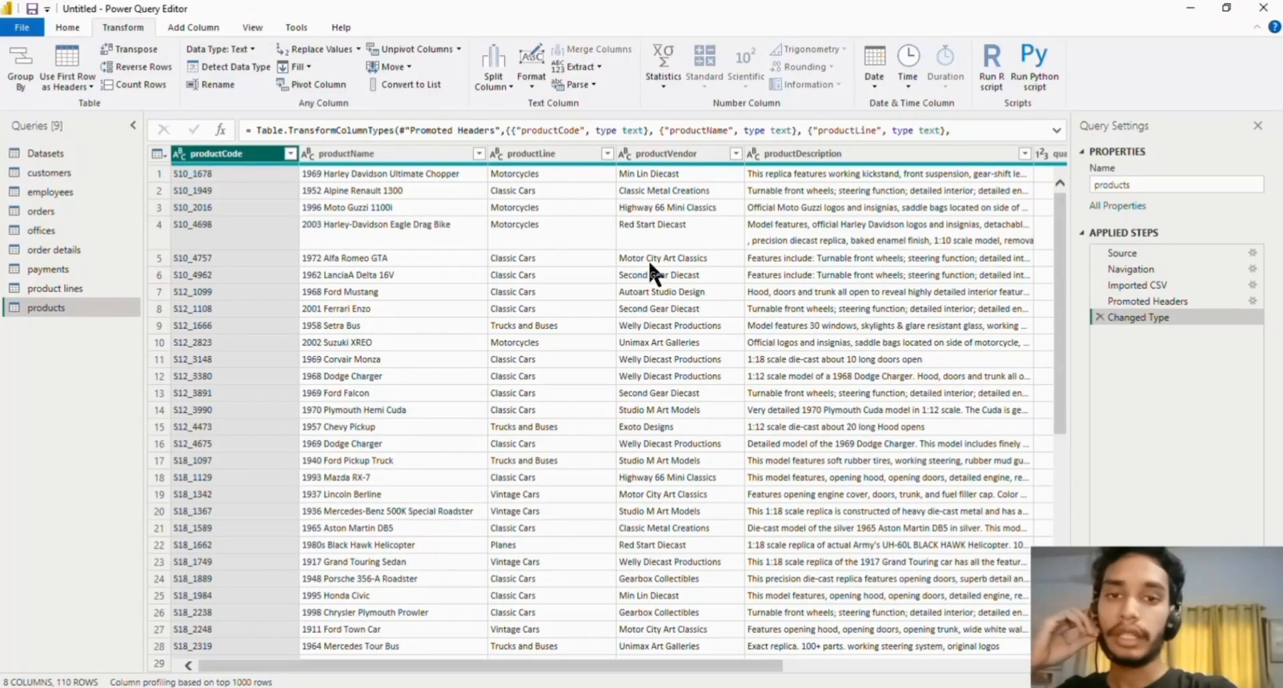
# Remove duplicate rows from the customers query based on customerNumber and look through the rows
pyautogui.click(55, 172)
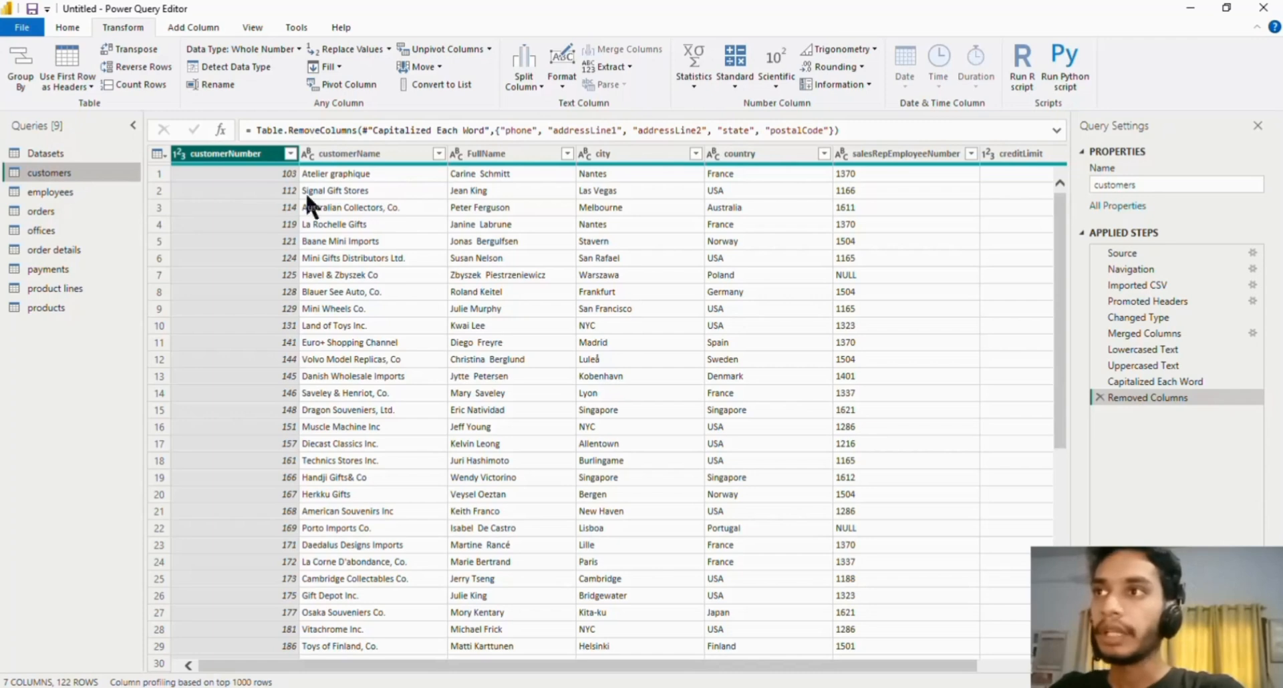
pyautogui.hscroll(2, 665, 666)
pyautogui.hscroll(-2, 642, 669)
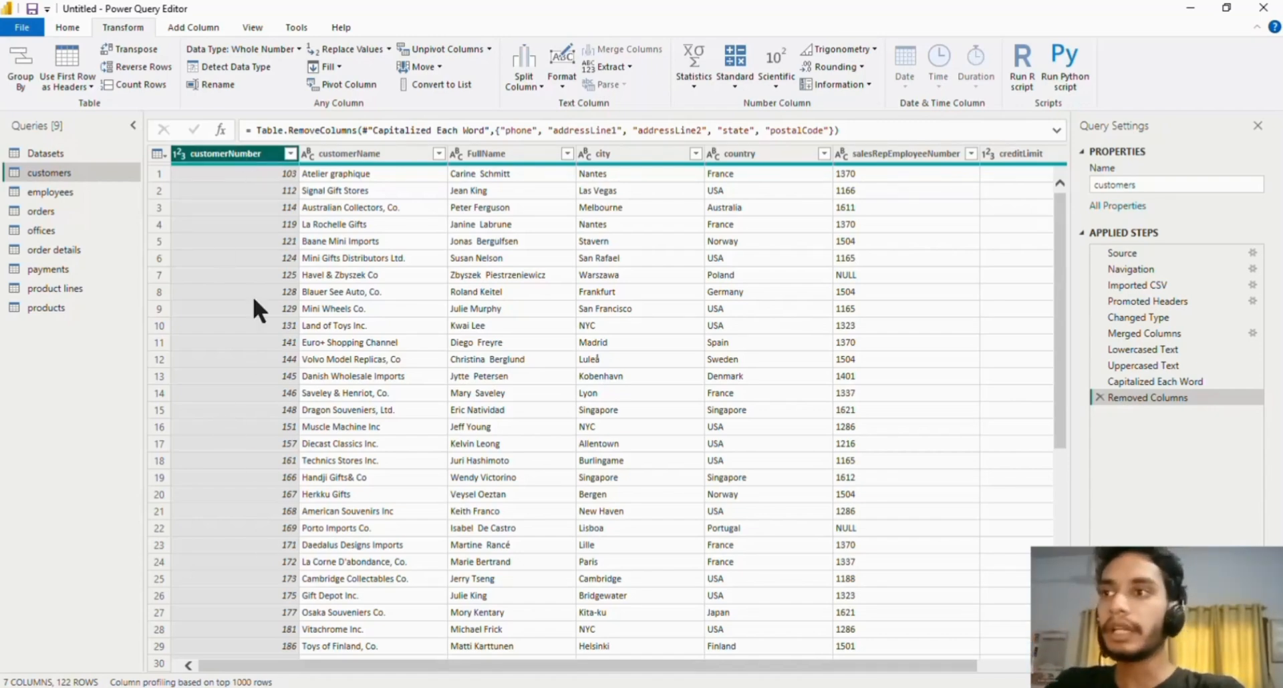
pyautogui.scroll(-20, 254, 300)
pyautogui.scroll(20, 254, 299)
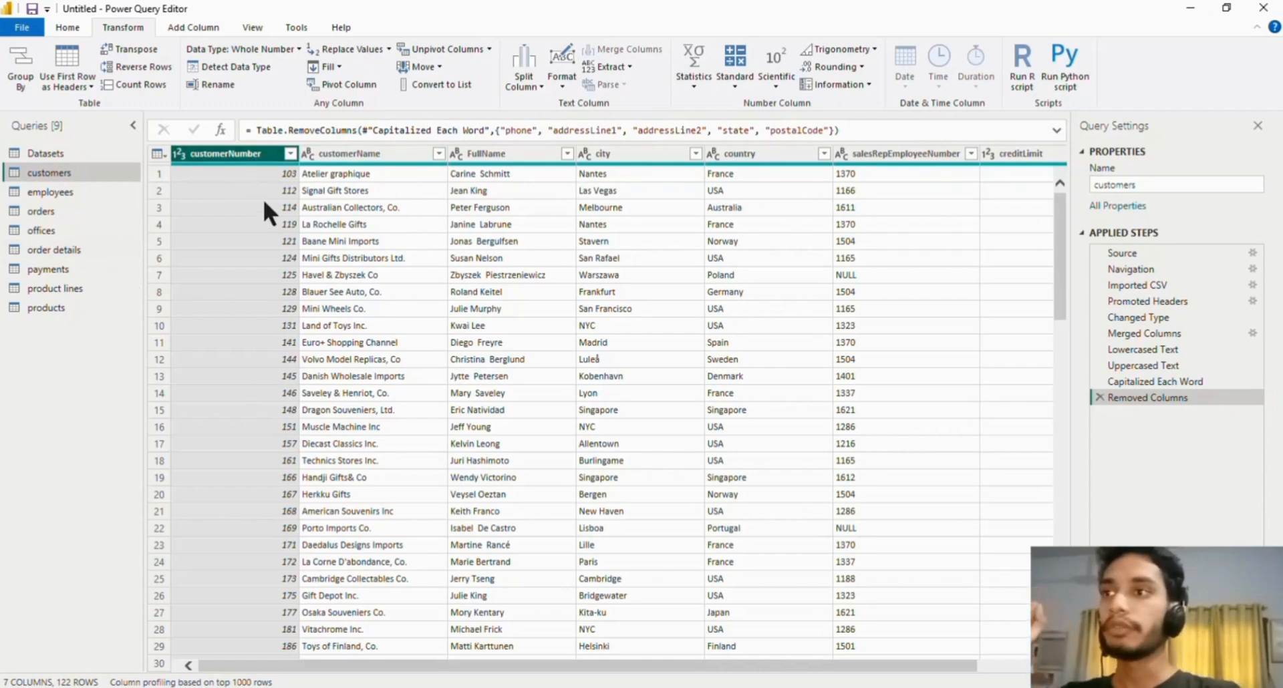
pyautogui.rightClick(236, 159)
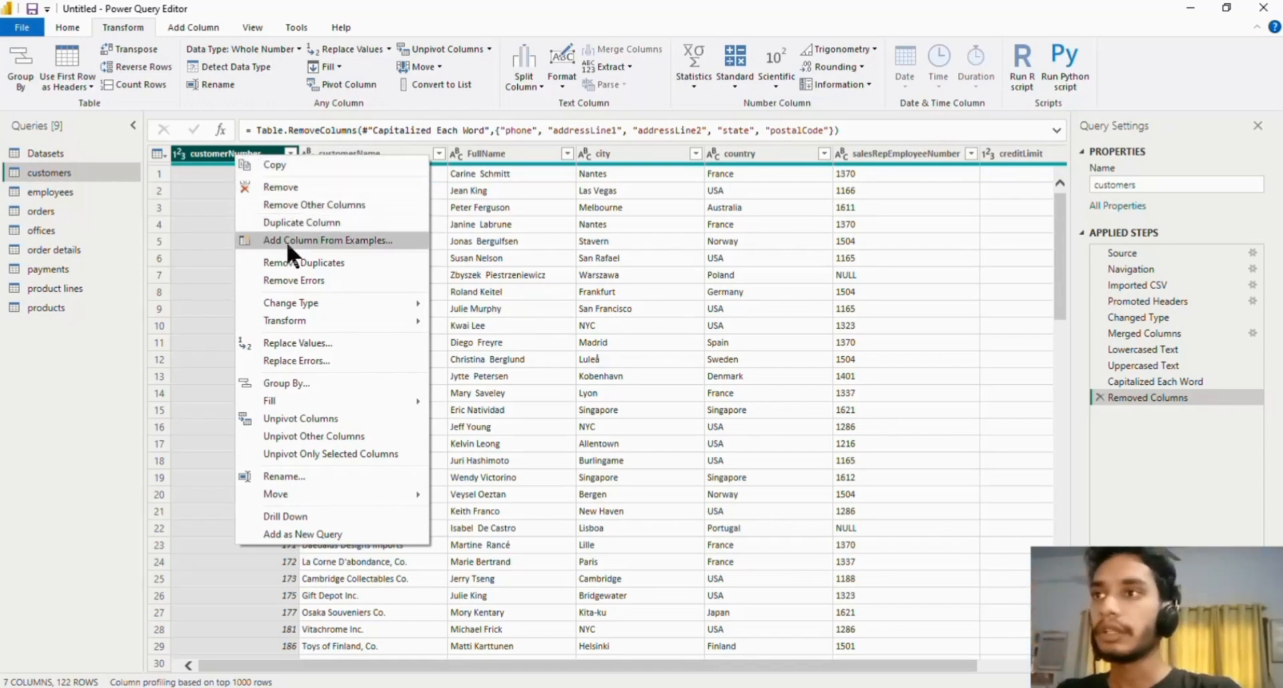
pyautogui.click(322, 262)
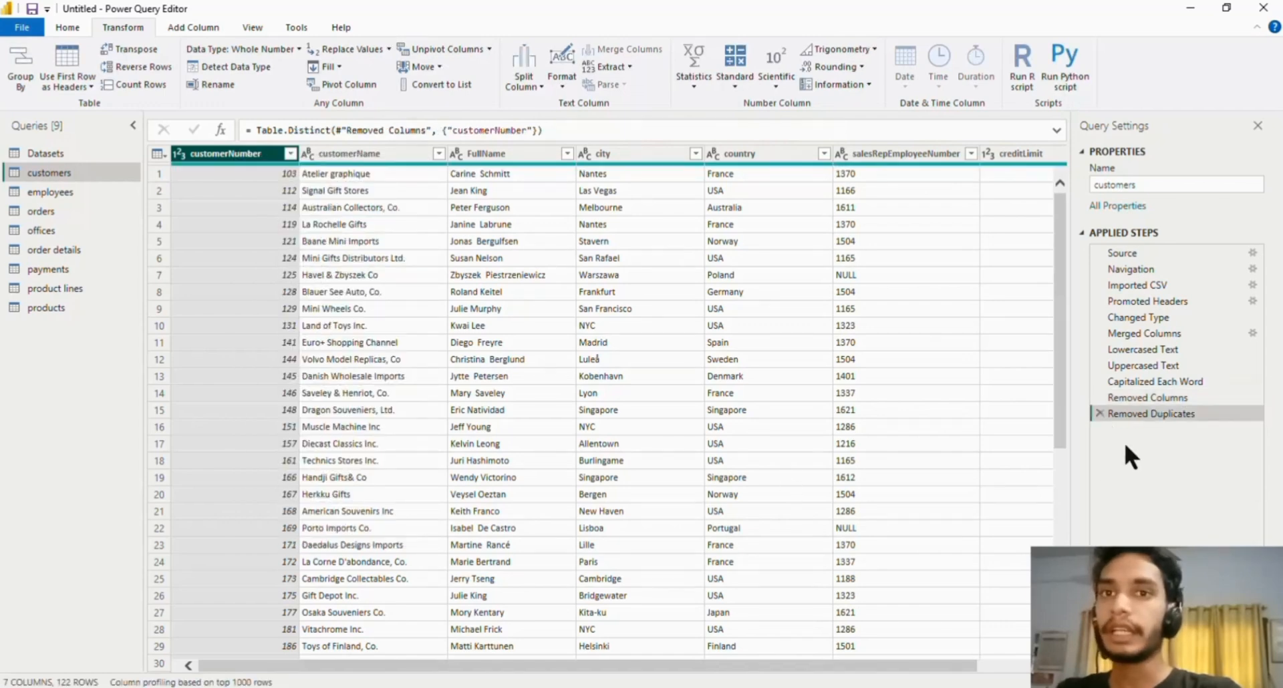
pyautogui.scroll(-3, 584, 292)
pyautogui.scroll(-12, 584, 291)
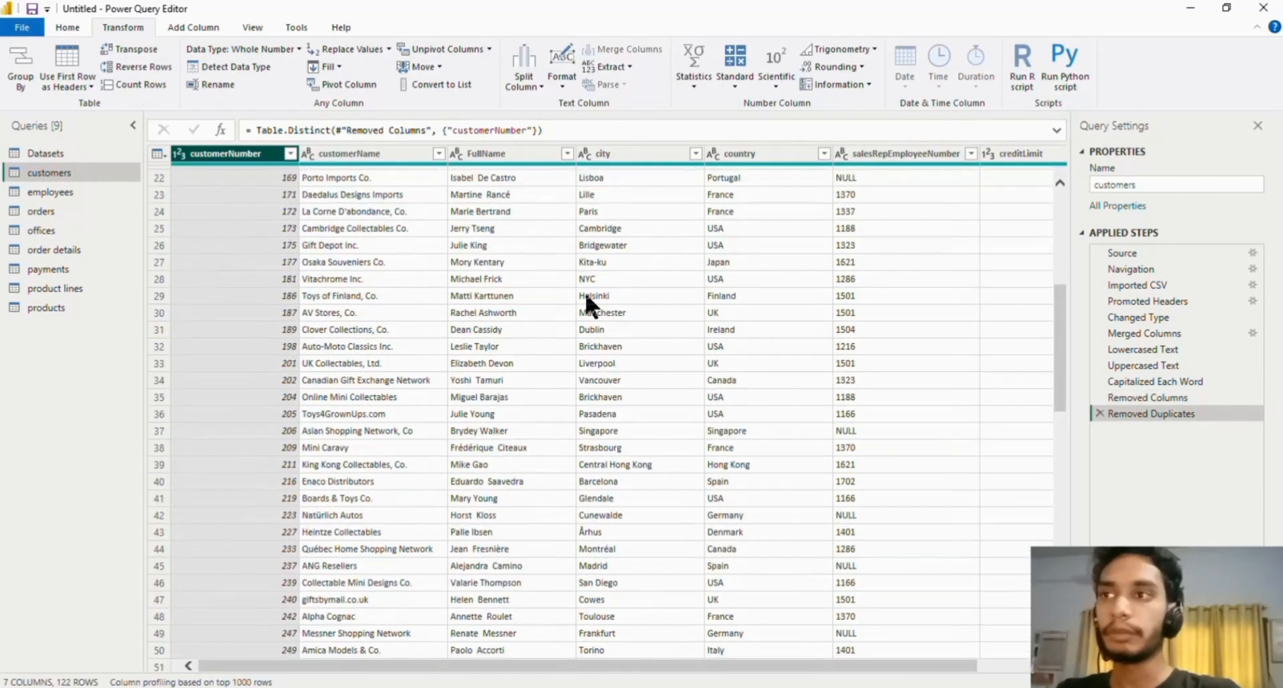
pyautogui.scroll(15, 584, 292)
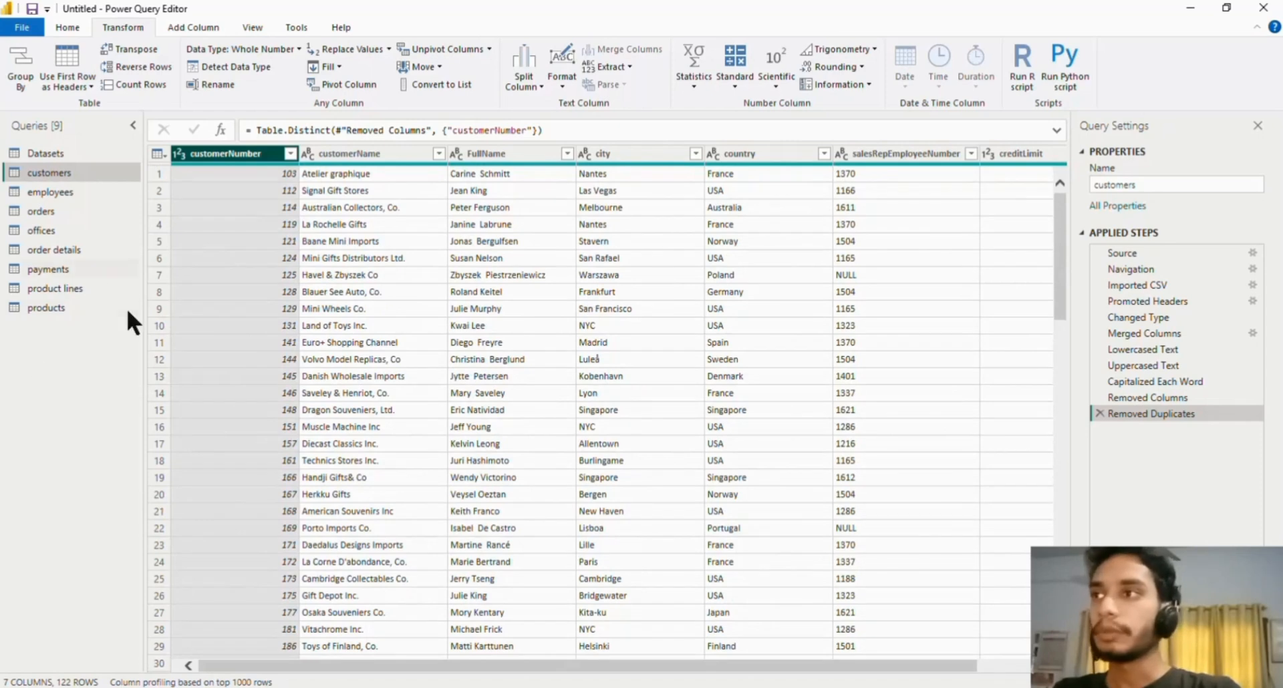
# Remove duplicate rows from the employees query based on the employeeNumber column
pyautogui.click(40, 203)
pyautogui.click(75, 193)
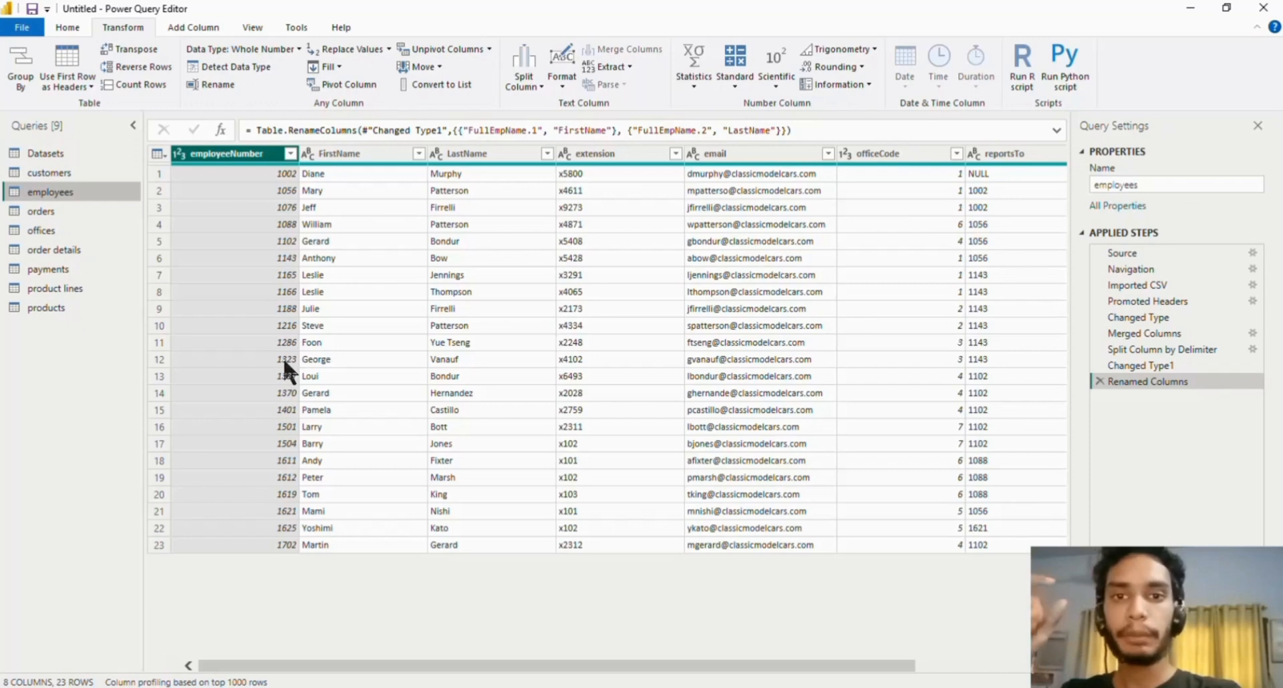
pyautogui.rightClick(243, 155)
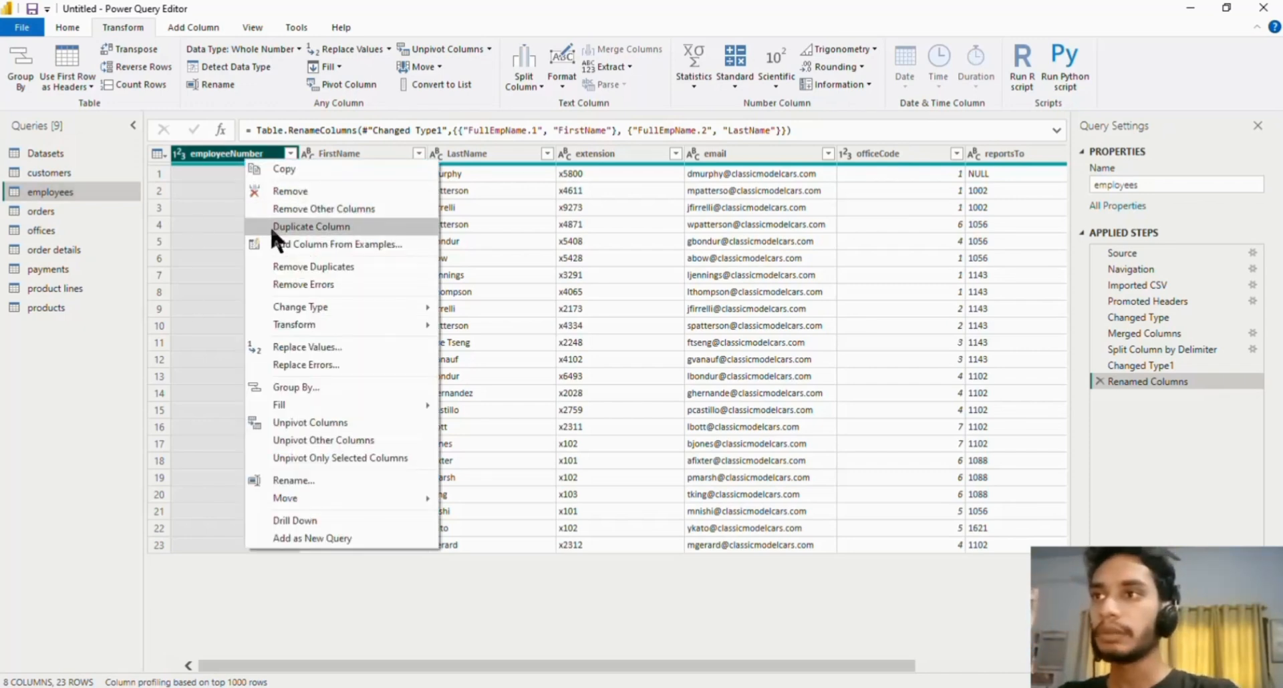
pyautogui.click(290, 266)
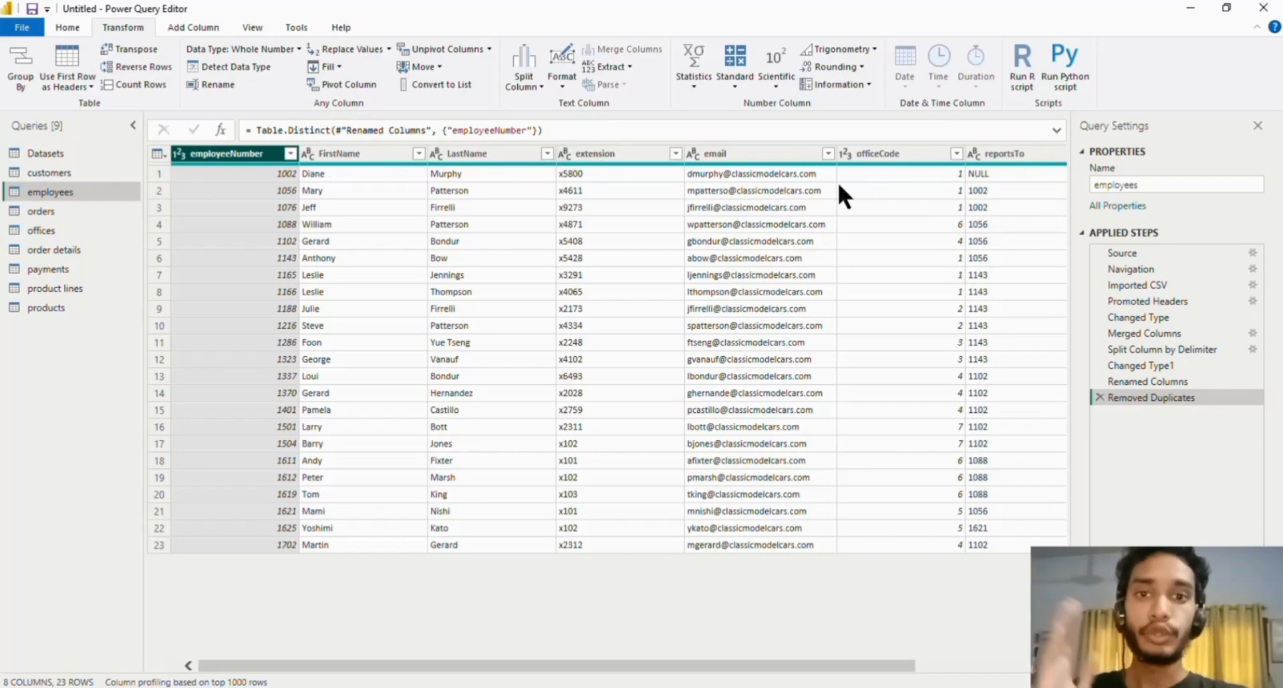
# Compare the FirstName, LastName and employeeNumber columns of the employees query as unique identifiers
pyautogui.click(367, 154)
pyautogui.click(472, 154)
pyautogui.click(367, 155)
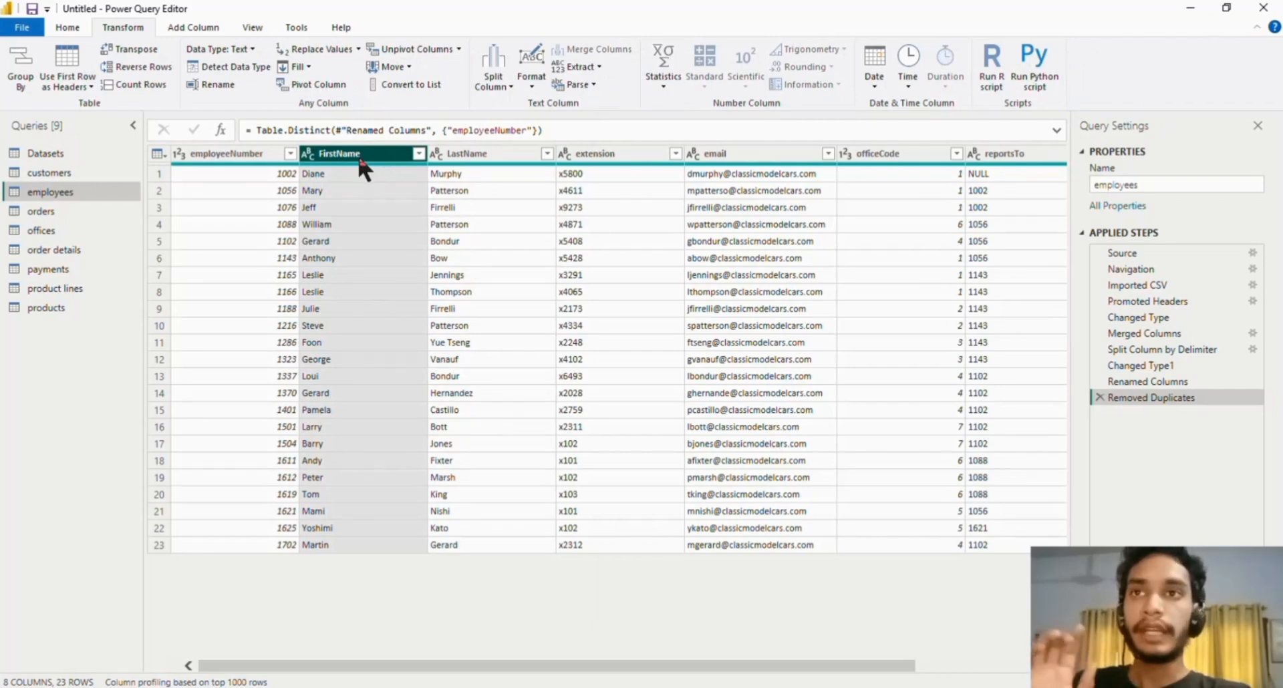
pyautogui.moveTo(359, 164)
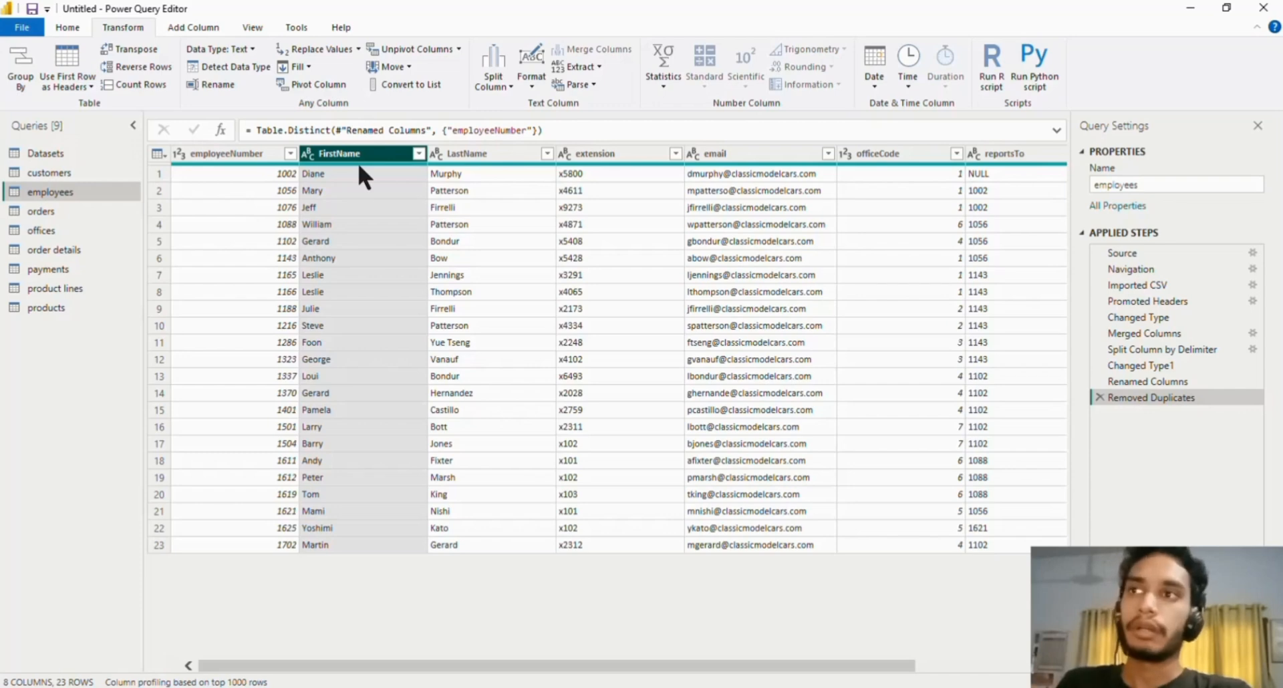
pyautogui.click(223, 160)
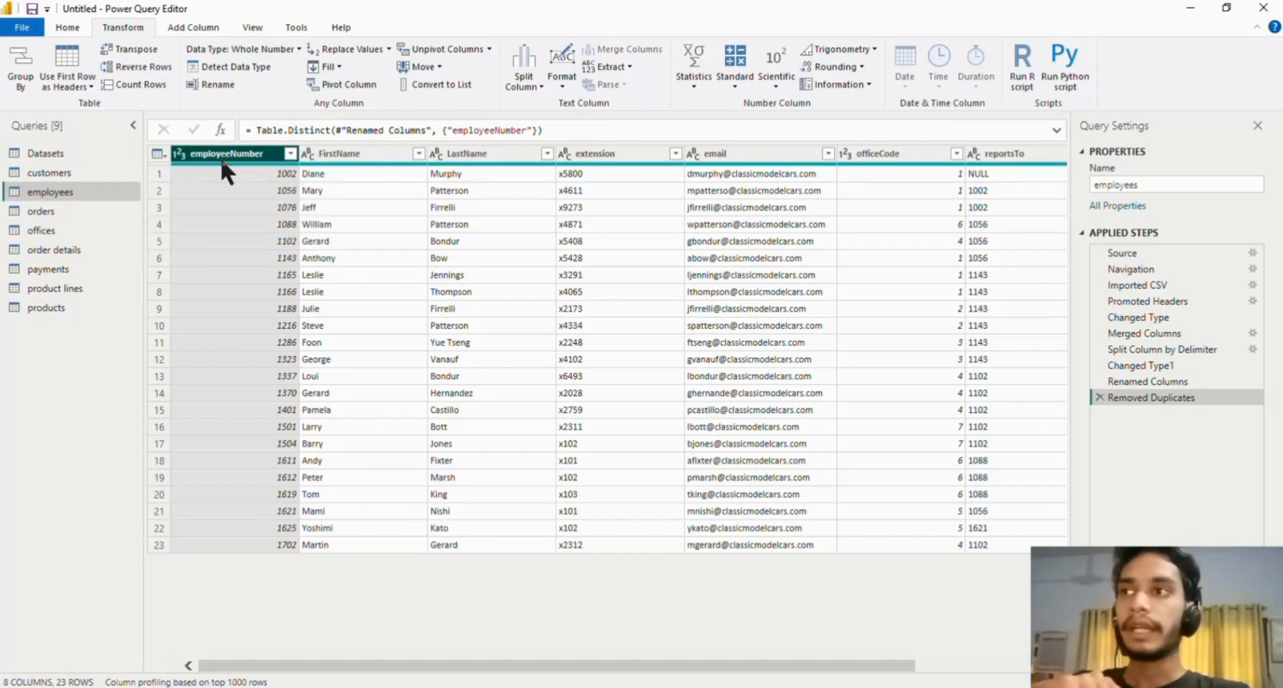
pyautogui.moveTo(245, 175)
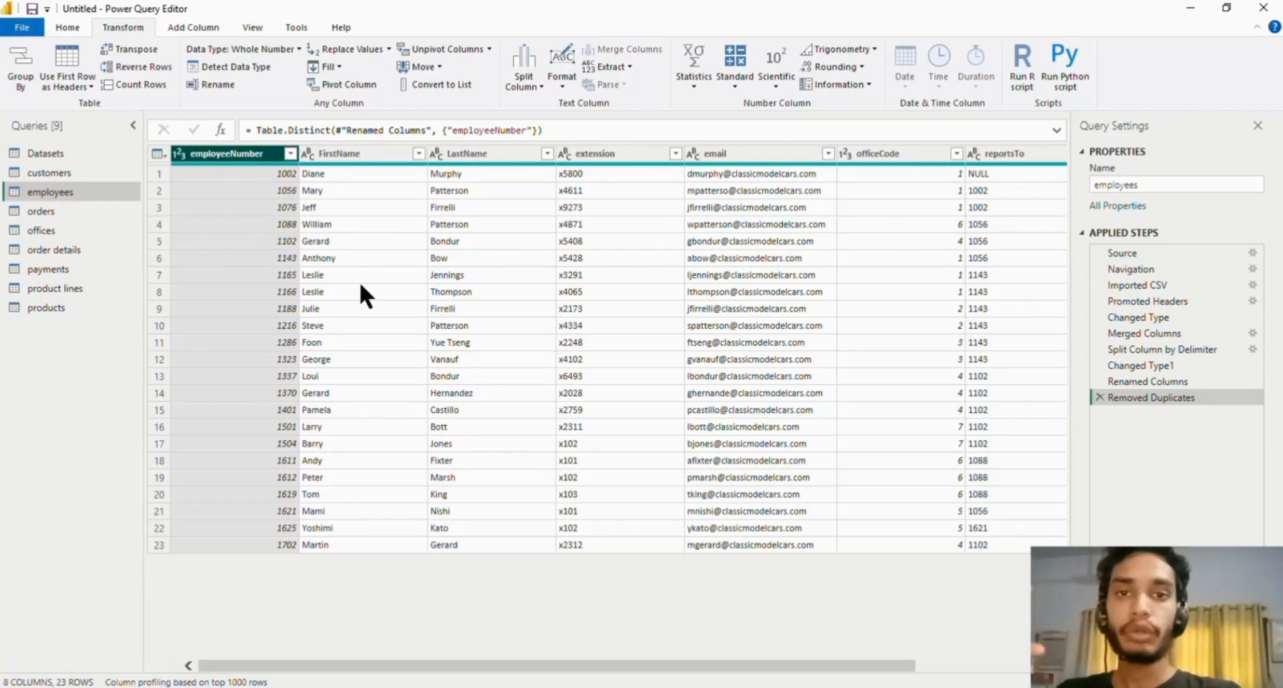
# Look through the rows of the orders query and the payments query
pyautogui.click(38, 210)
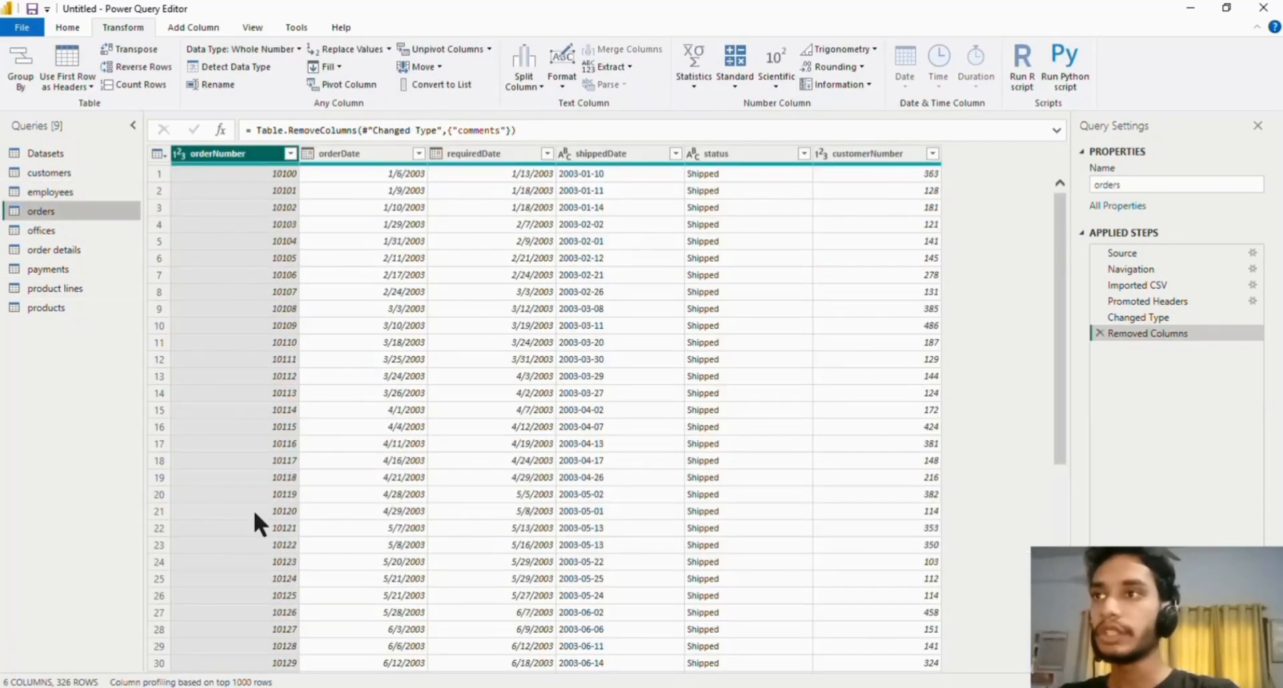
pyautogui.scroll(-3, 262, 468)
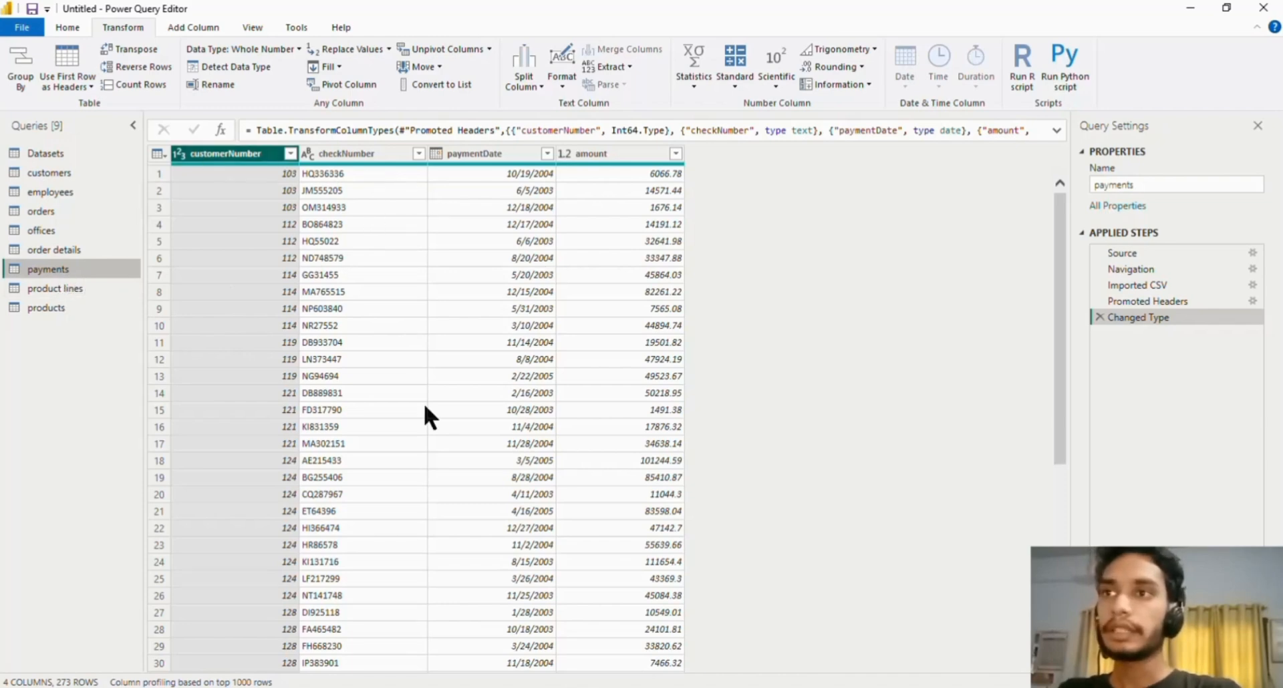
pyautogui.scroll(-10, 829, 287)
pyautogui.scroll(10, 829, 288)
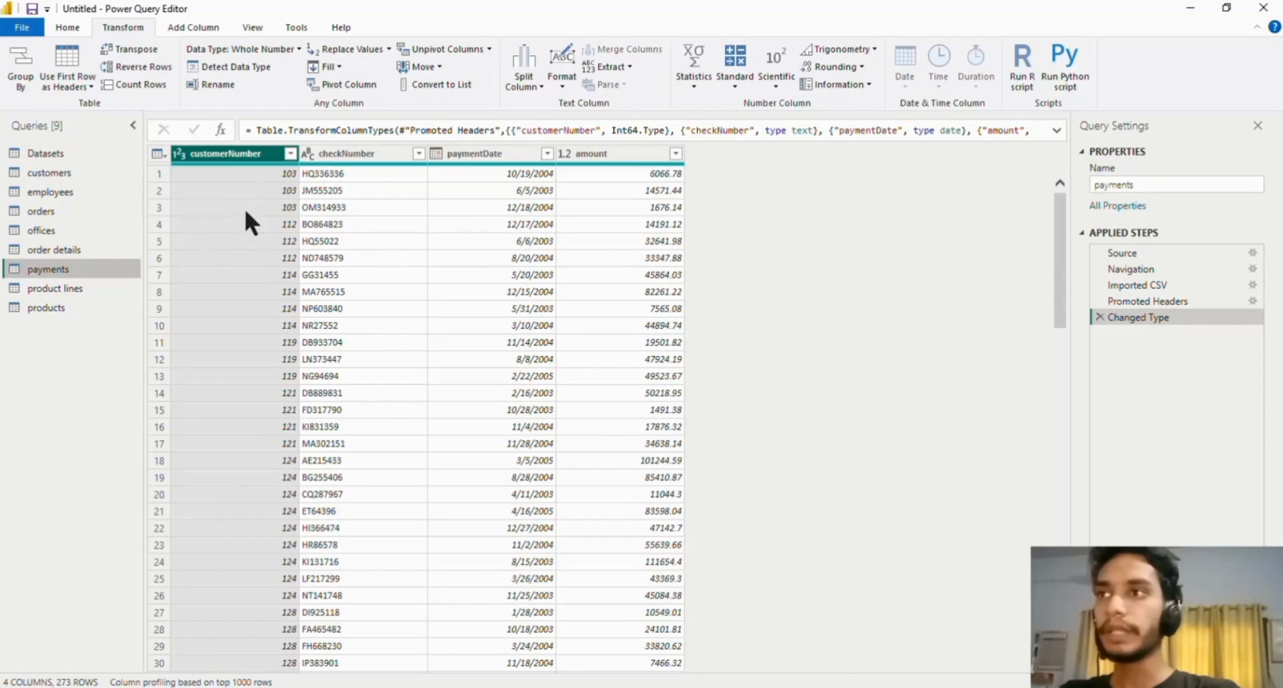
# Inspect the customerNumber values in the payments query for repeated entries
pyautogui.click(285, 173)
pyautogui.click(271, 223)
pyautogui.click(269, 243)
pyautogui.click(265, 259)
pyautogui.click(263, 292)
pyautogui.click(266, 326)
pyautogui.click(268, 359)
pyautogui.click(274, 409)
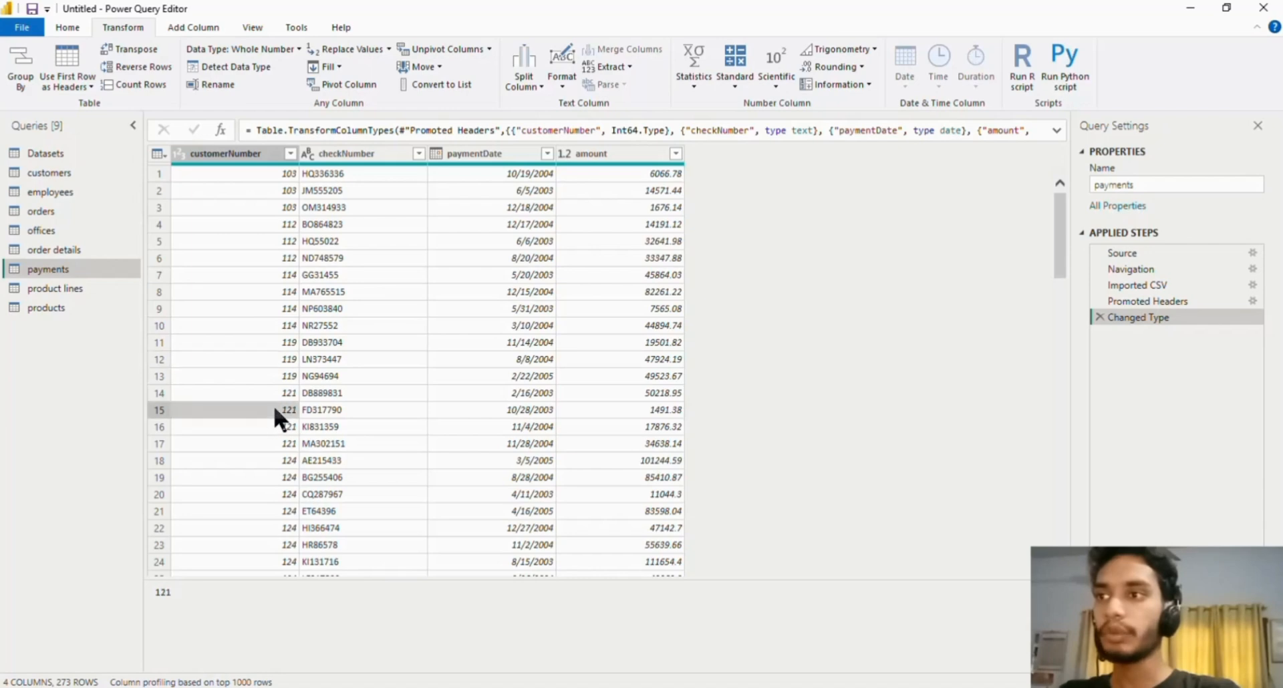
# Review the customerNumber column of the payments query
pyautogui.click(274, 426)
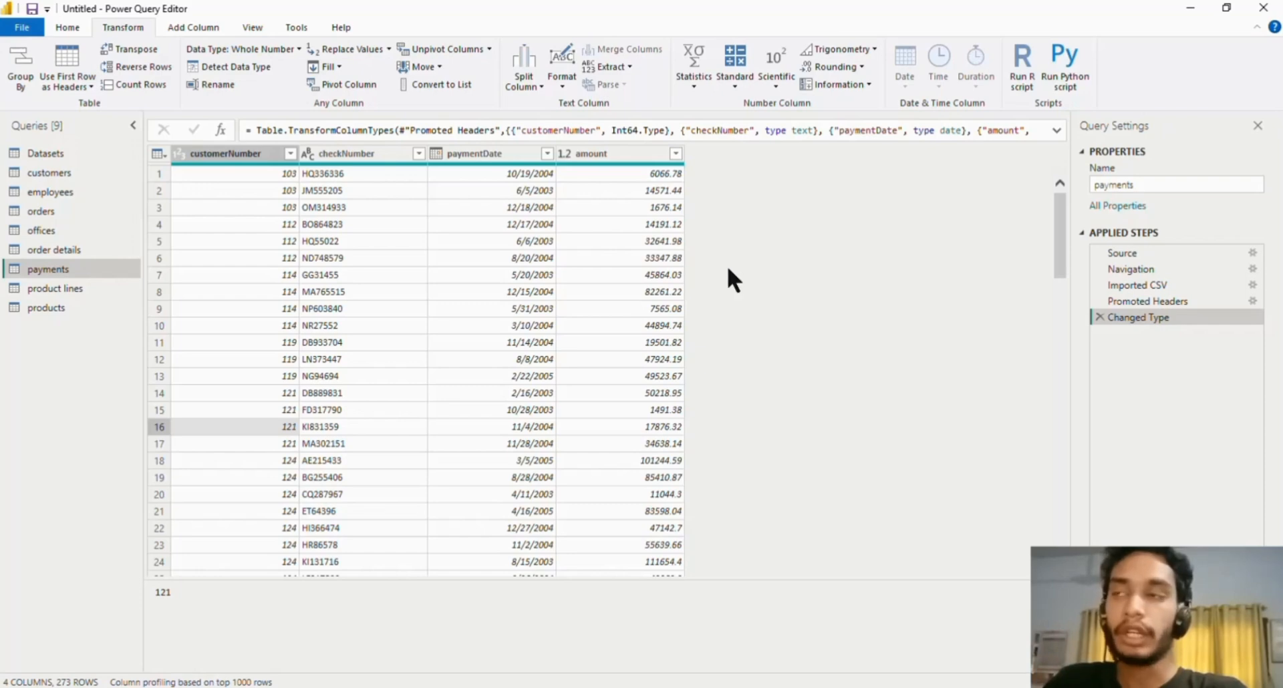
pyautogui.click(228, 155)
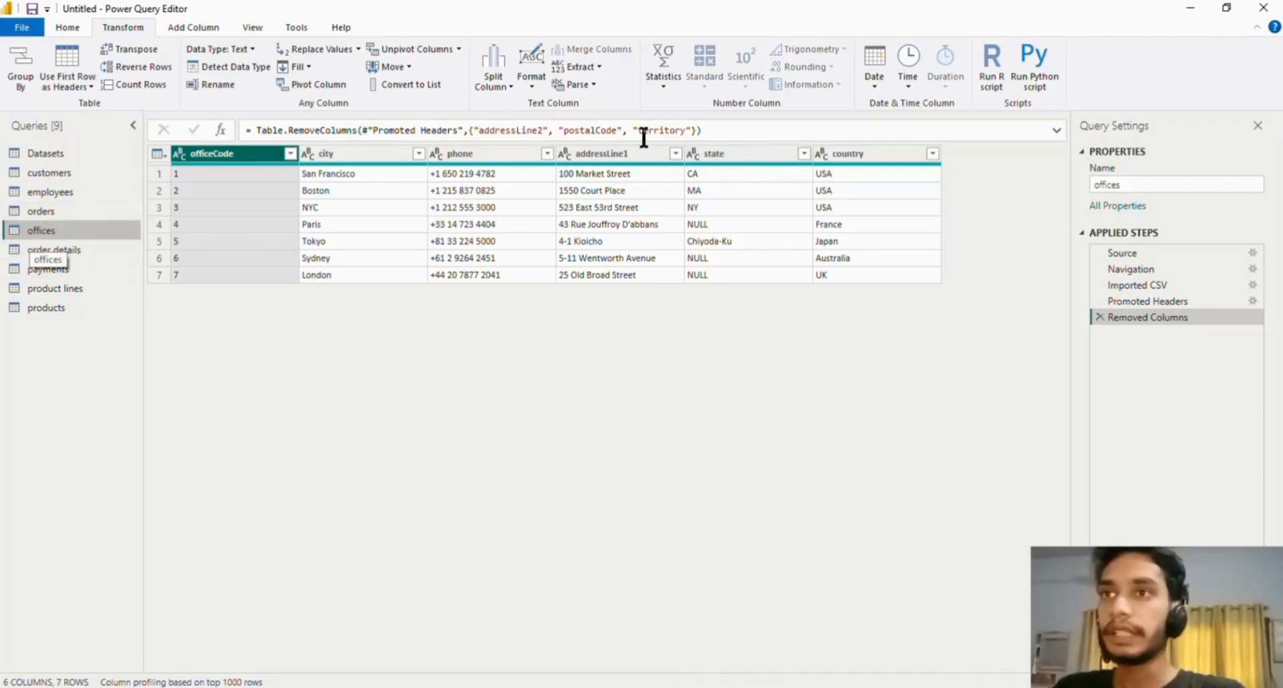
# Examine the state column of the offices query for NULL text entries
pyautogui.click(714, 155)
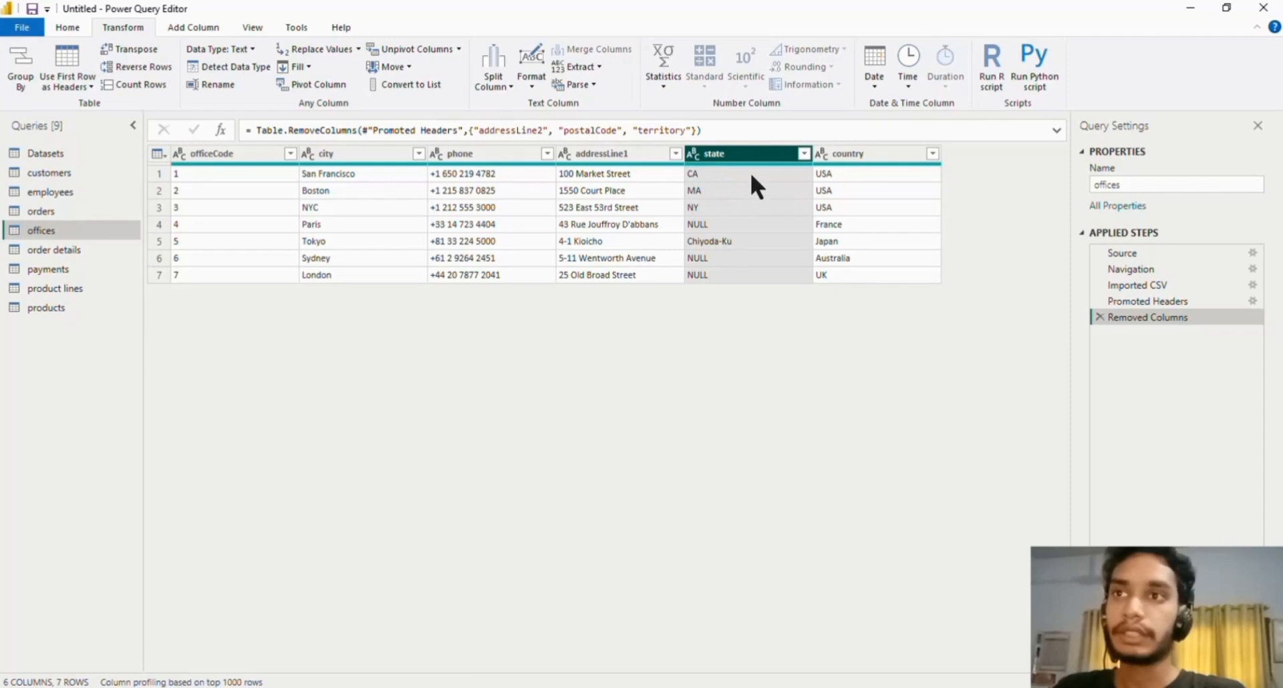
pyautogui.click(702, 223)
pyautogui.click(701, 260)
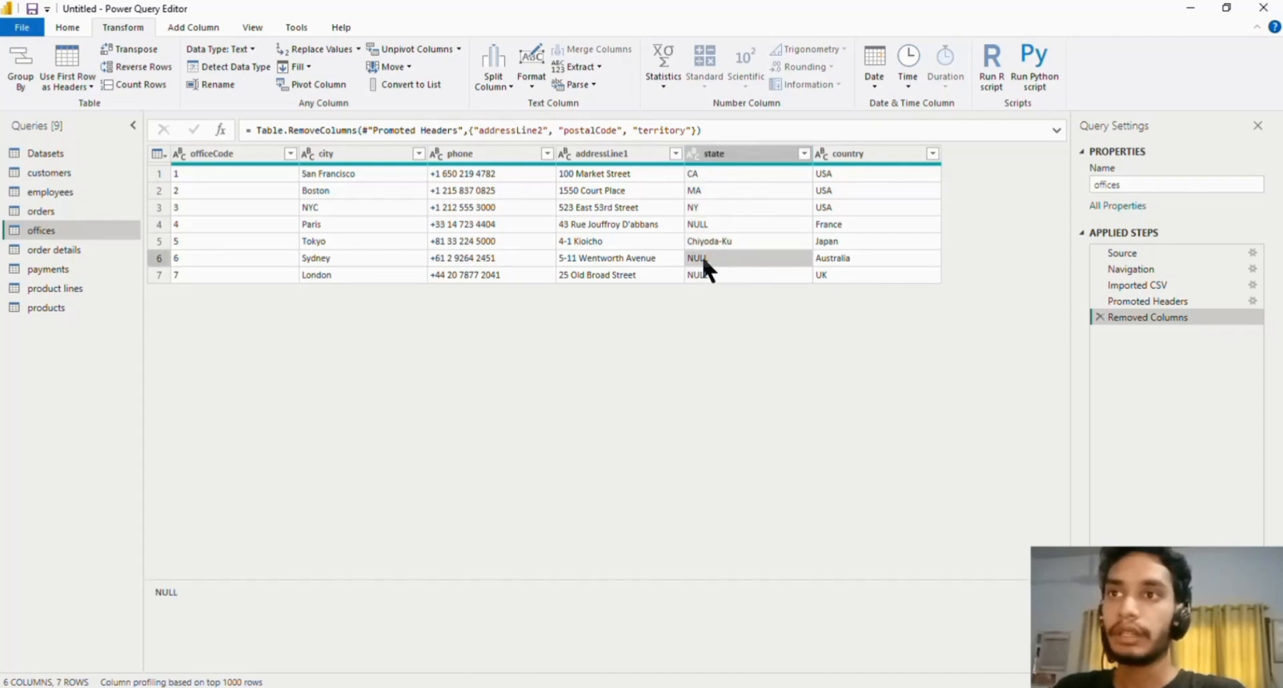
pyautogui.click(706, 275)
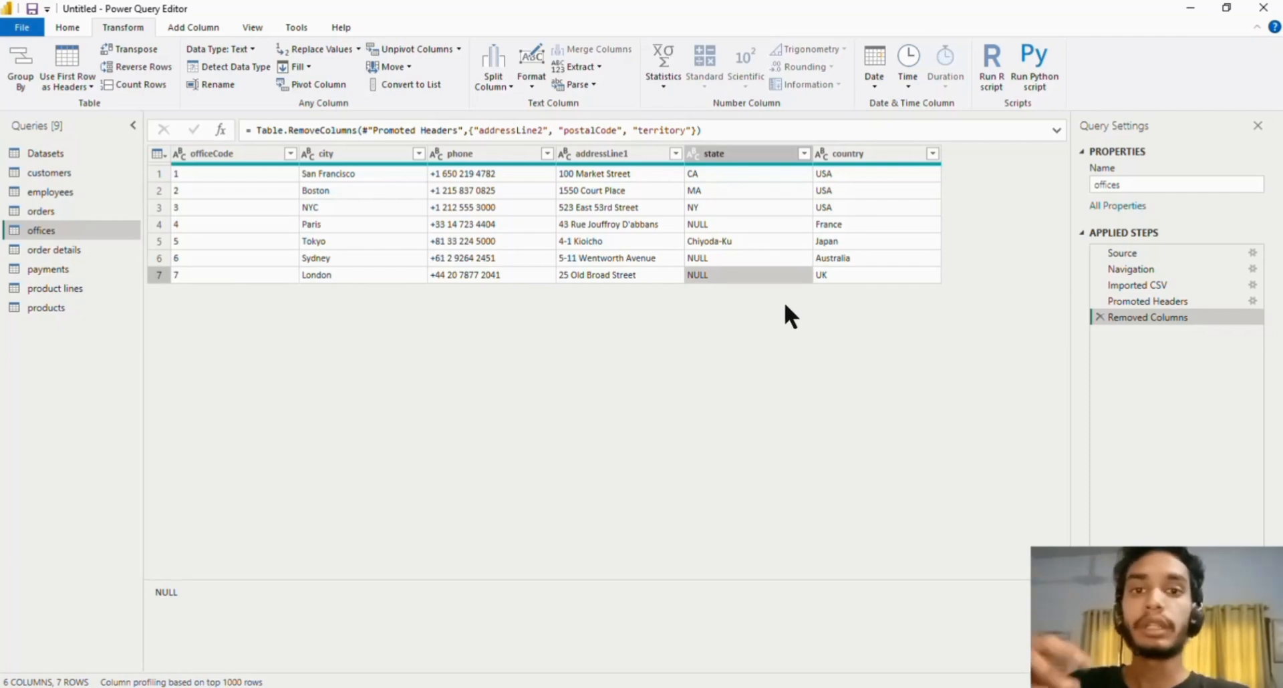
pyautogui.click(695, 154)
pyautogui.click(642, 350)
pyautogui.click(710, 255)
pyautogui.click(708, 275)
pyautogui.click(713, 261)
pyautogui.click(713, 274)
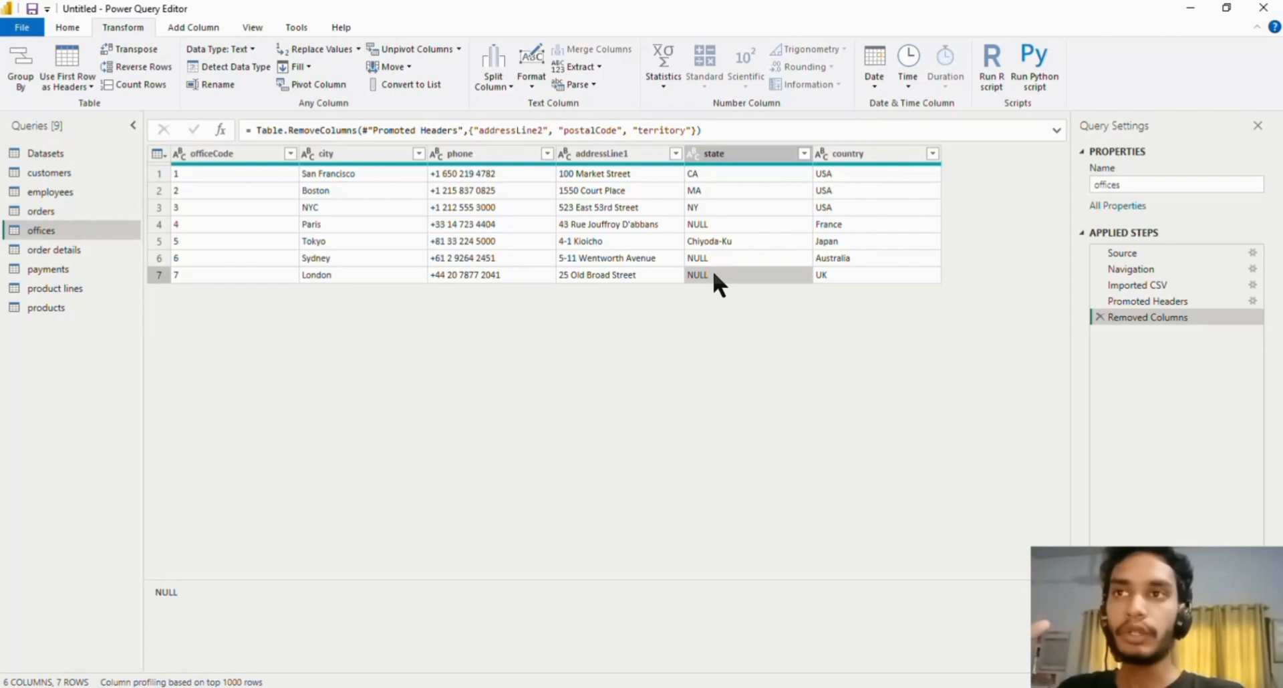
# Replace the text NULL with null in the state column of the offices query
pyautogui.click(723, 154)
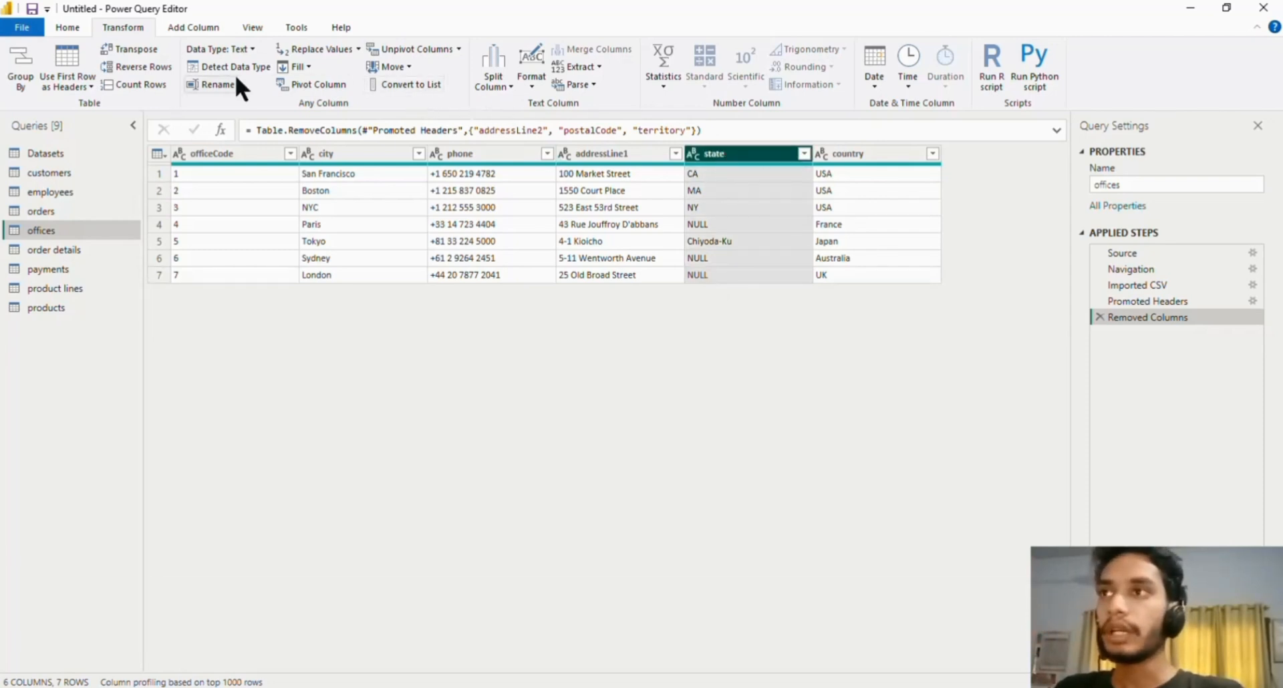
pyautogui.click(332, 47)
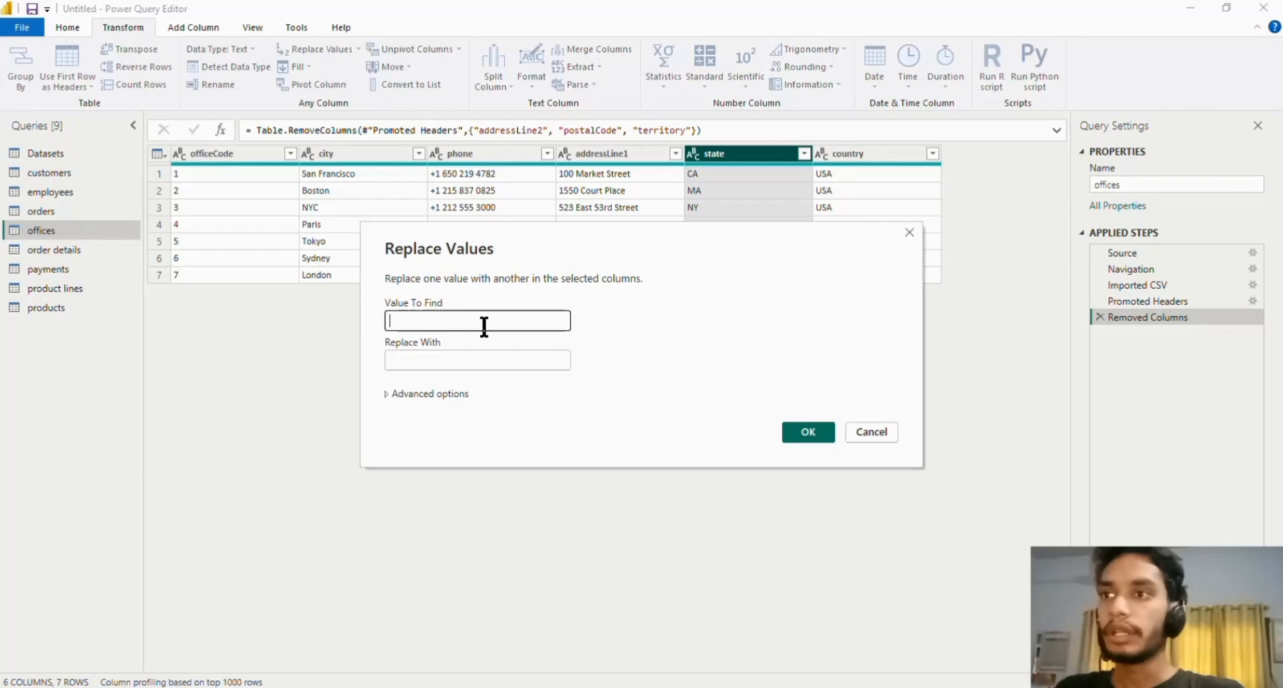
pyautogui.write('NULL')
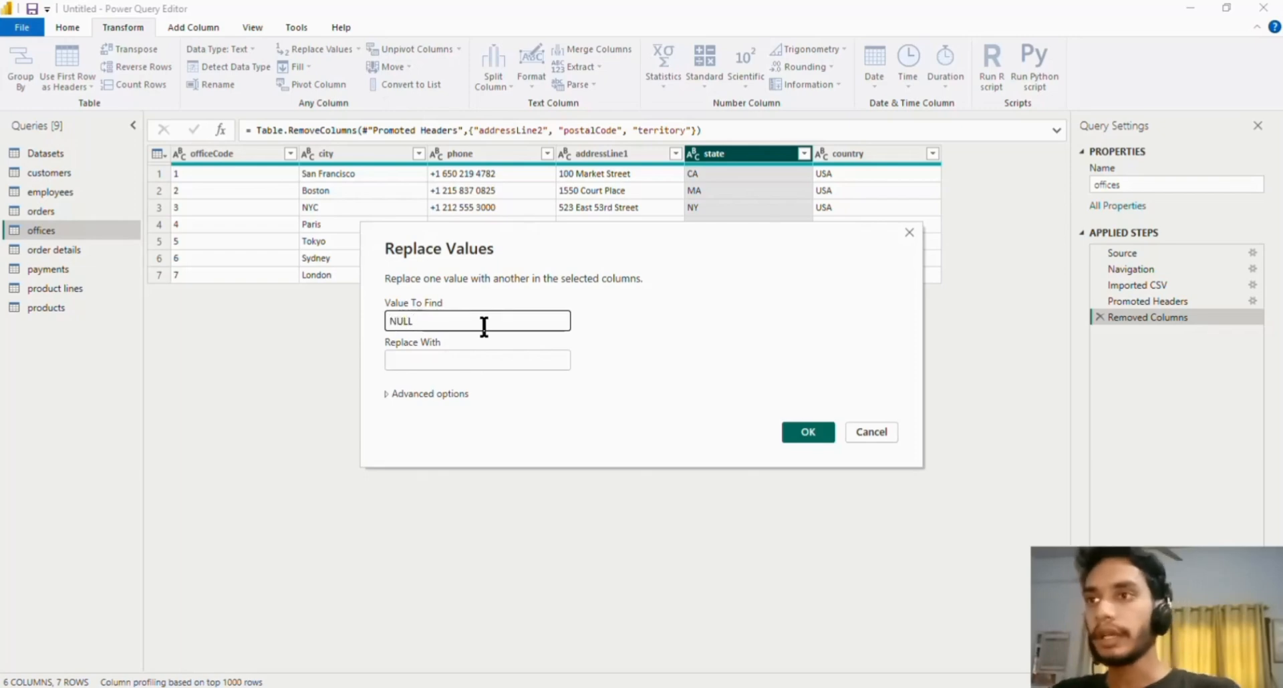
pyautogui.click(479, 360)
pyautogui.write('null')
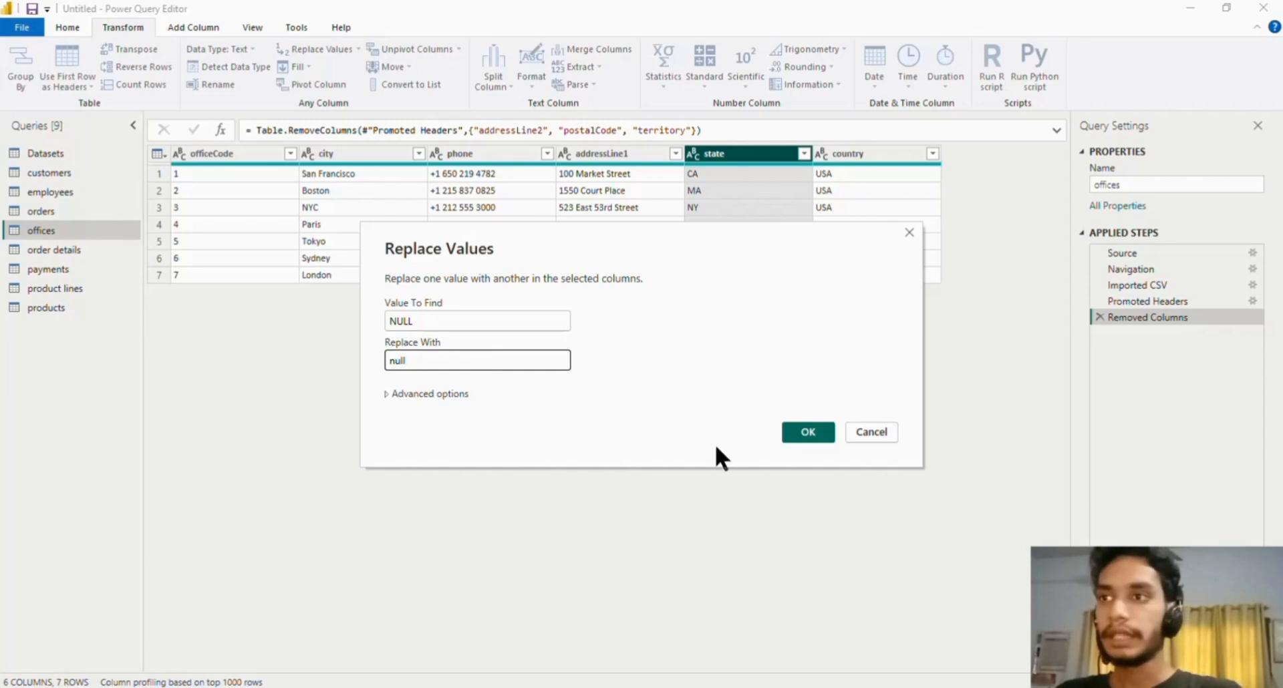
pyautogui.click(809, 432)
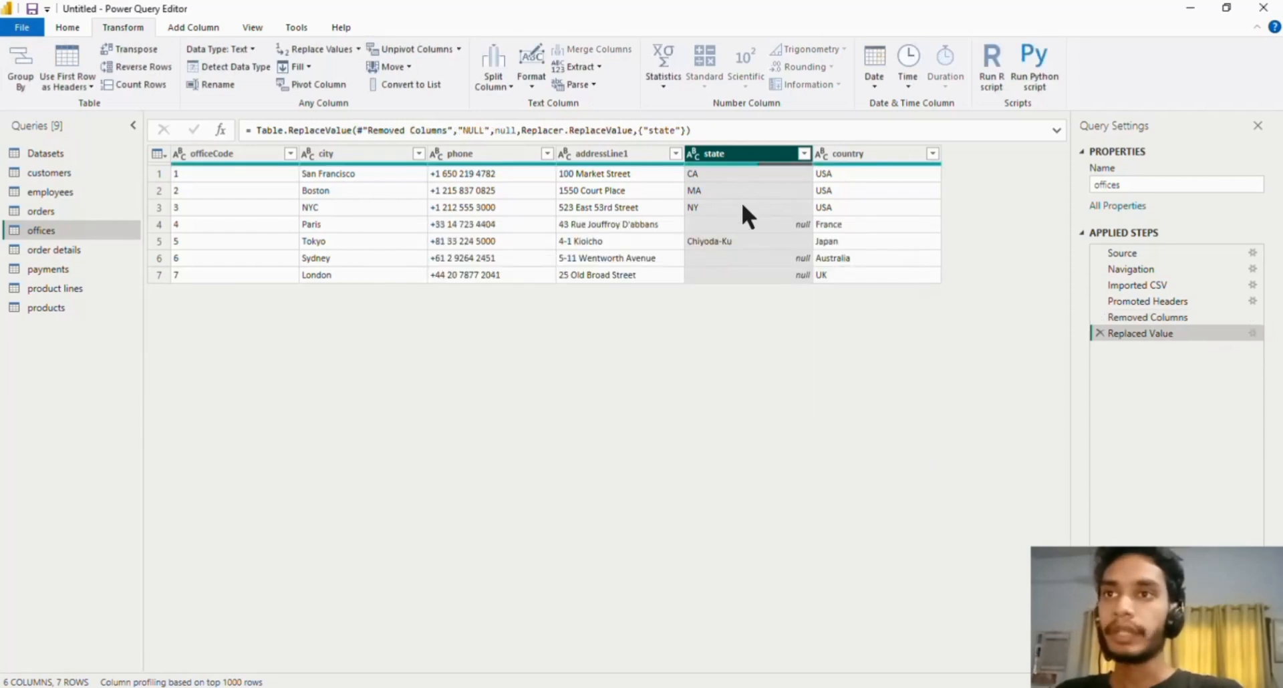
# Check the replaced cells for Paris, Sydney and London in the state column of the offices query
pyautogui.click(795, 224)
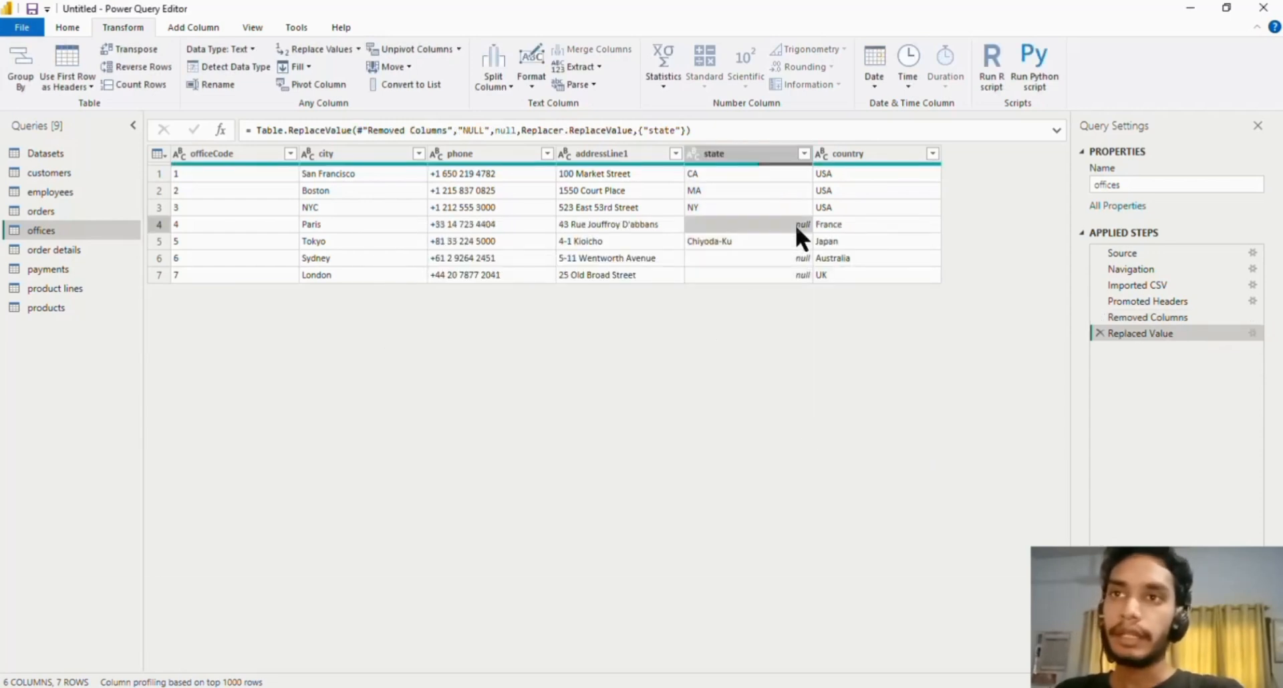
pyautogui.click(804, 260)
pyautogui.click(803, 271)
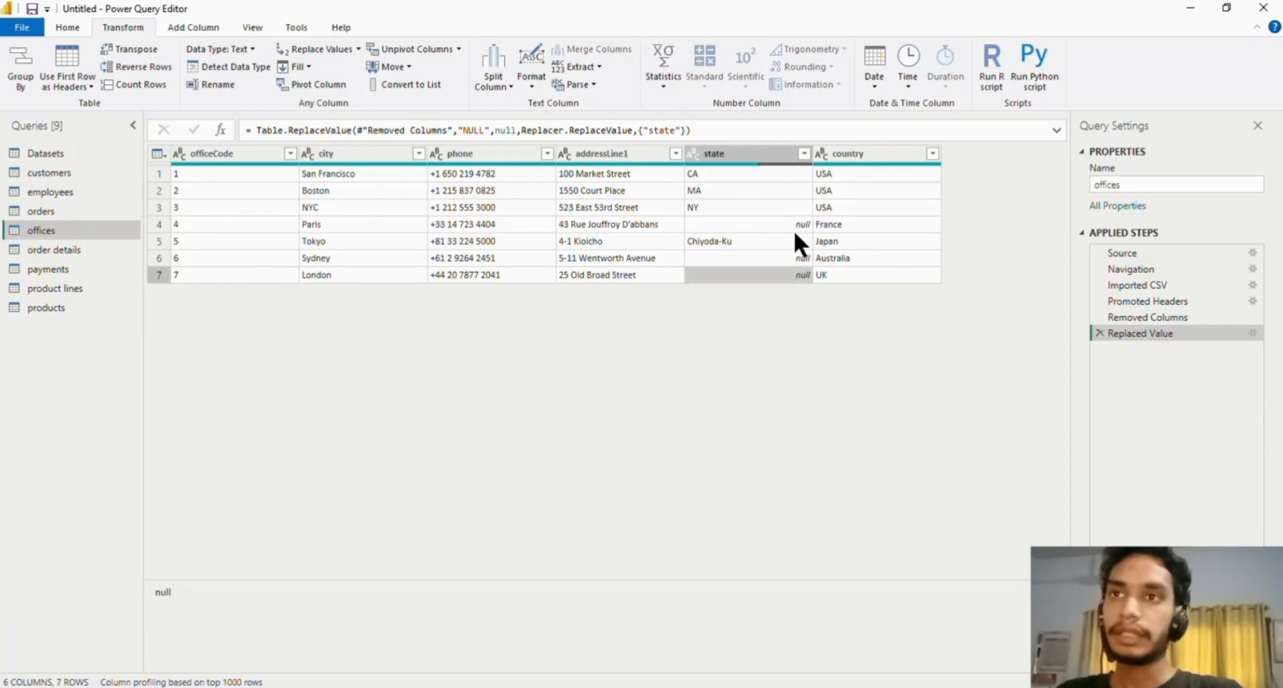
pyautogui.click(791, 222)
pyautogui.click(792, 258)
pyautogui.click(799, 274)
pyautogui.click(800, 222)
pyautogui.click(793, 258)
pyautogui.click(800, 274)
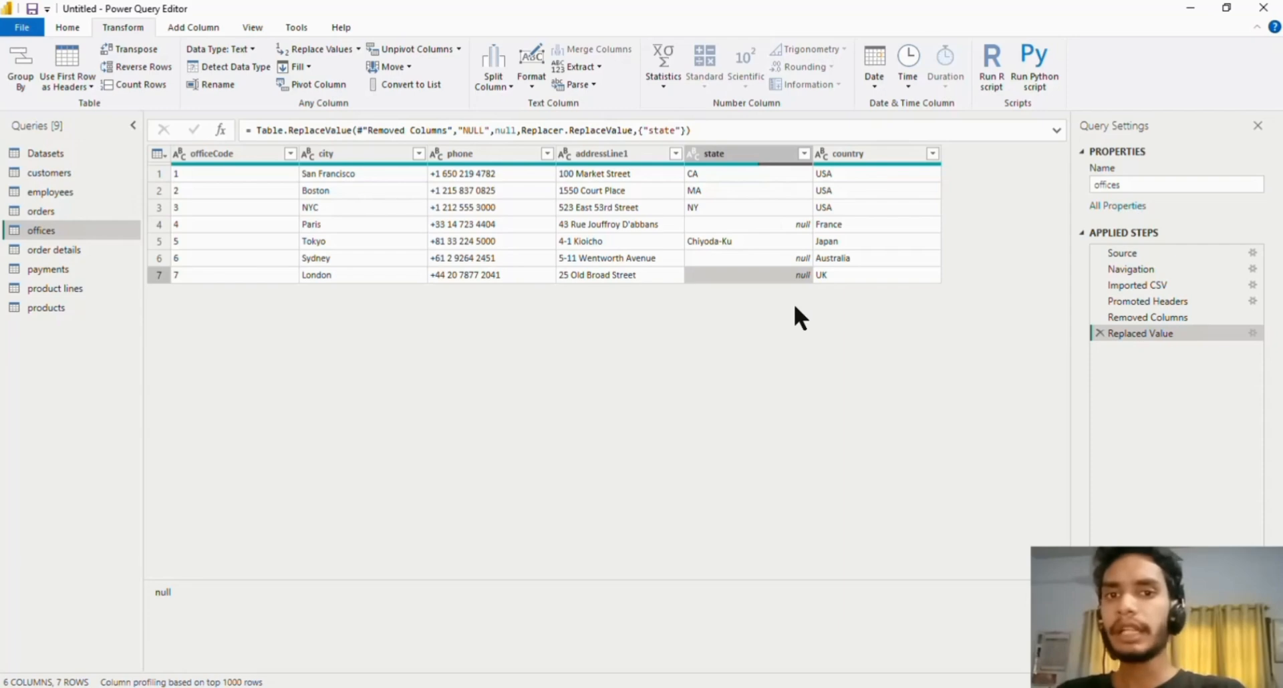
pyautogui.click(731, 159)
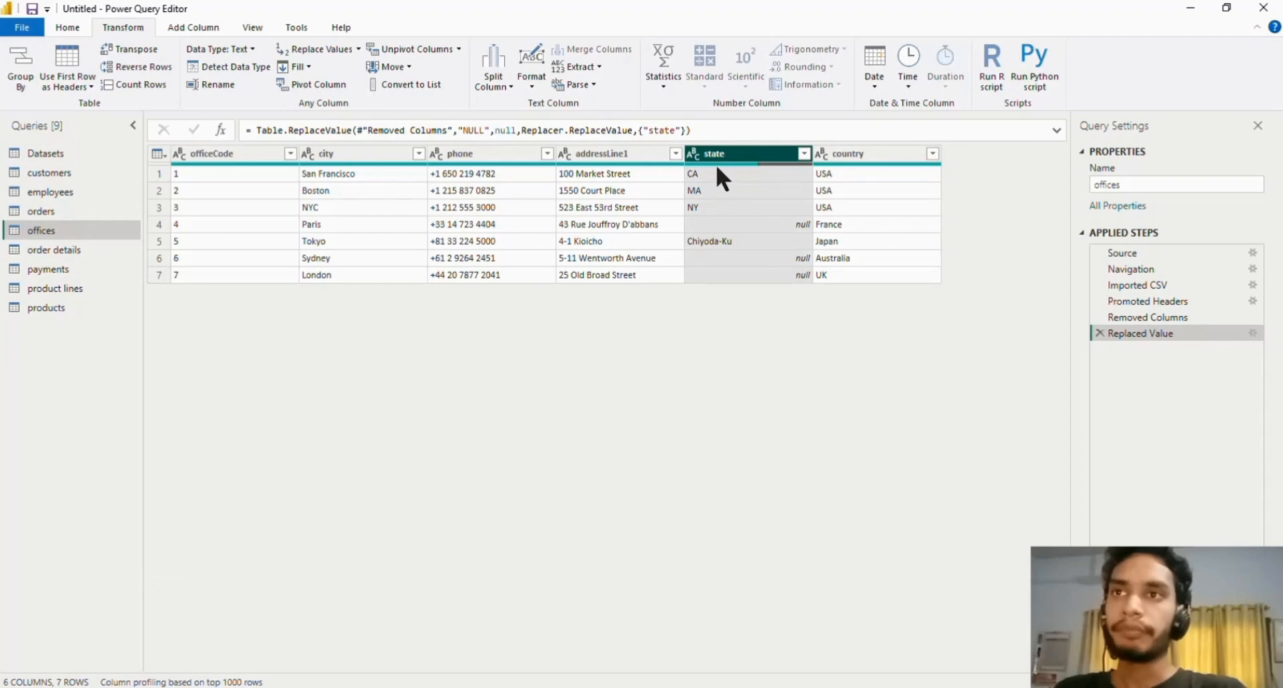
pyautogui.moveTo(711, 167)
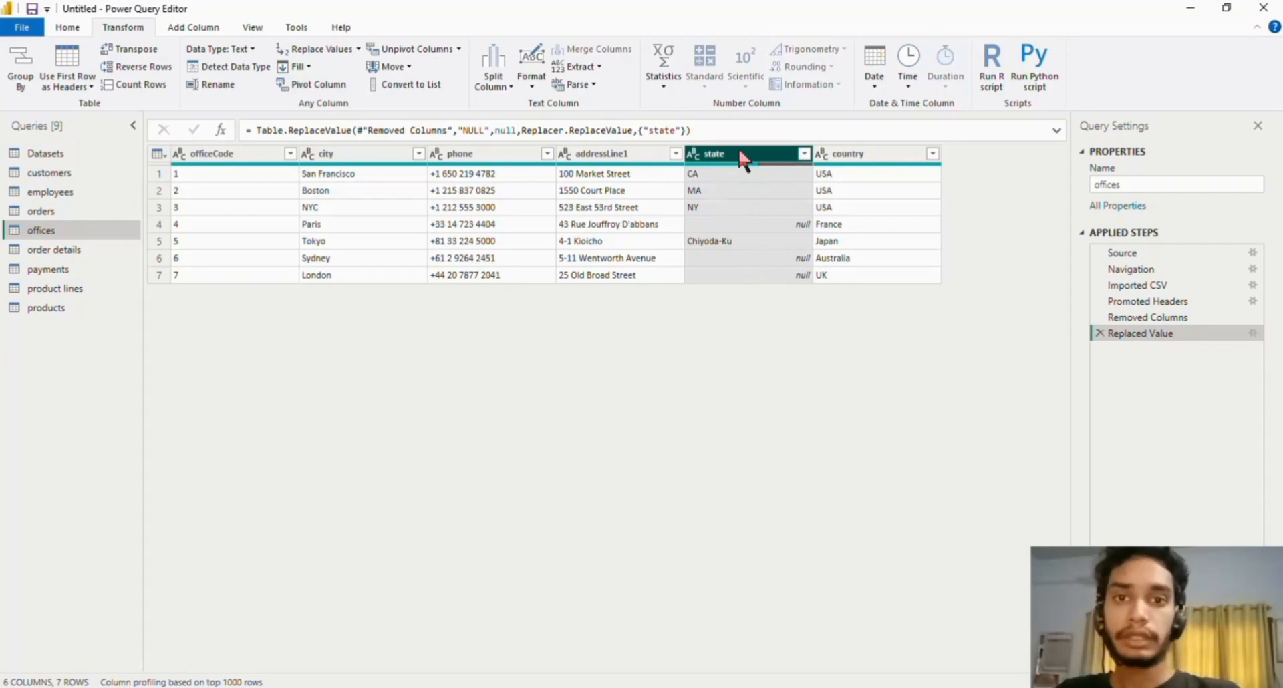
pyautogui.click(767, 221)
pyautogui.click(779, 260)
pyautogui.click(780, 274)
pyautogui.click(778, 259)
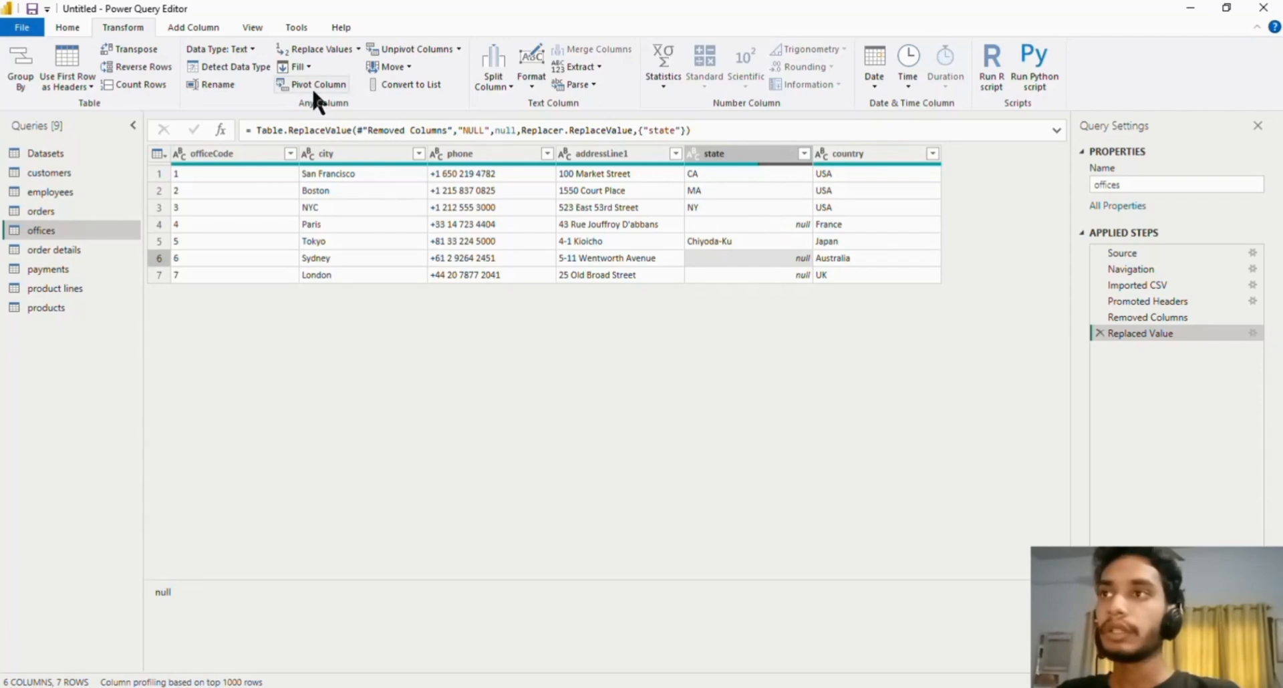
# Fill the null cells of the state column in the offices query downward from the values above
pyautogui.click(695, 154)
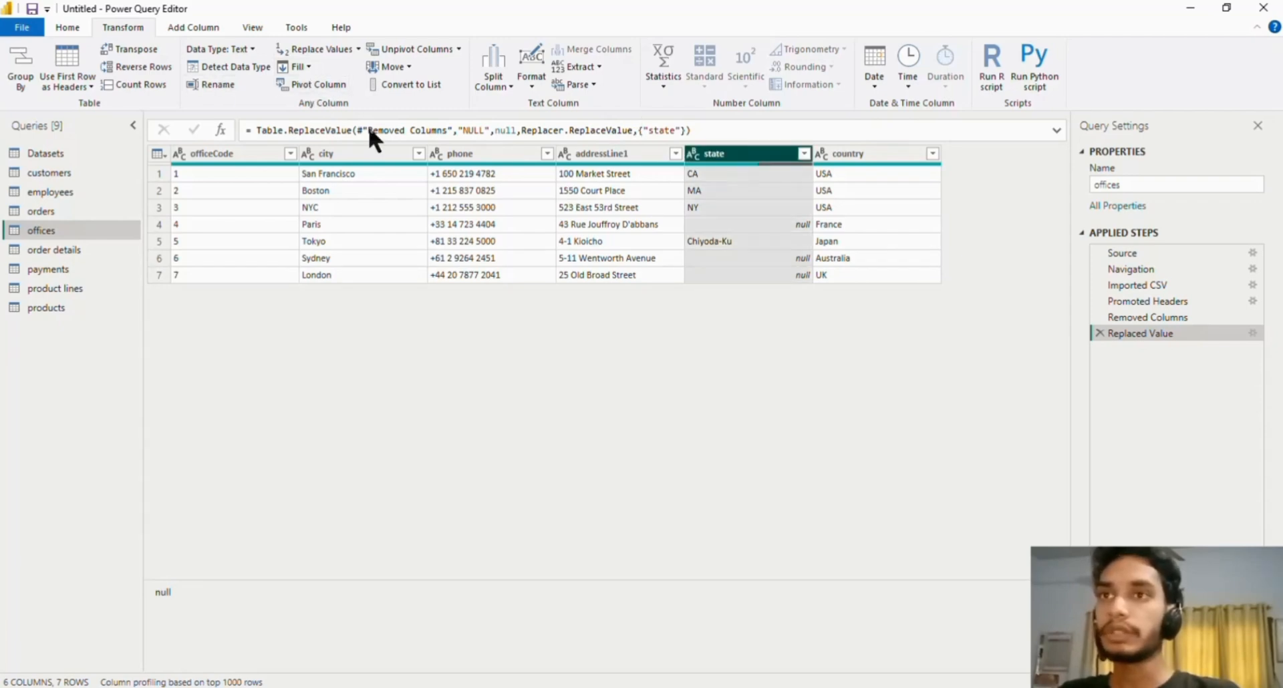
pyautogui.click(306, 66)
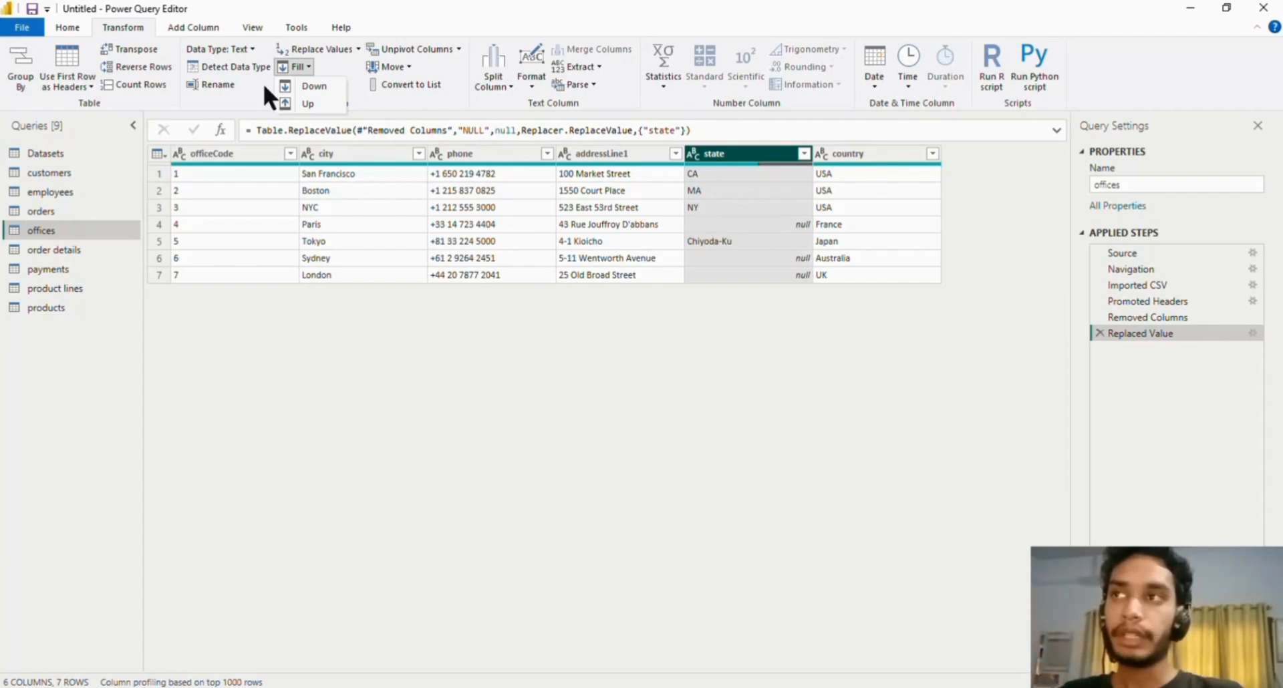
pyautogui.click(302, 80)
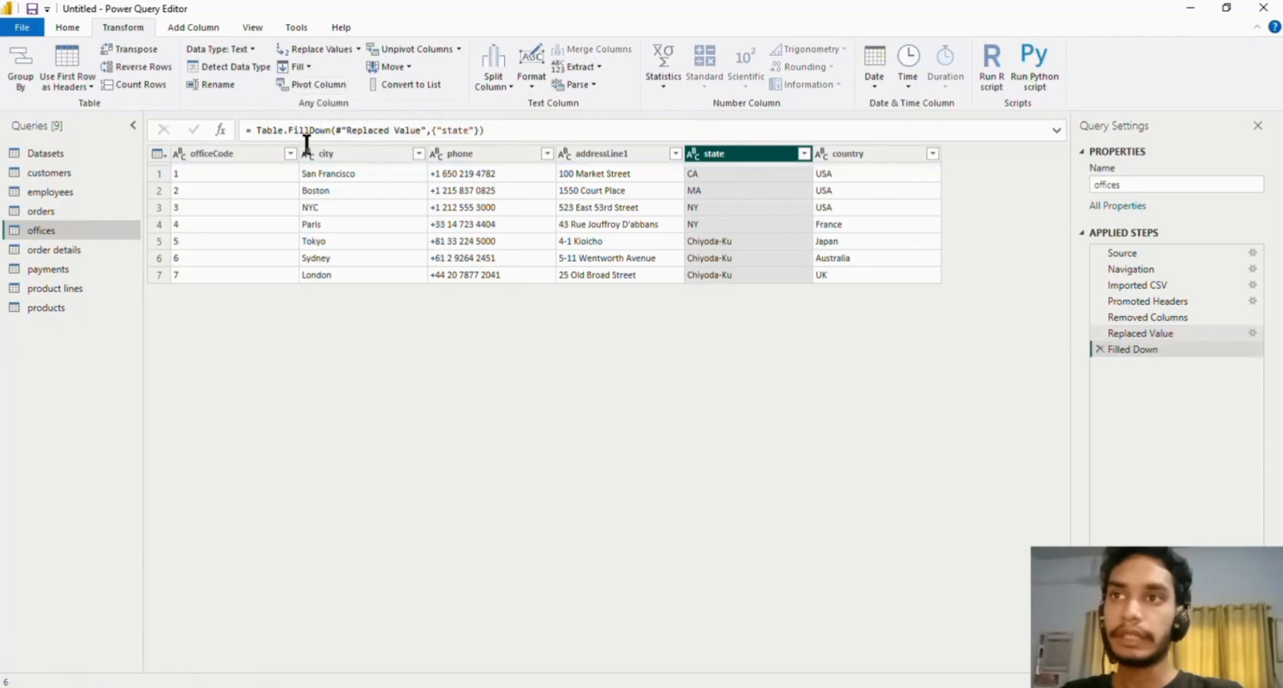
pyautogui.click(708, 208)
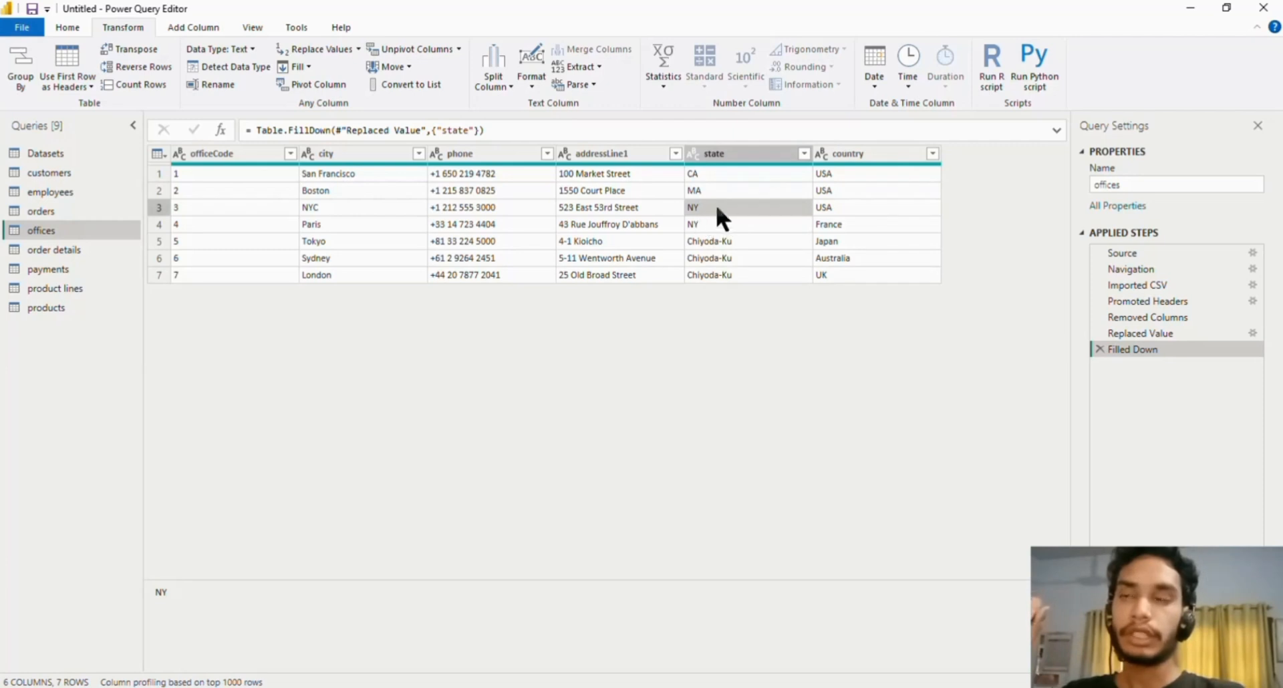
pyautogui.click(710, 225)
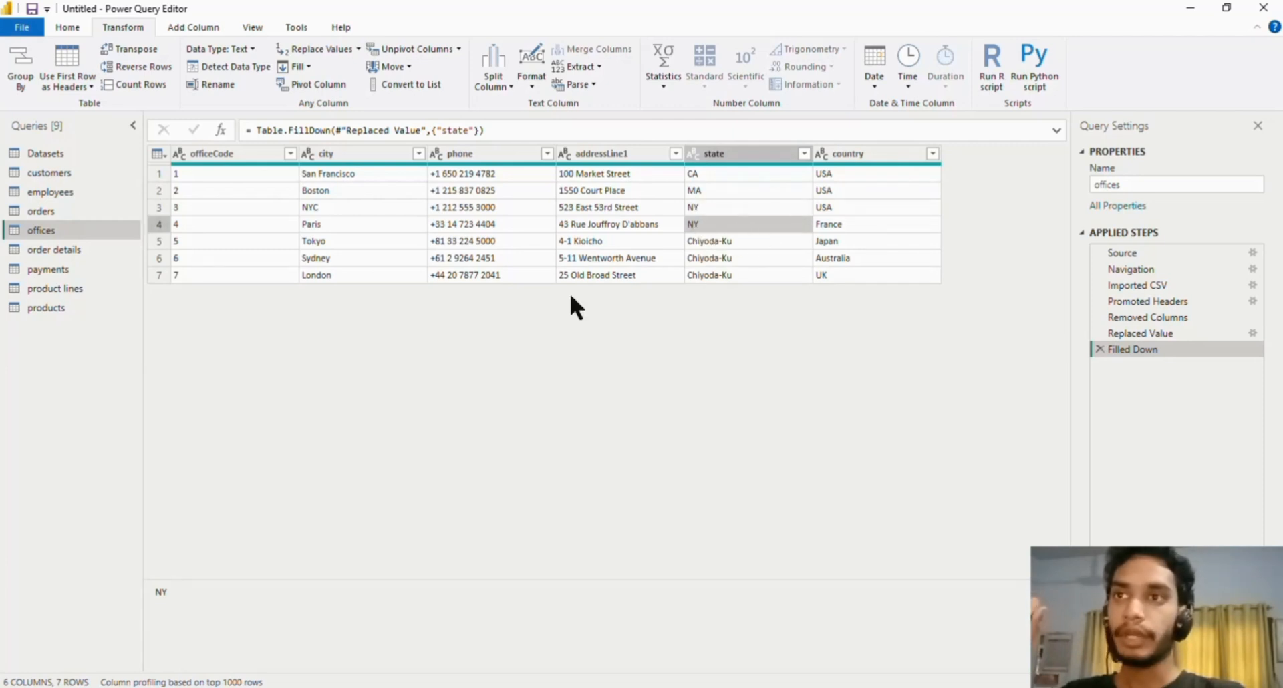
pyautogui.click(762, 153)
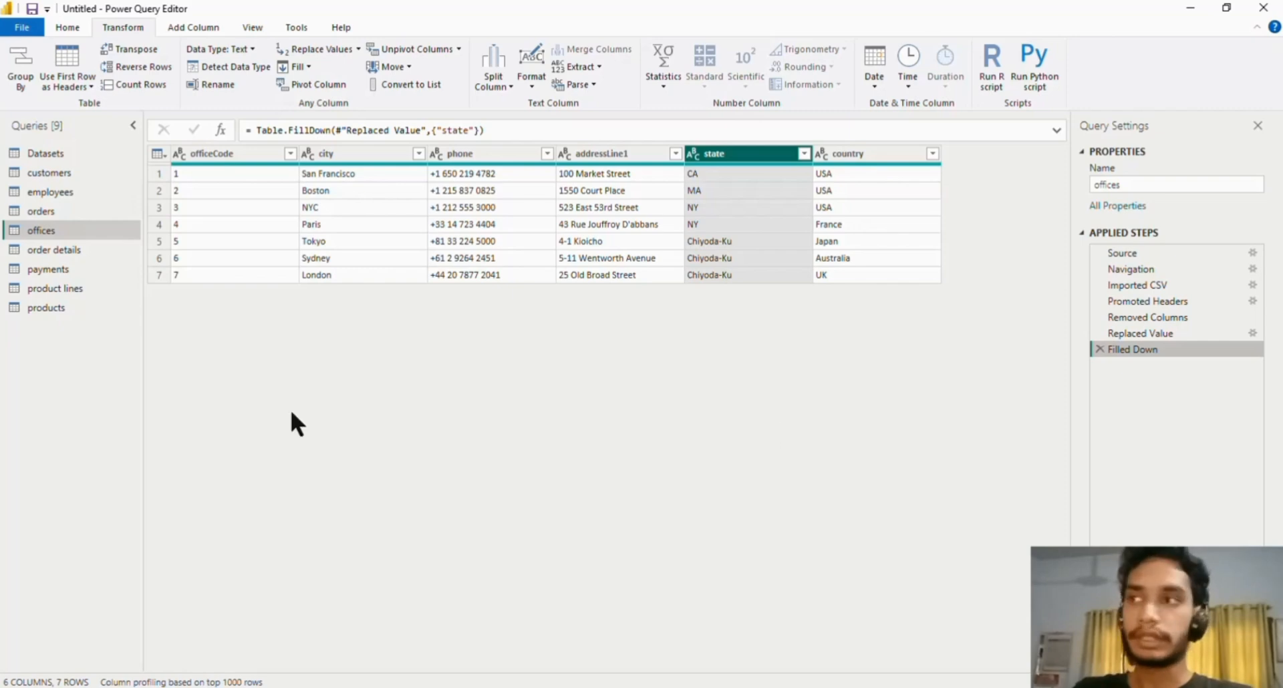
# Inspect the distinct values of the reportsTo column in the employees query, leaving it unfiltered
pyautogui.click(50, 192)
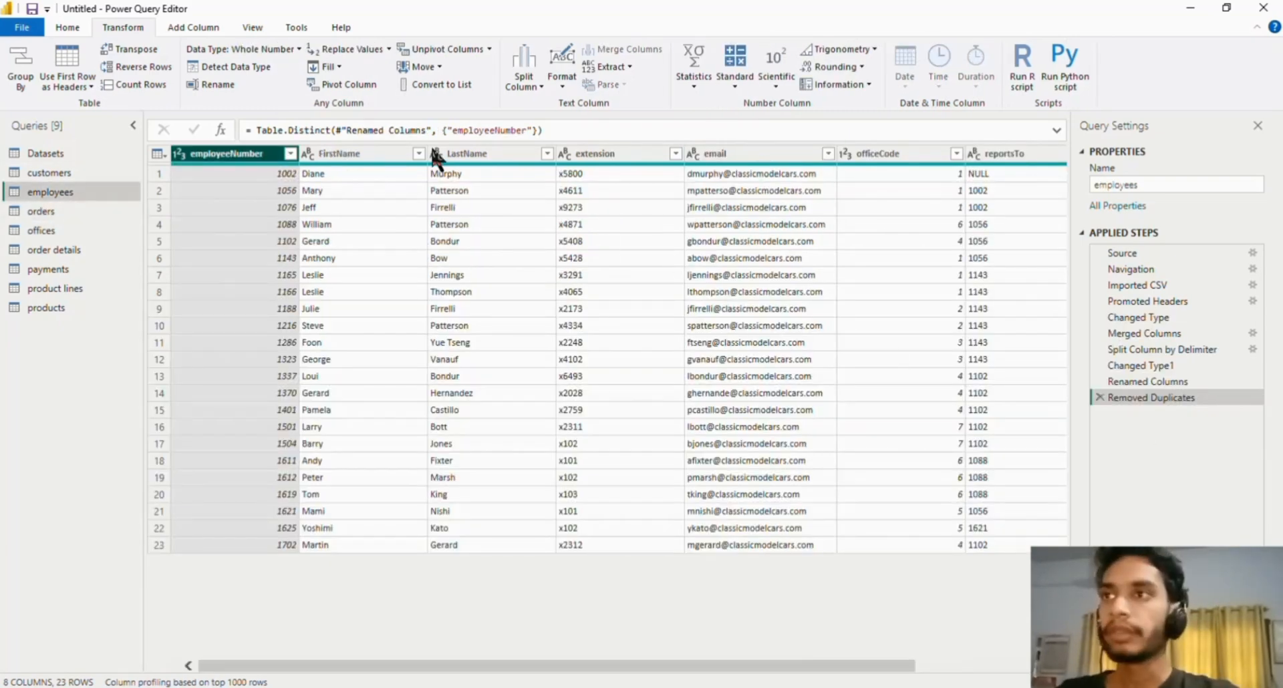
pyautogui.moveTo(500, 668); pyautogui.dragTo(648, 675)
pyautogui.click(867, 154)
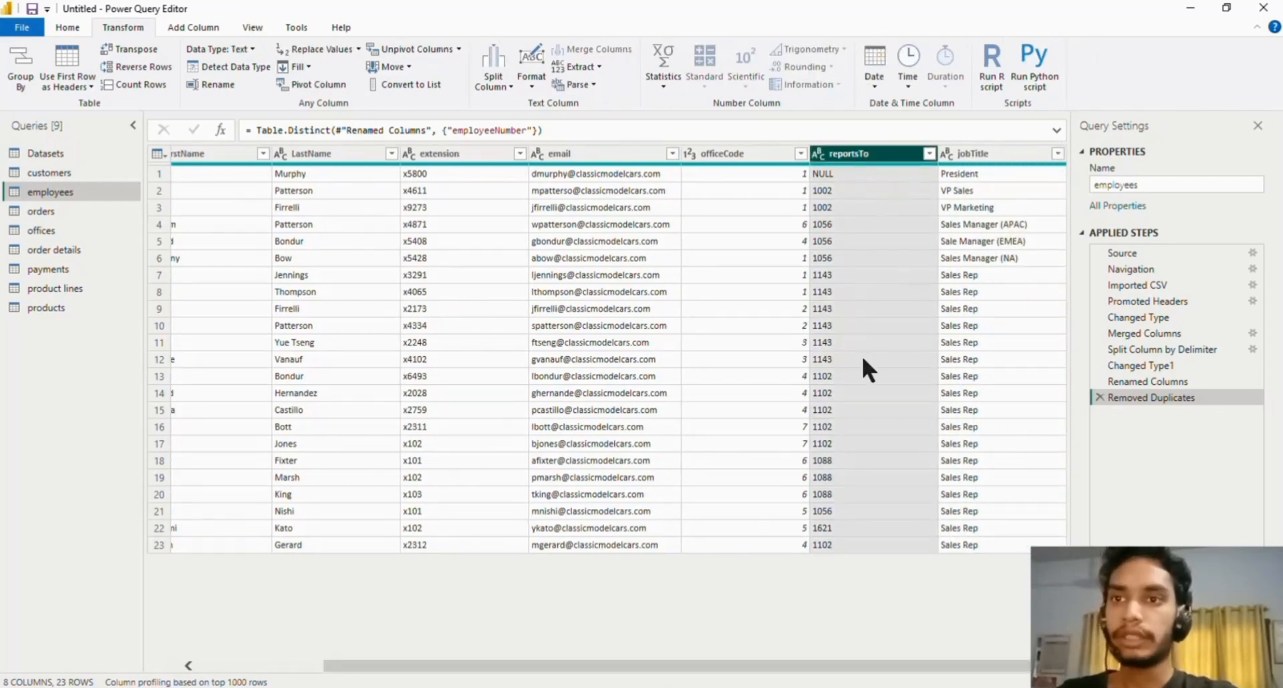
pyautogui.click(929, 154)
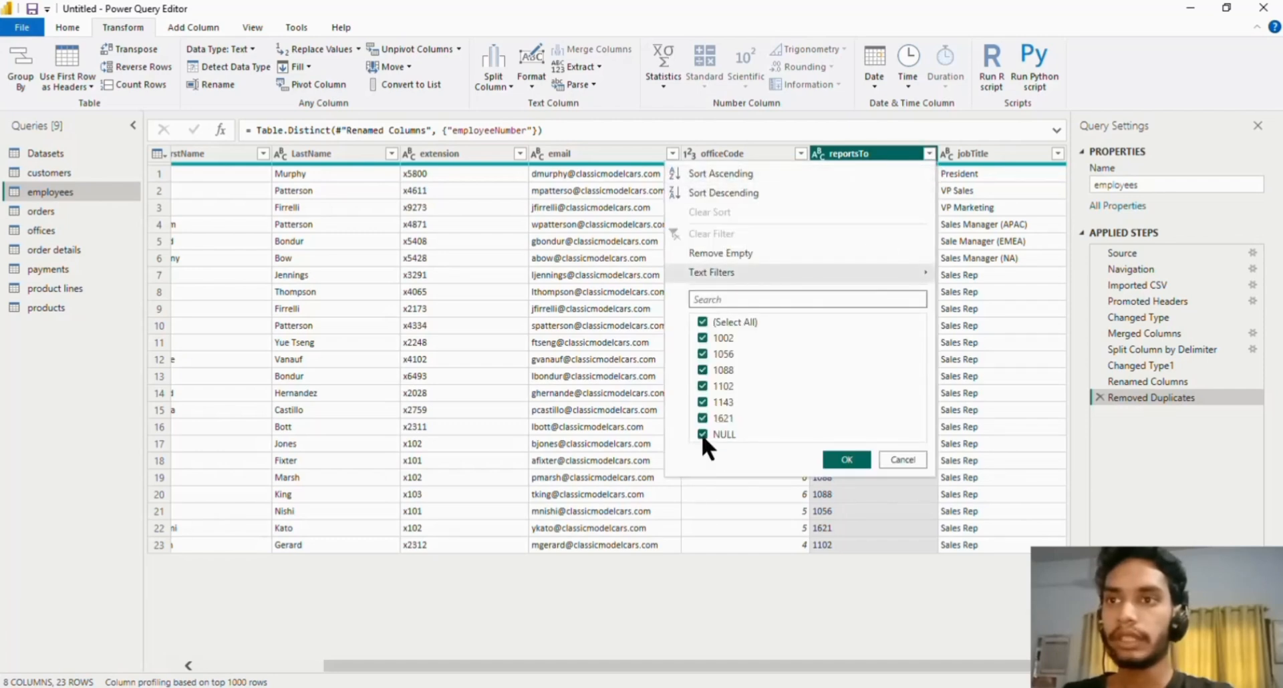
pyautogui.click(902, 459)
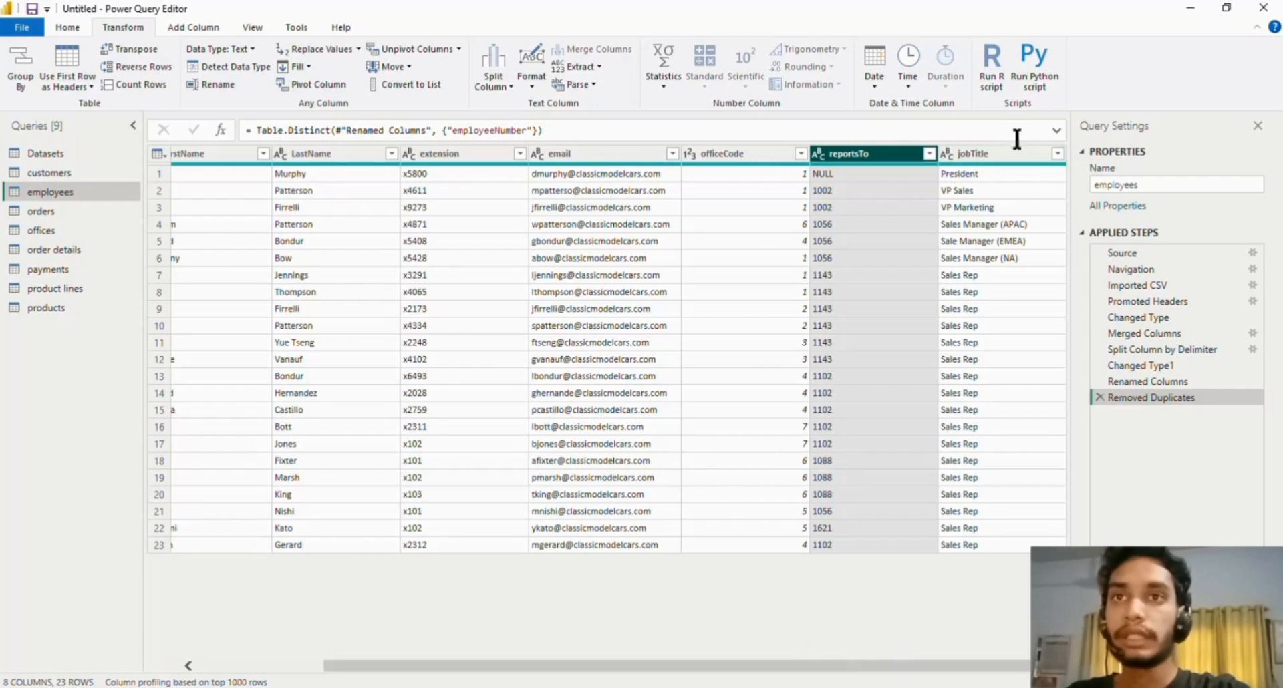
# Compare the jobTitle and reportsTo entries in the first row of the employees query
pyautogui.click(995, 153)
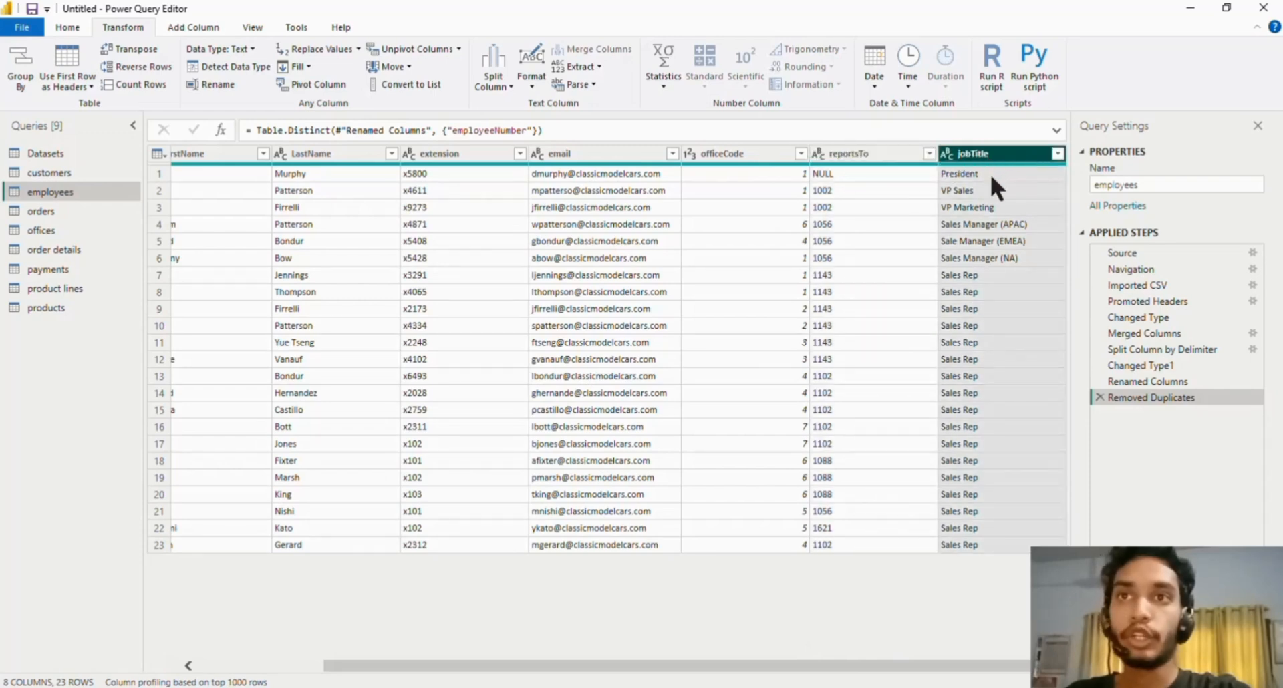
pyautogui.click(955, 174)
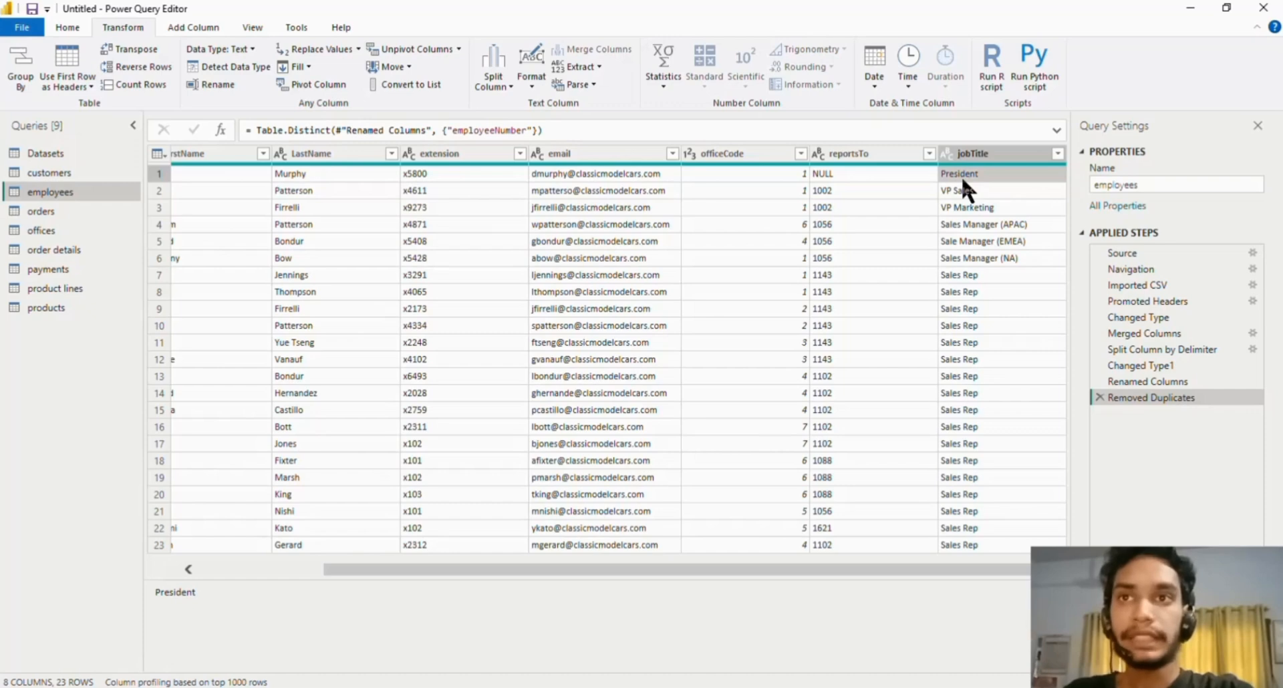
pyautogui.click(823, 172)
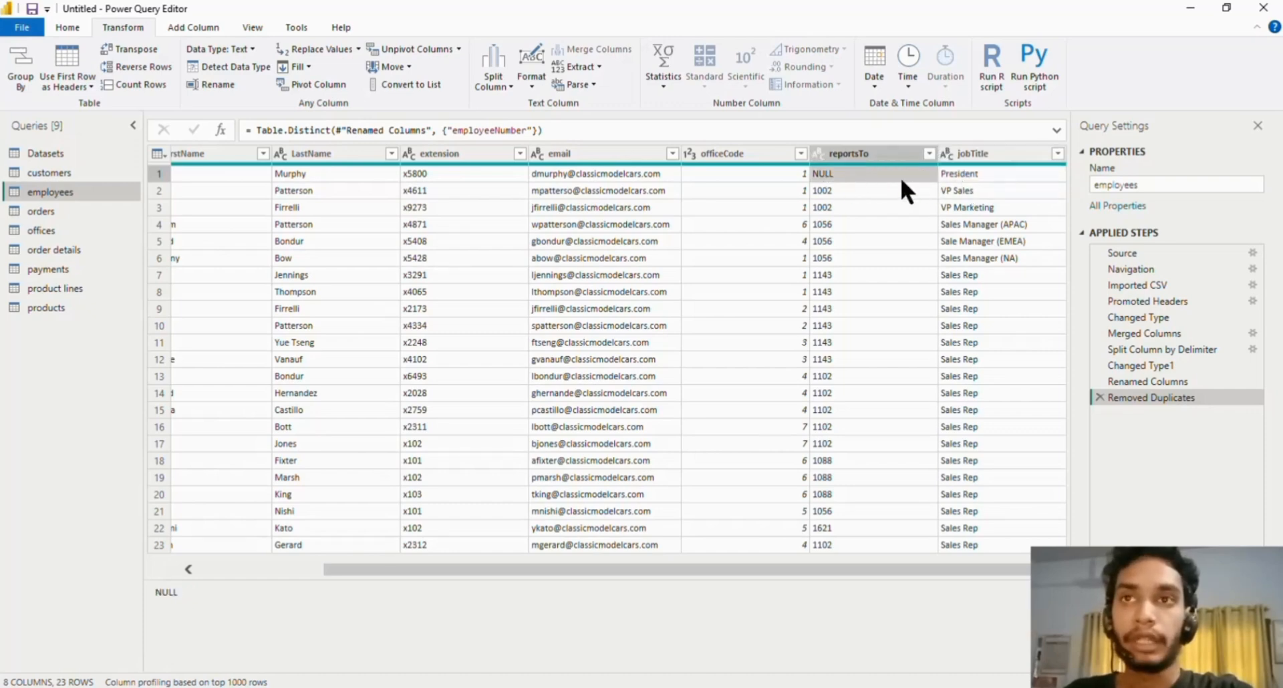
pyautogui.click(956, 172)
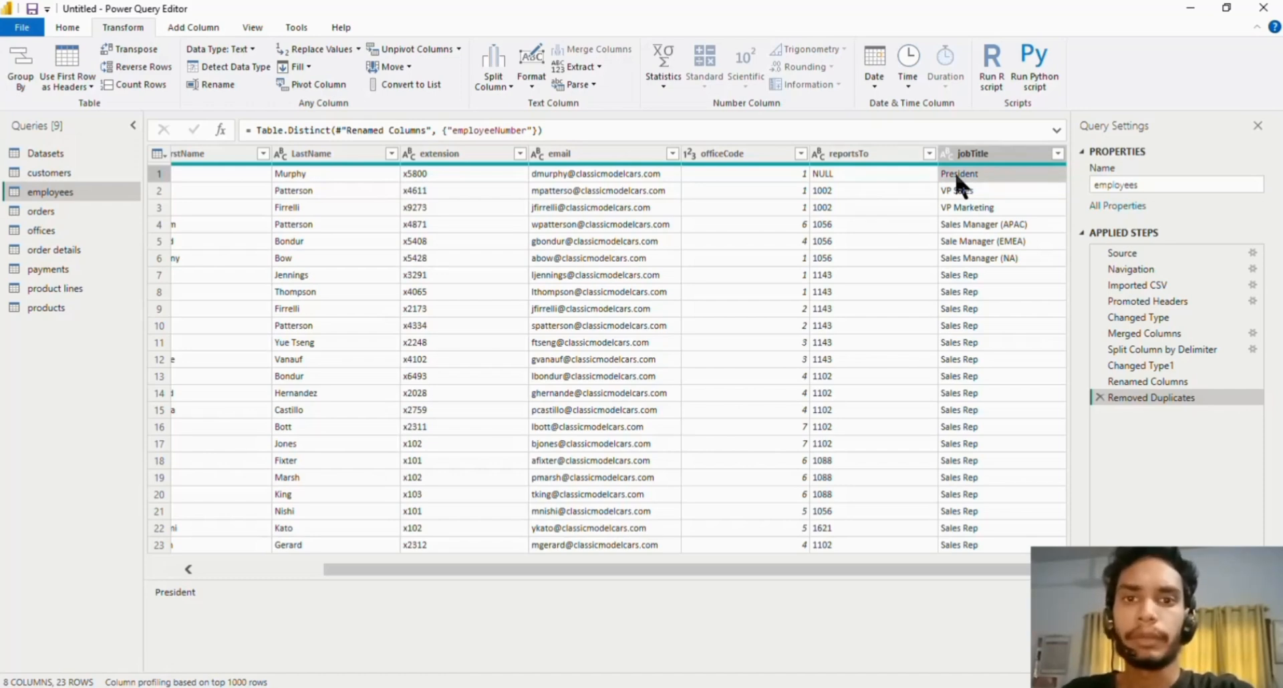
pyautogui.click(821, 175)
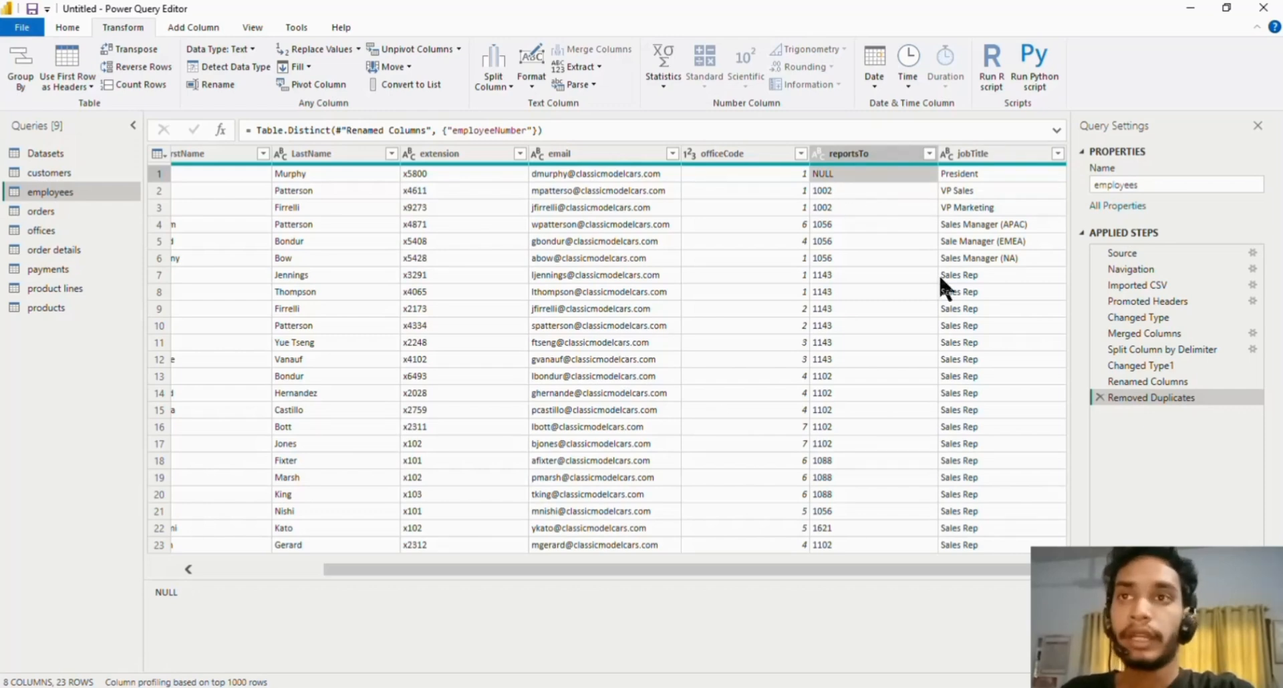
pyautogui.moveTo(828, 567); pyautogui.dragTo(708, 571)
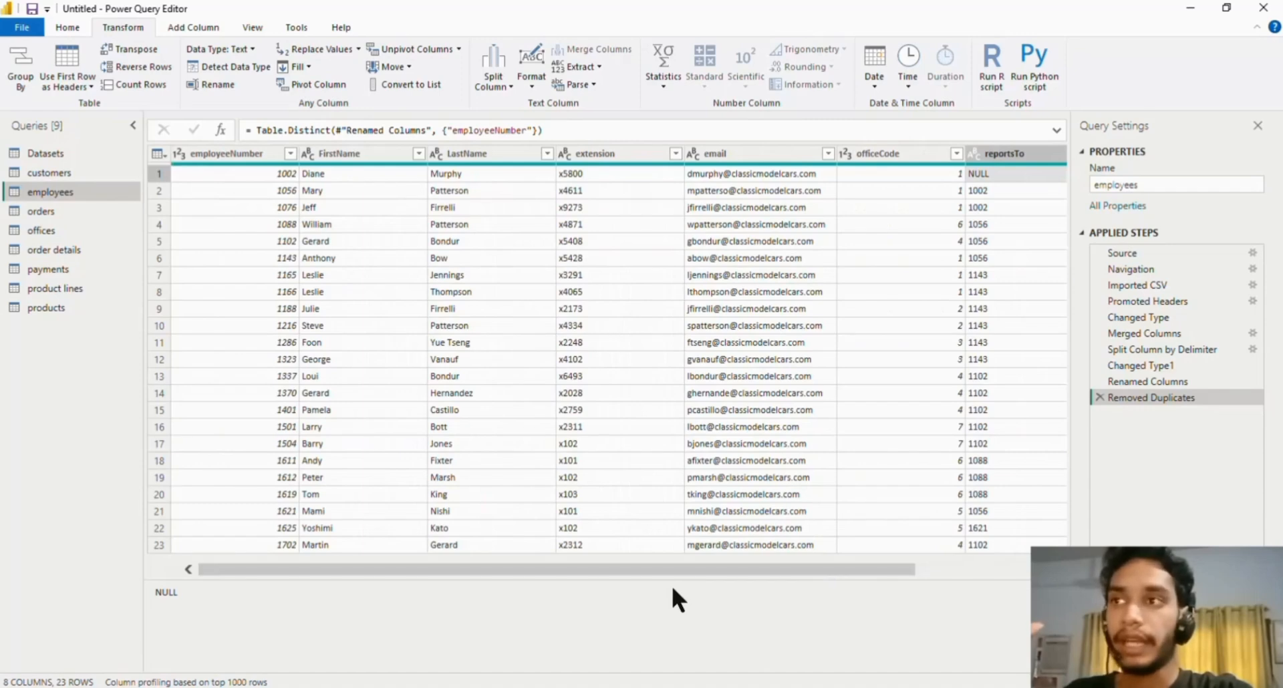
# Inspect the distinct values of the status column in the orders query, leaving it unfiltered
pyautogui.click(41, 211)
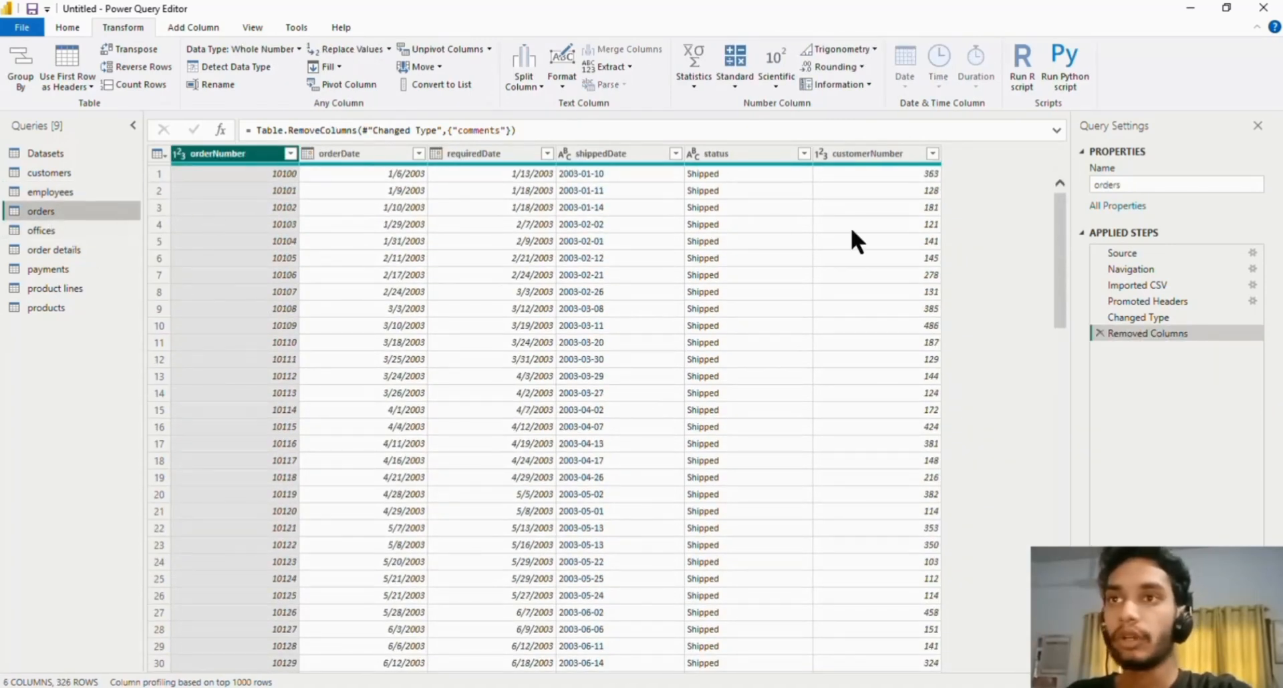
pyautogui.click(695, 155)
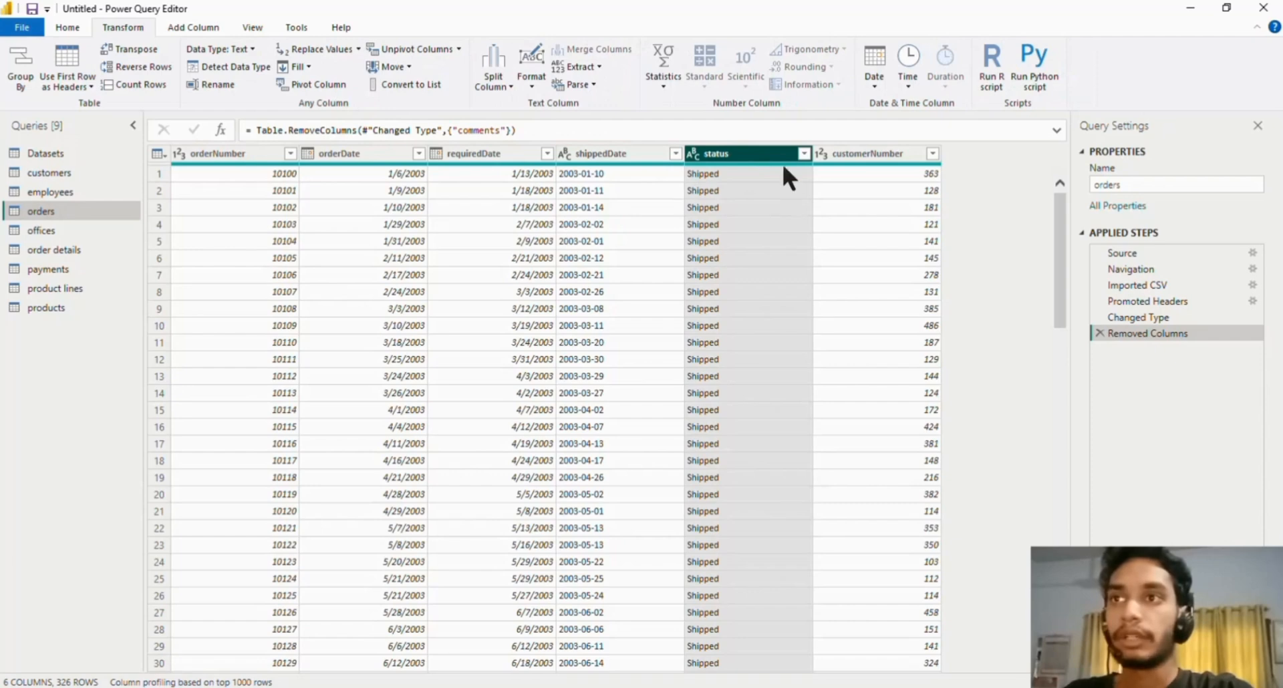
pyautogui.click(804, 154)
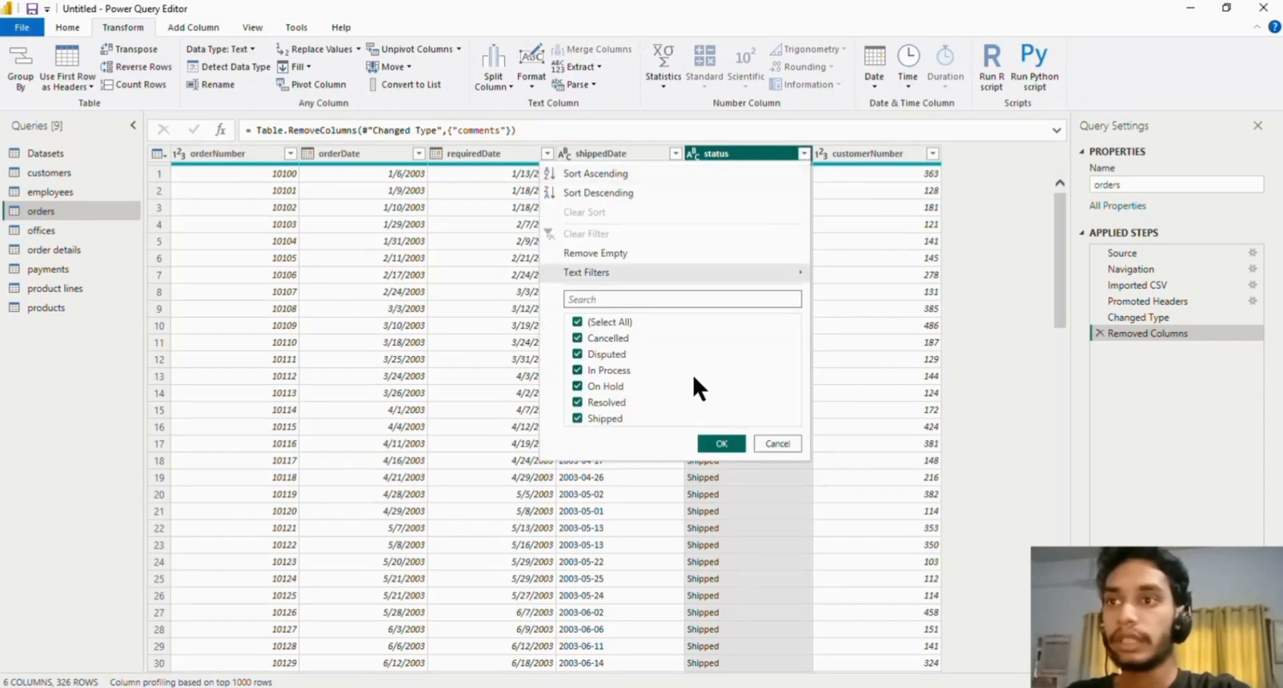
pyautogui.click(781, 443)
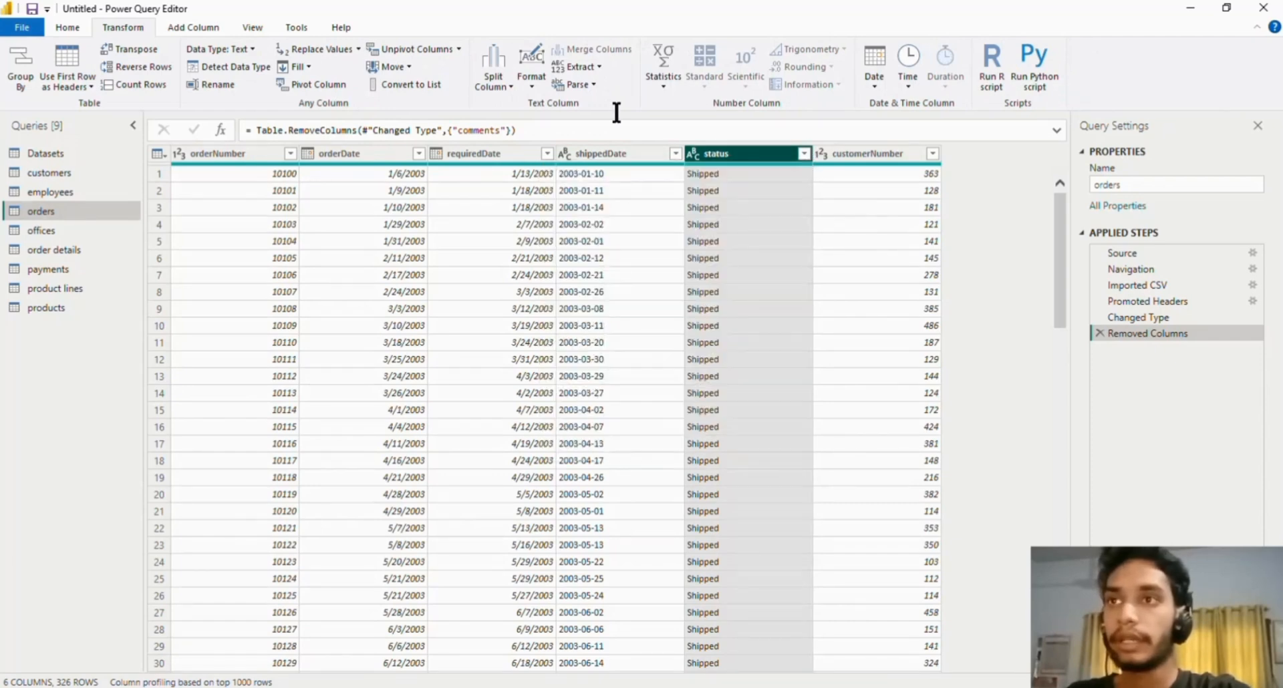
# Filter the orders query to only the rows whose shippedDate is the text NULL
pyautogui.click(675, 153)
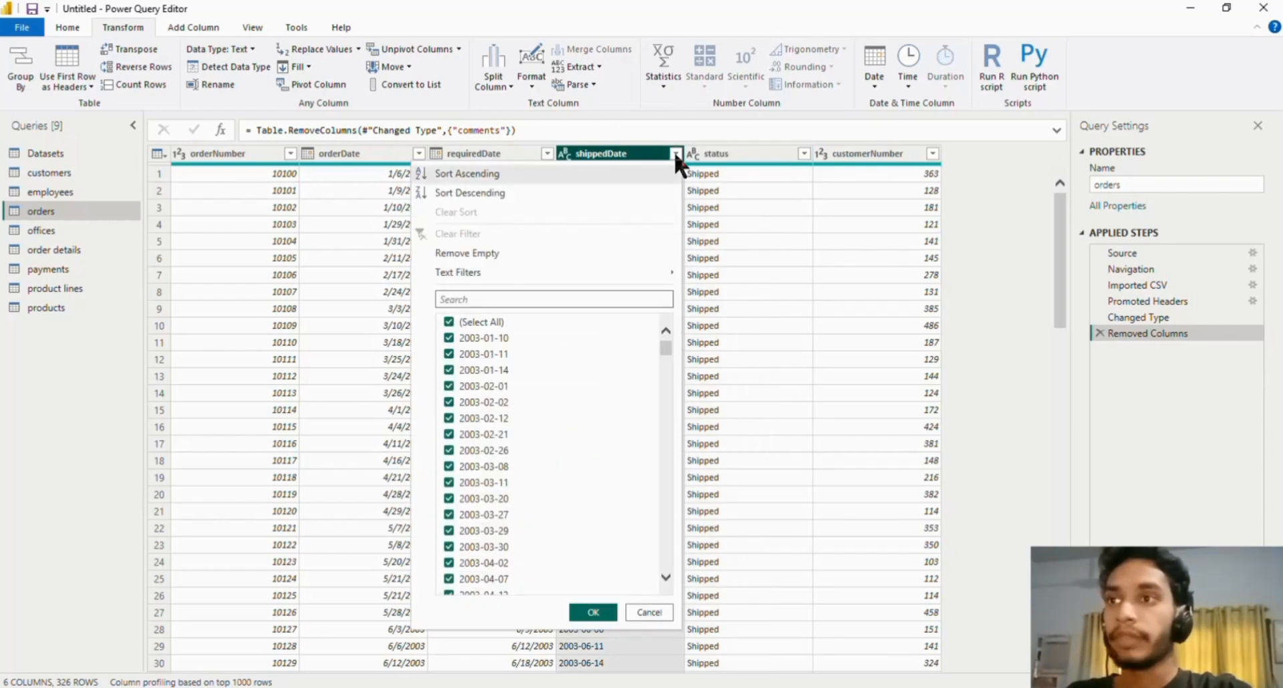
pyautogui.scroll(-10, 569, 482)
pyautogui.scroll(-5, 569, 482)
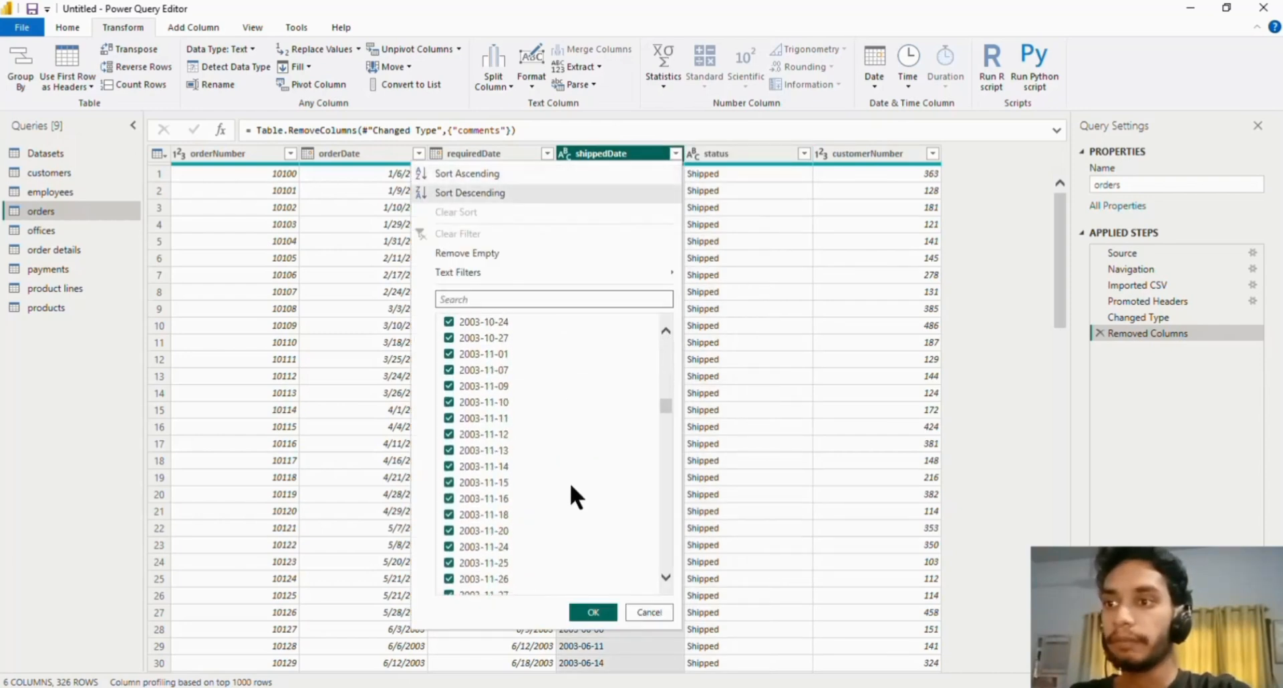
pyautogui.moveTo(665, 431); pyautogui.dragTo(669, 567)
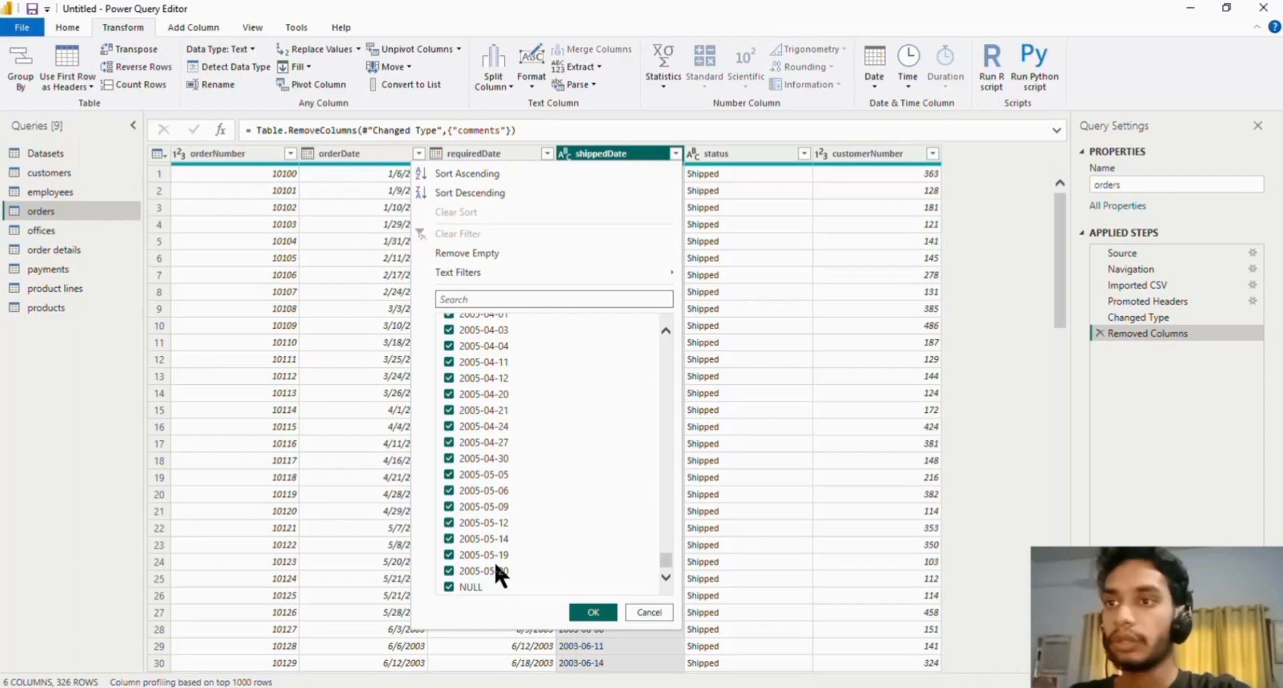
pyautogui.moveTo(666, 561)
pyautogui.mouseDown()
pyautogui.moveTo(664, 338)
pyautogui.moveTo(667, 556)
pyautogui.mouseUp()
pyautogui.click(450, 322)
pyautogui.click(592, 612)
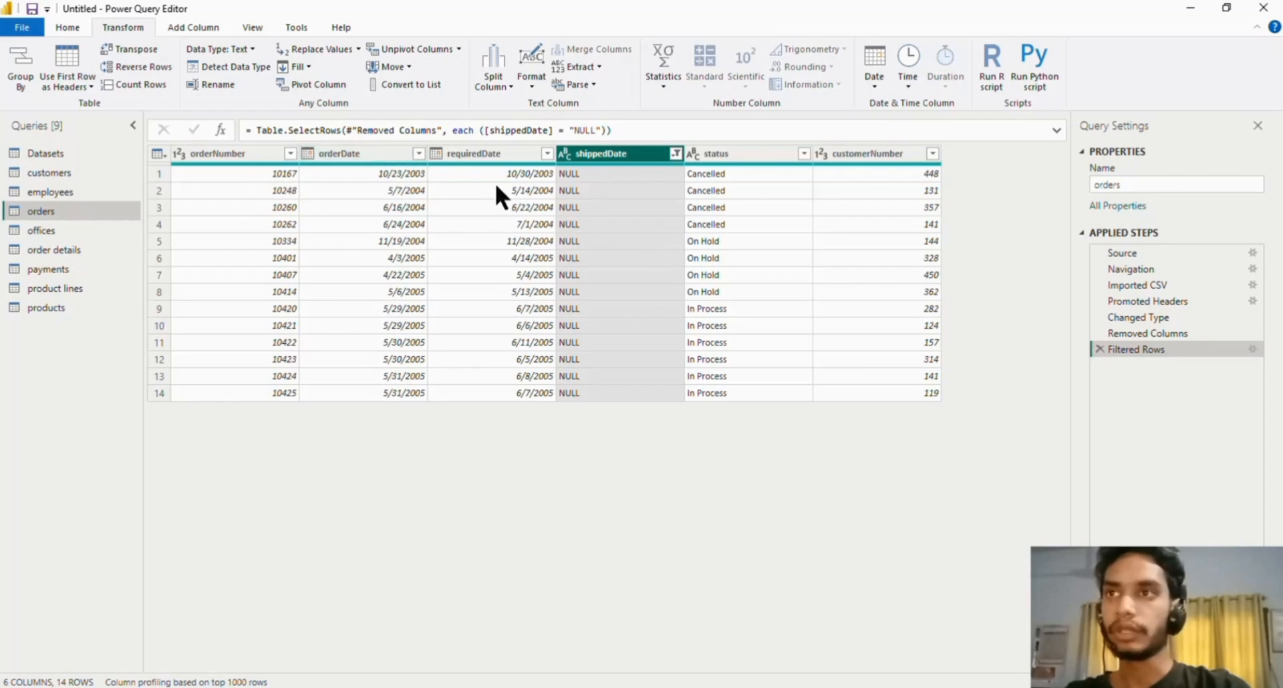
# Clear the NULL filter from the shippedDate column of the orders query
pyautogui.click(564, 154)
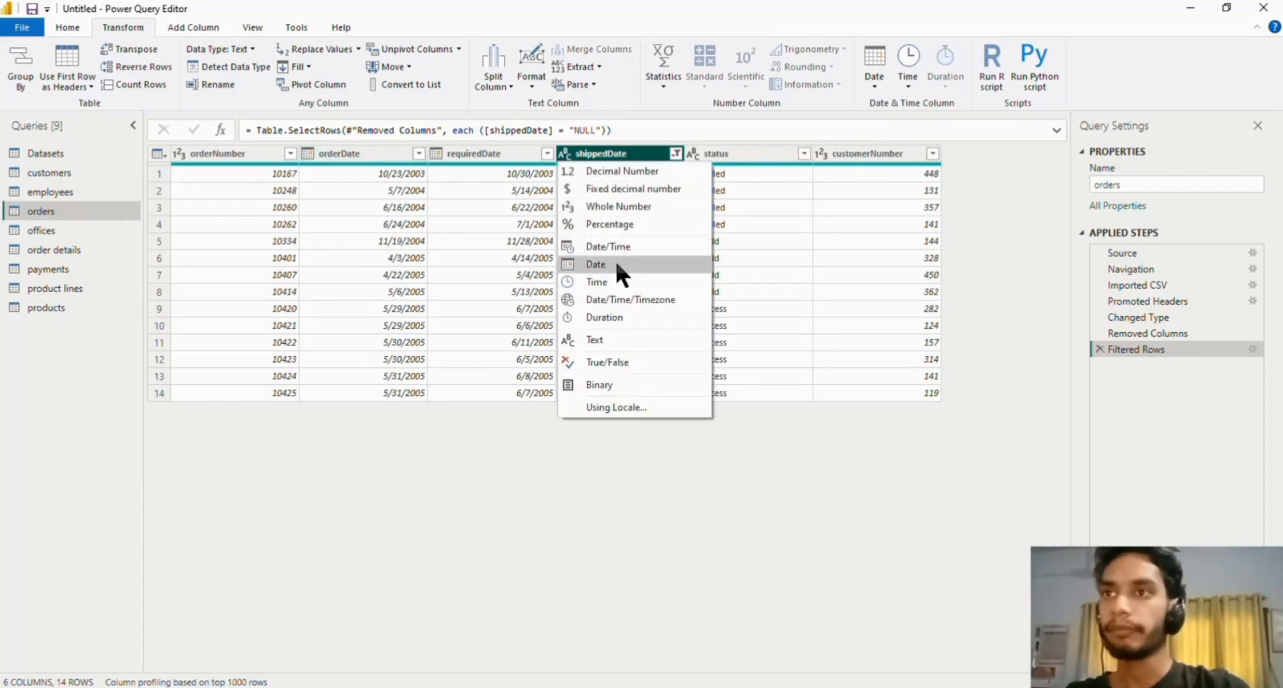
pyautogui.click(677, 154)
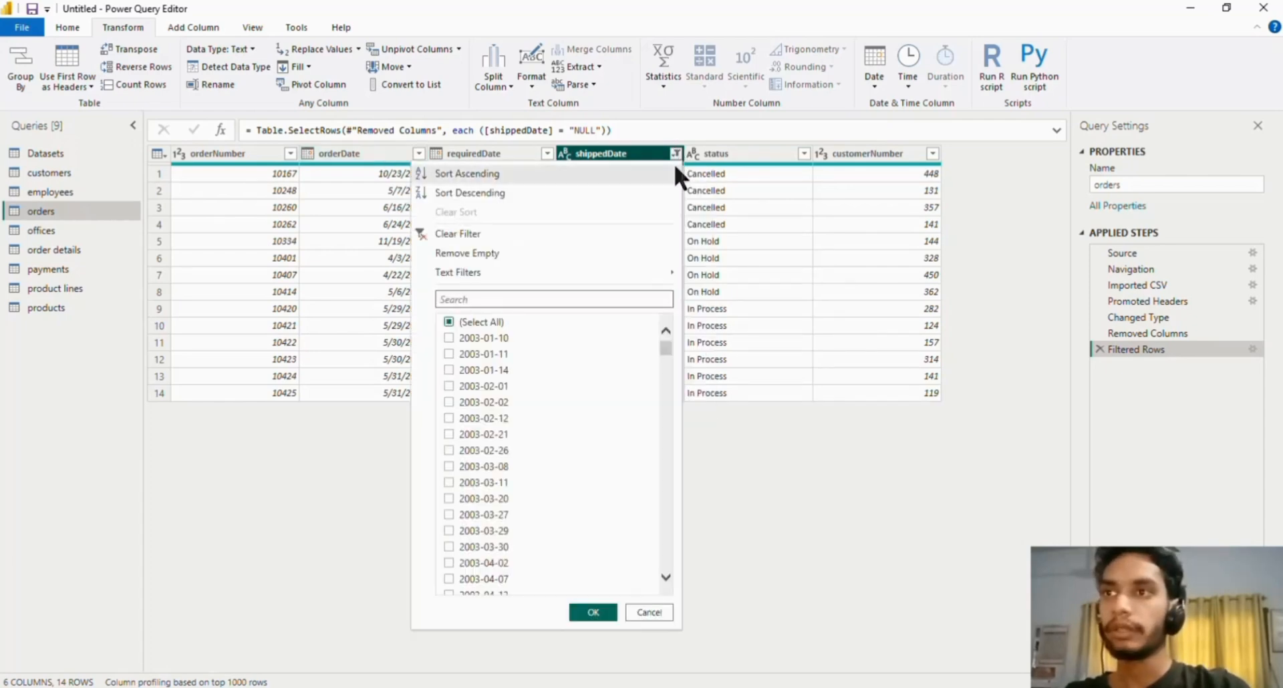
pyautogui.click(477, 234)
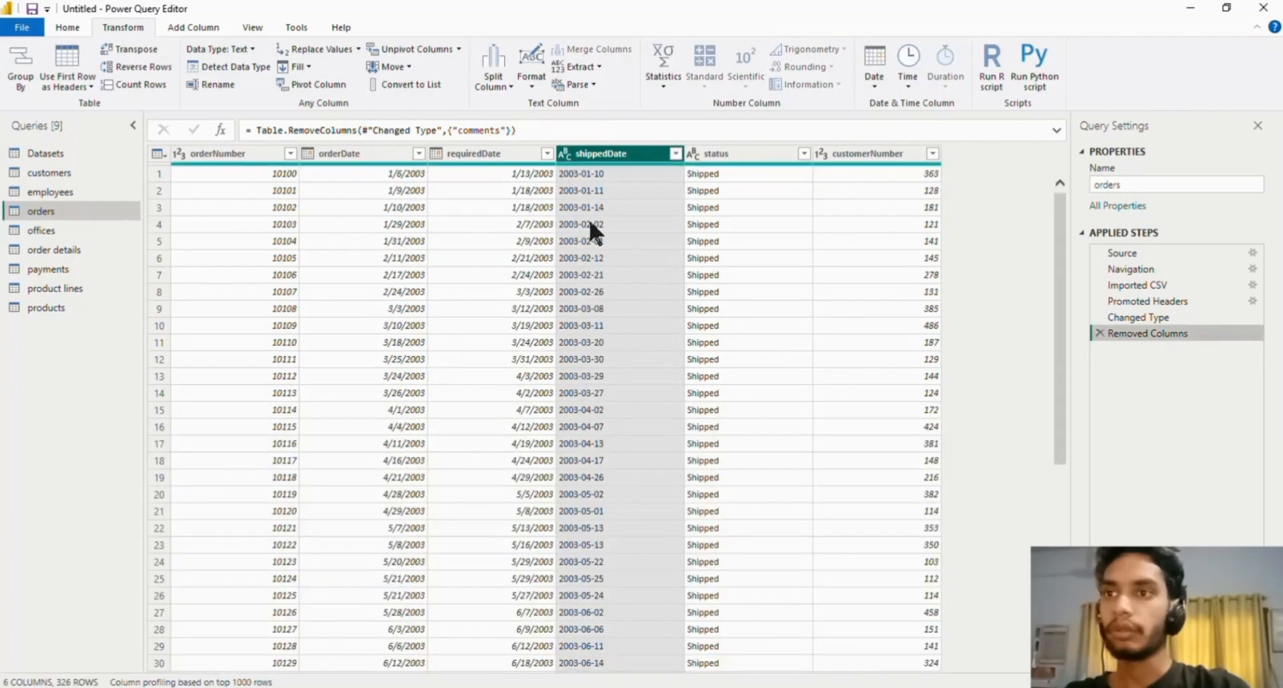
# Change the data type of the shippedDate column in orders to Date and check its distinct values
pyautogui.click(564, 153)
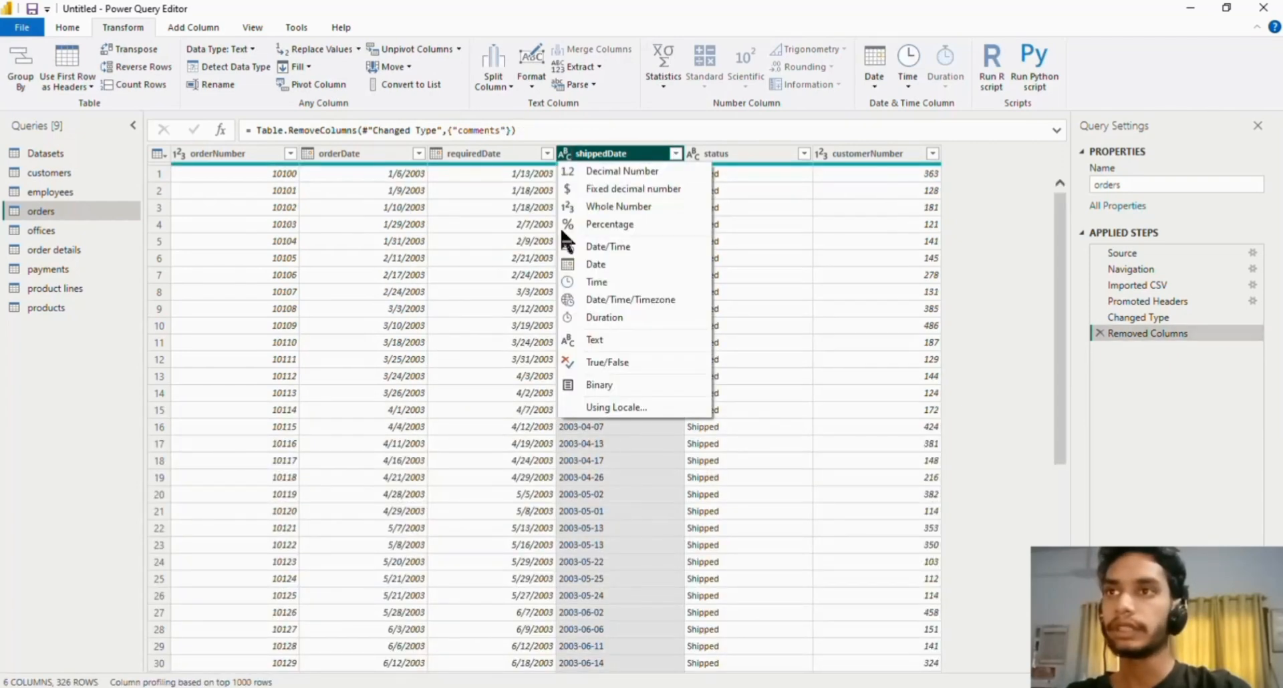
pyautogui.click(583, 262)
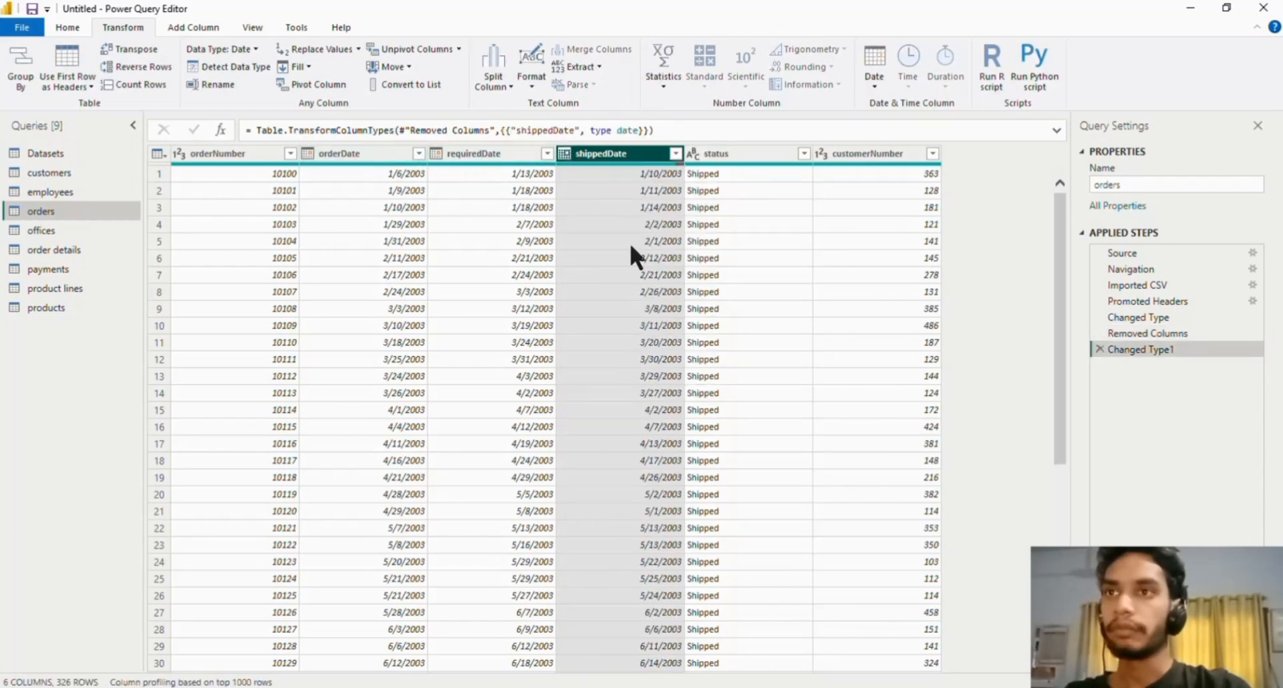
pyautogui.click(676, 154)
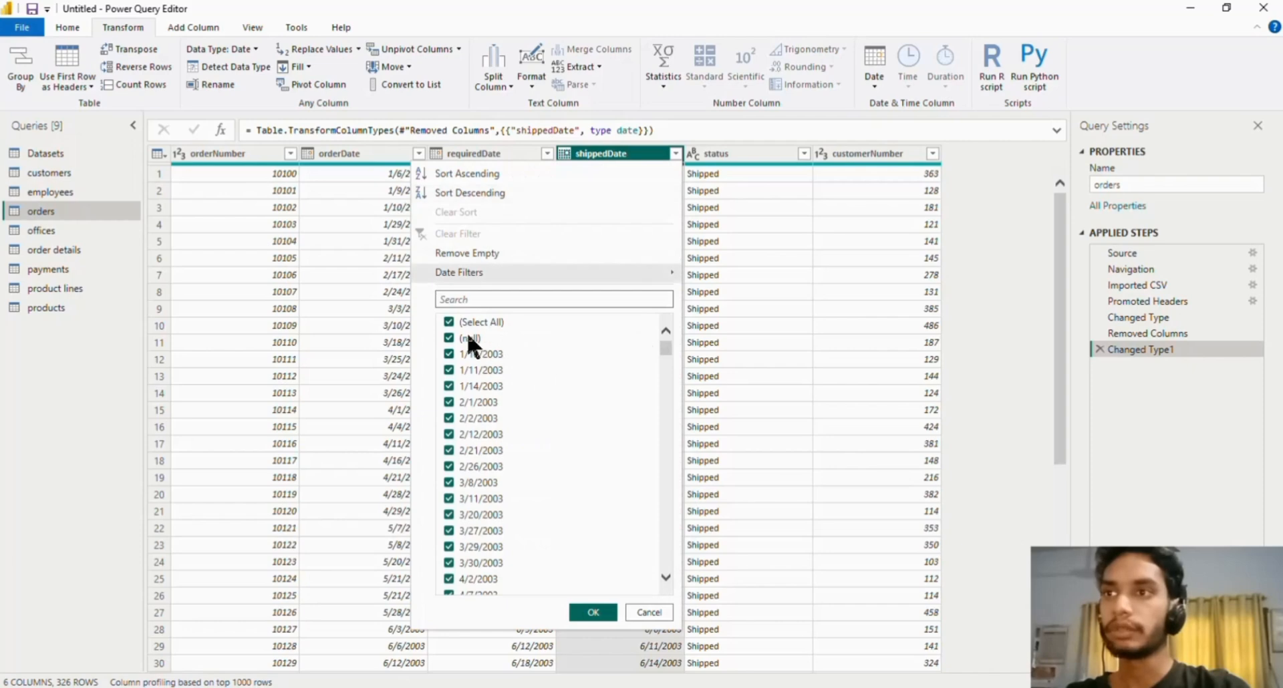
pyautogui.press('Escape')
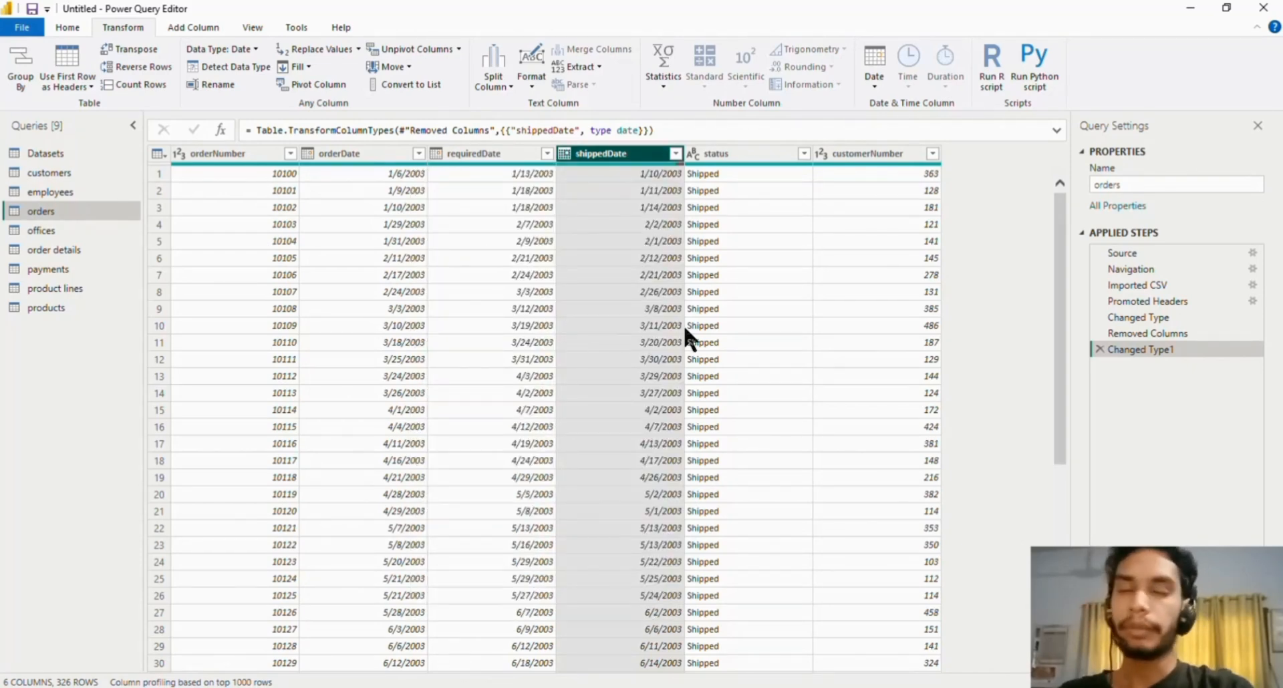
# Try to filter the orders query to the rows with a null shippedDate and look through the rows
pyautogui.click(675, 153)
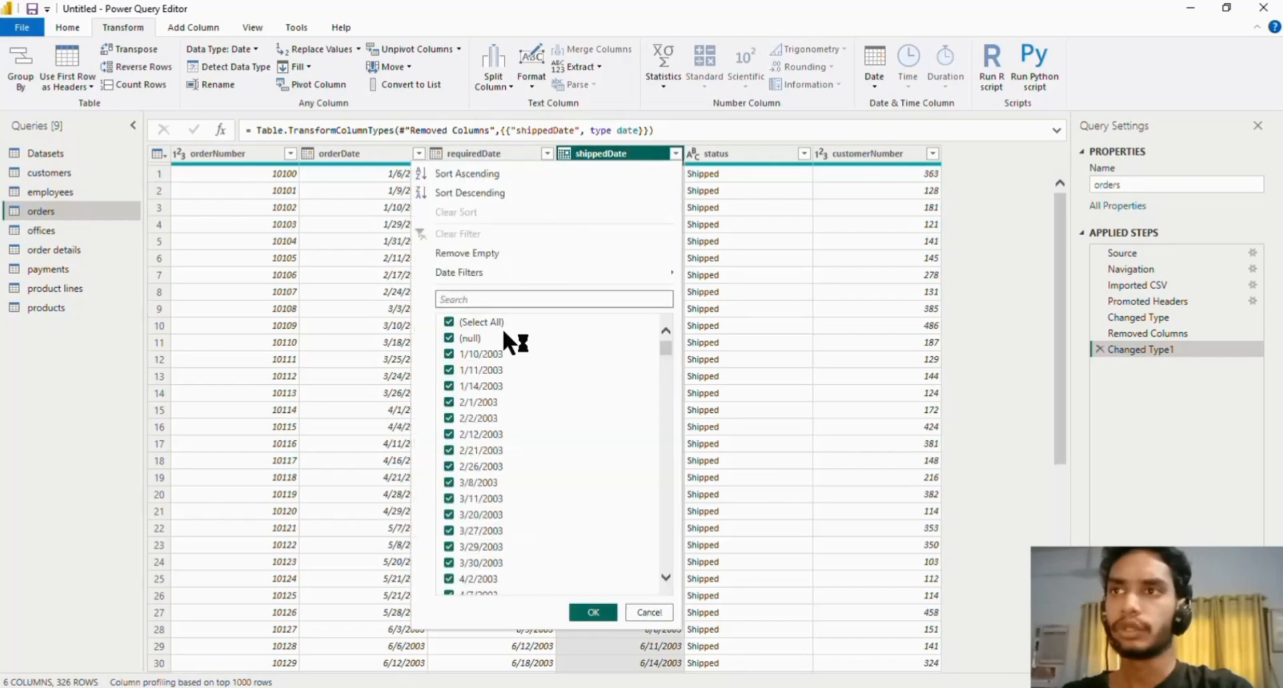
pyautogui.click(457, 322)
pyautogui.click(461, 338)
pyautogui.click(593, 612)
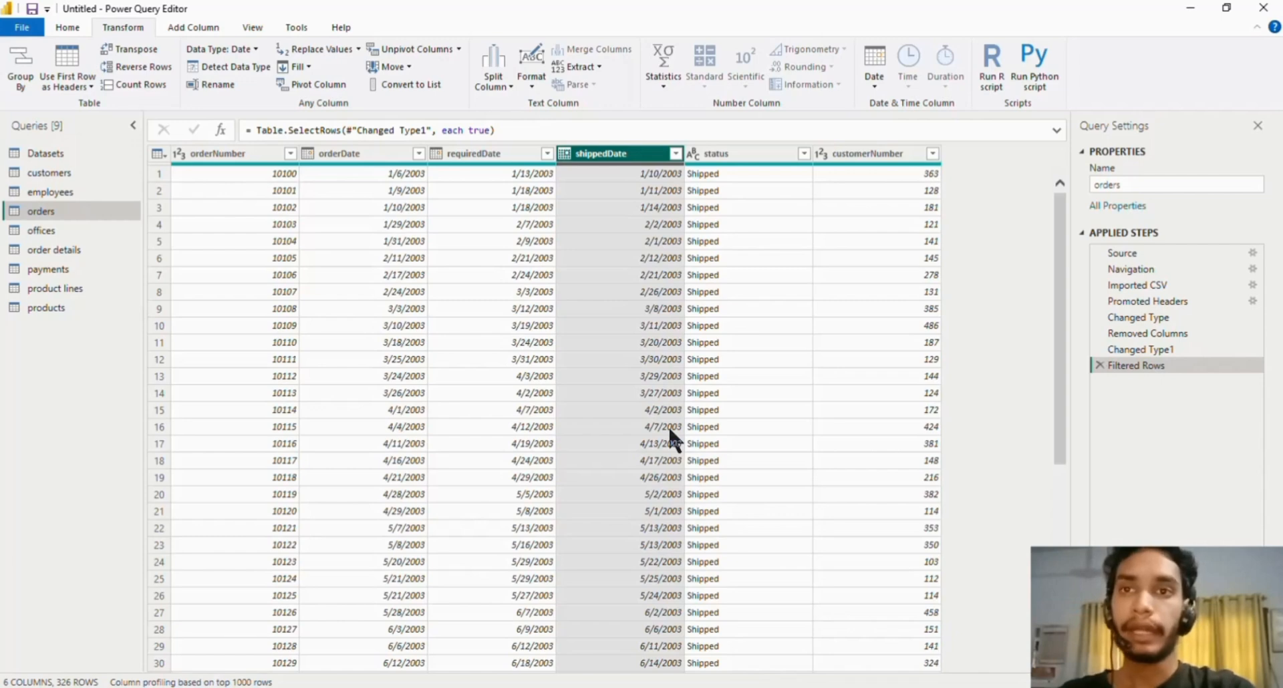
pyautogui.scroll(-15, 461, 294)
pyautogui.scroll(15, 463, 304)
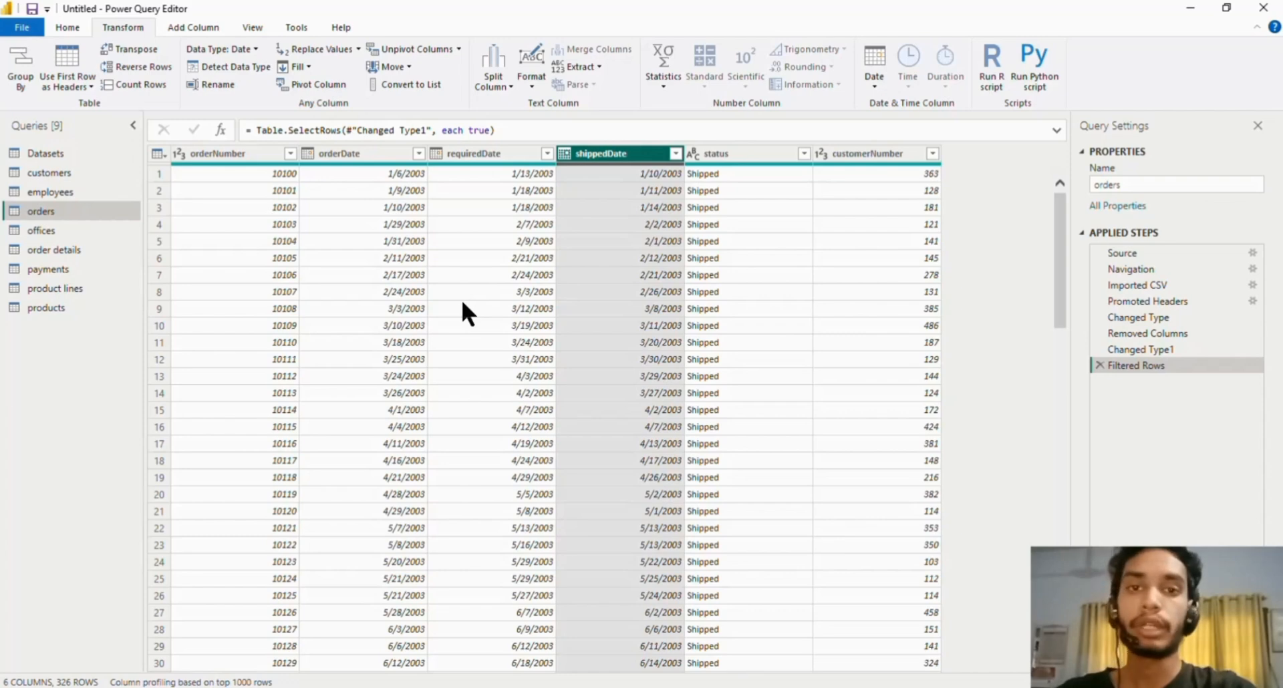
# Open the offices query
pyautogui.click(46, 230)
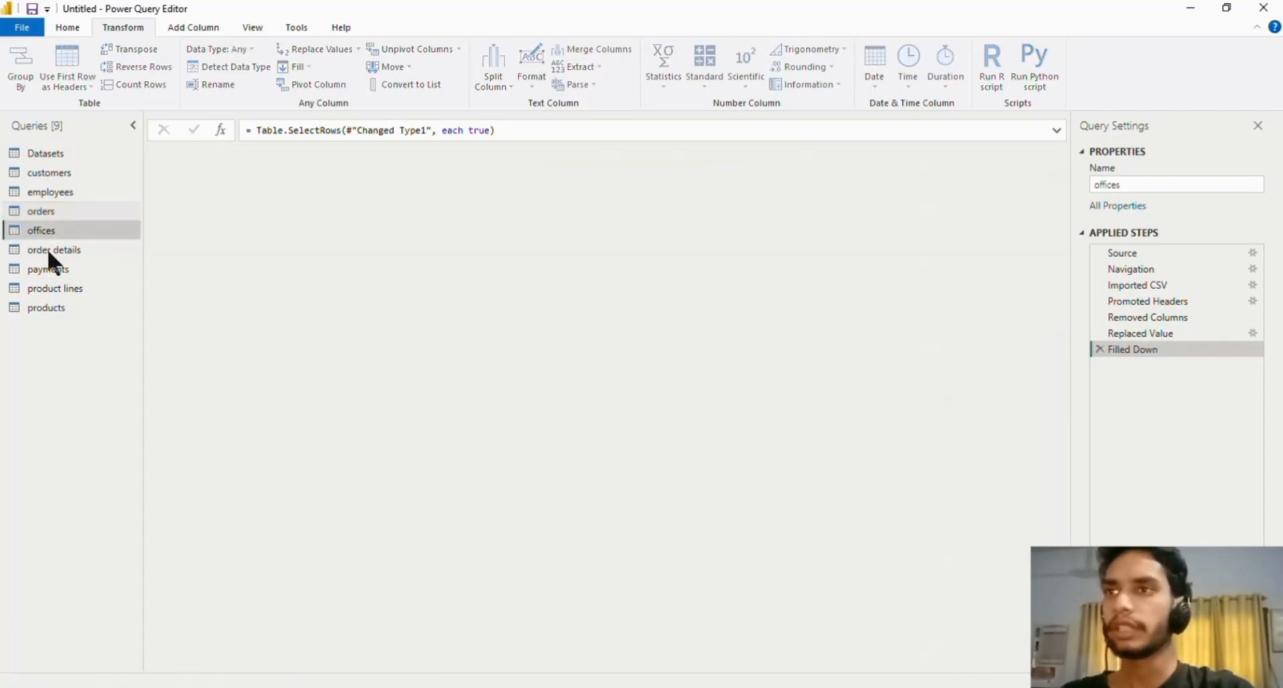